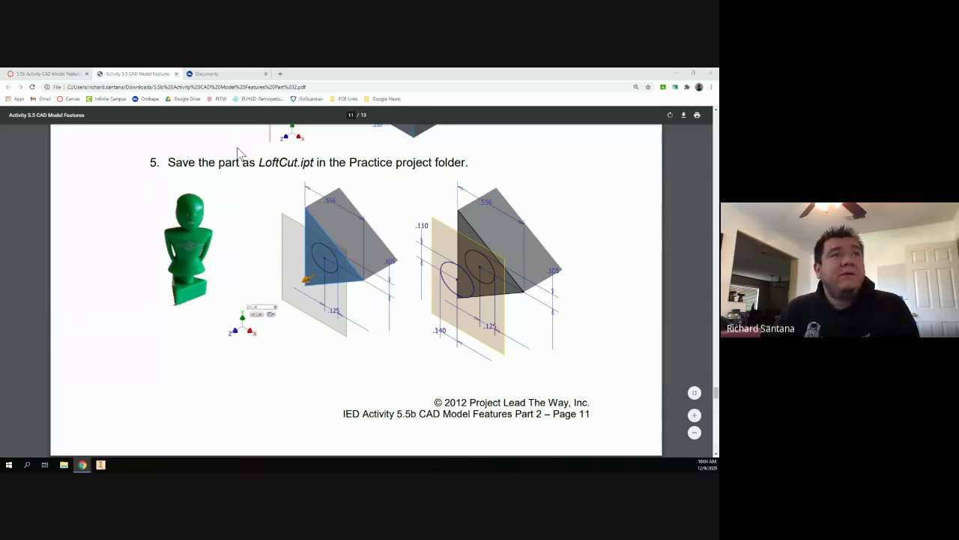
# Create a new blank document named 'Automoblox Female Figure' followed by the author's surname
pyautogui.click(234, 74)
pyautogui.click(36, 133)
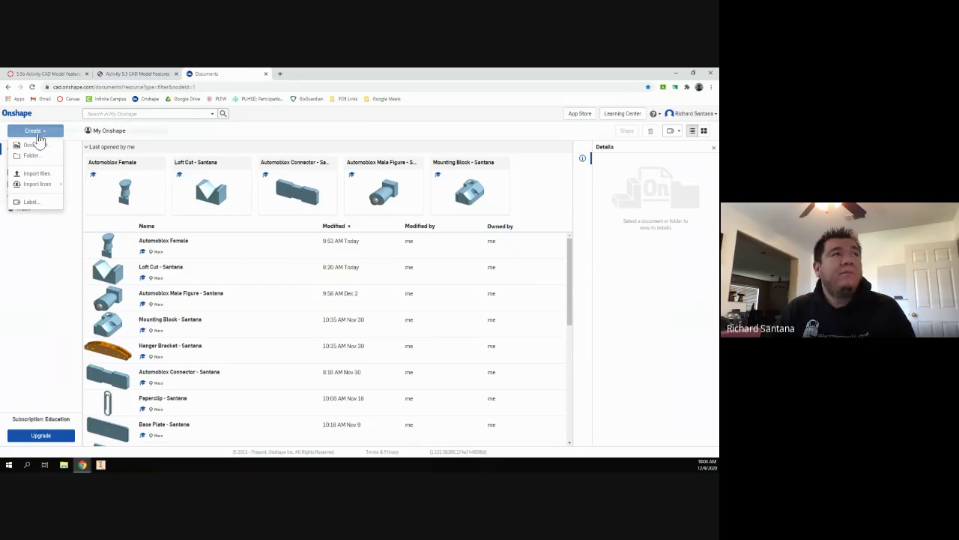
pyautogui.click(30, 145)
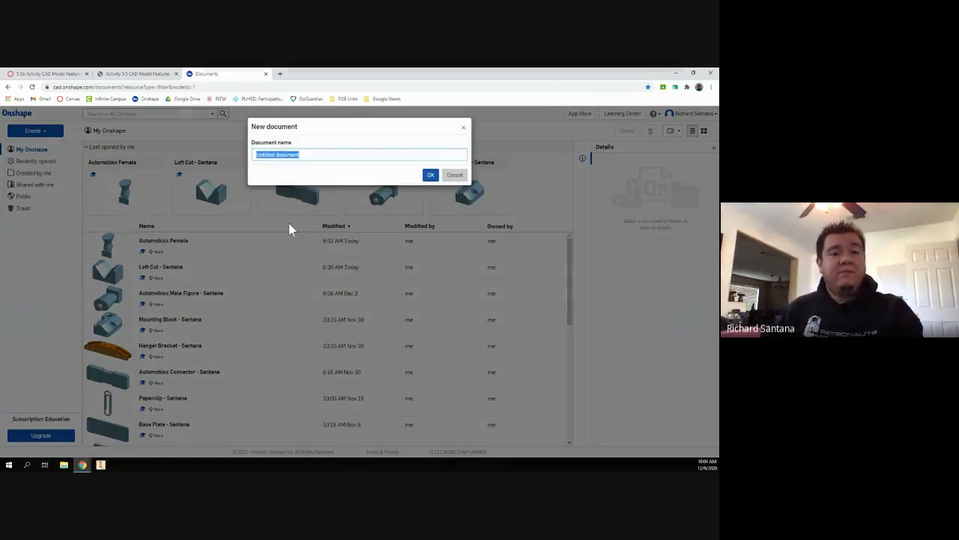
pyautogui.write('Autom')
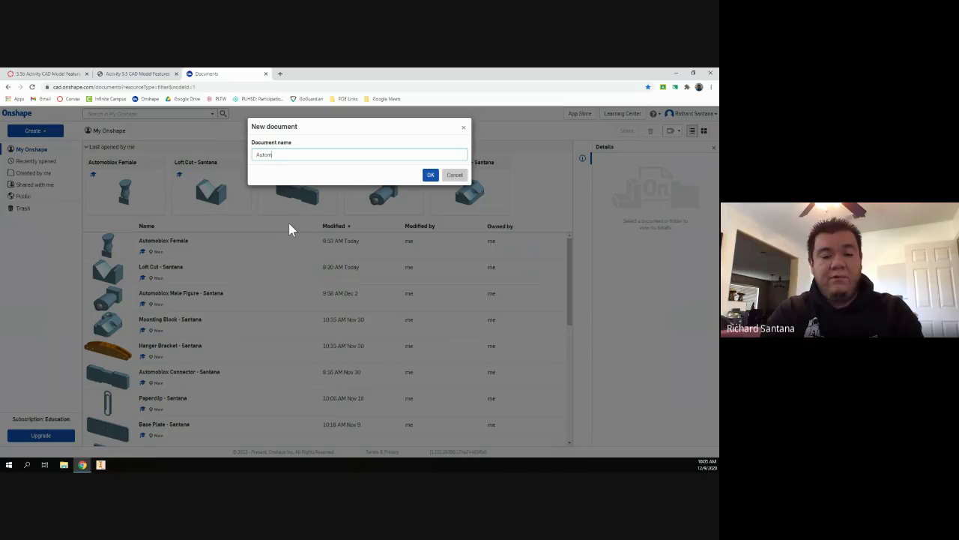
pyautogui.write('oblox F')
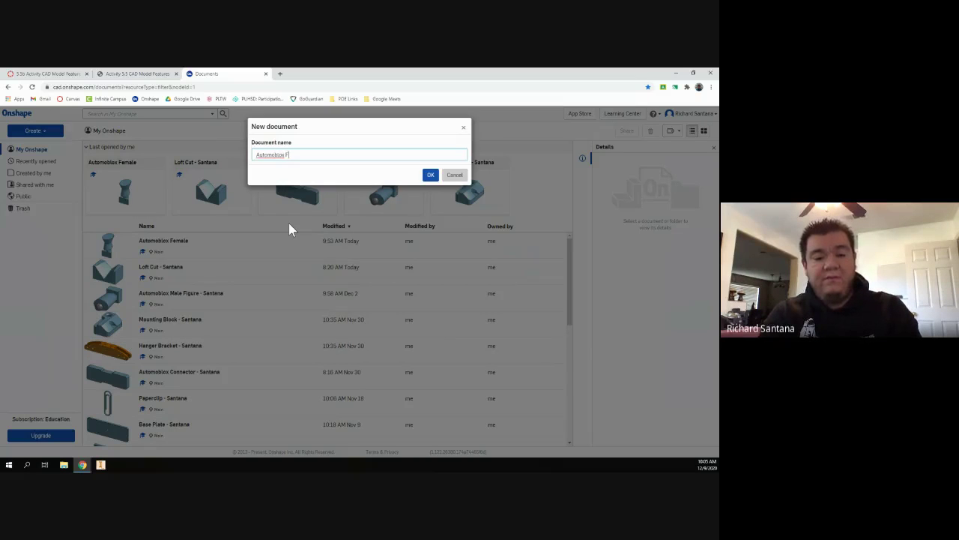
pyautogui.write('emale')
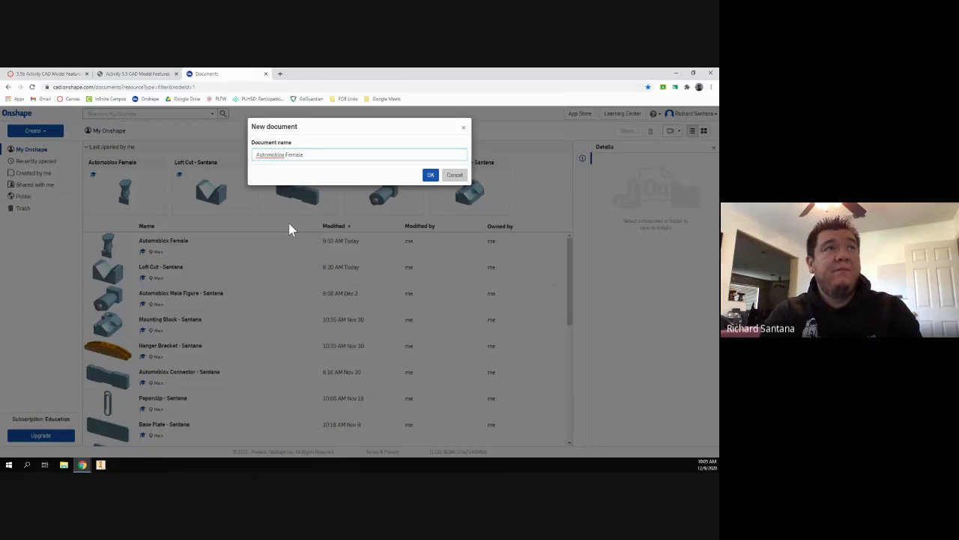
pyautogui.write(' Figu')
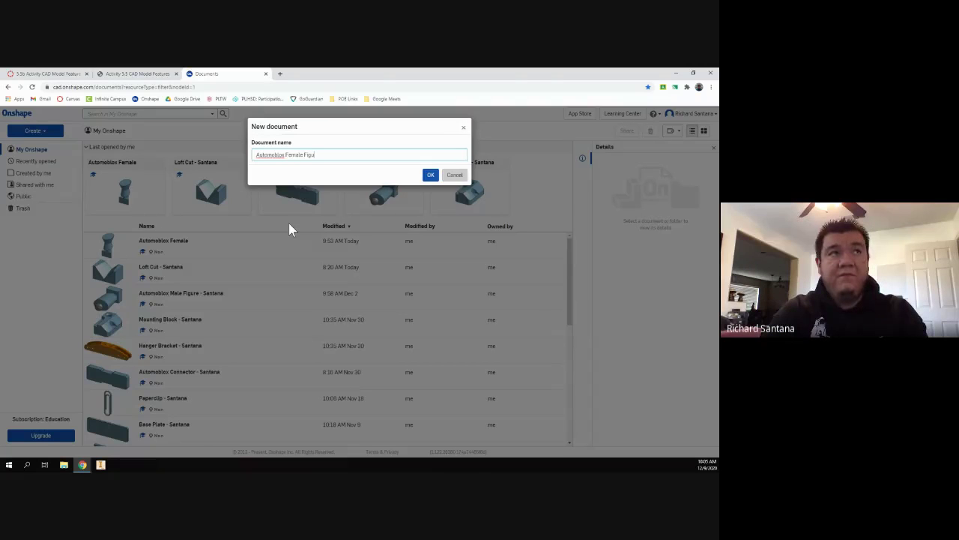
pyautogui.write('re - Santana')
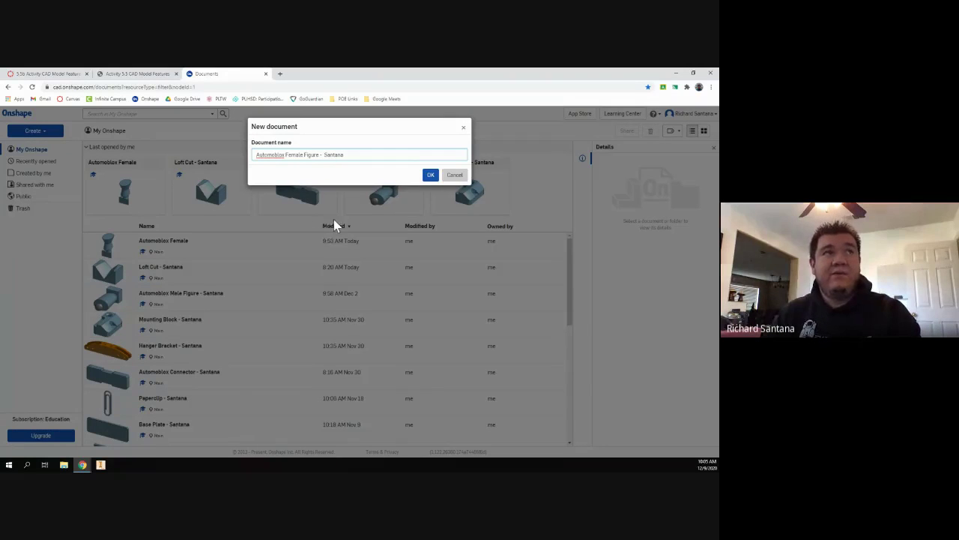
# Confirm the named document and start a new sketch in its Part Studio
pyautogui.click(430, 175)
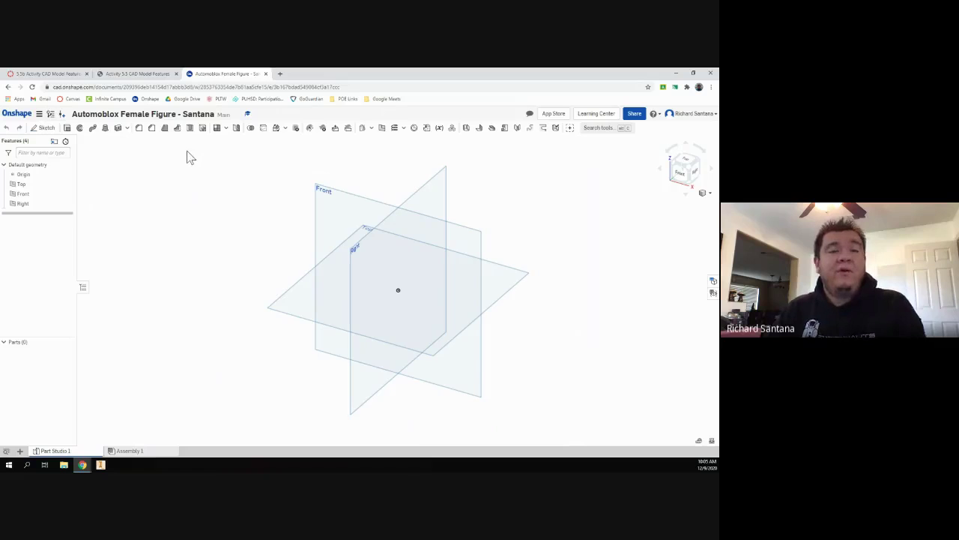
pyautogui.click(47, 128)
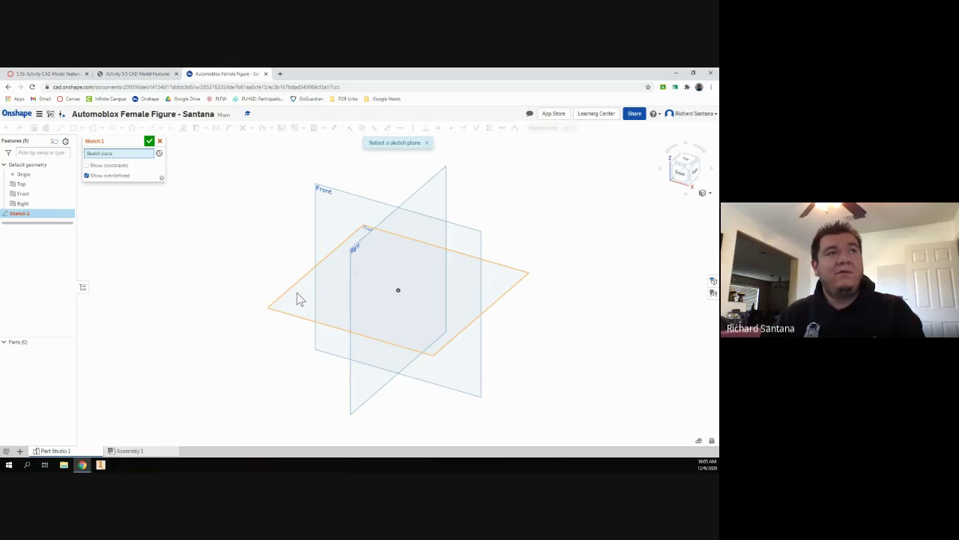
# Place Sketch 1 on the Top plane viewed from above, after checking the activity PDF
pyautogui.click(297, 299)
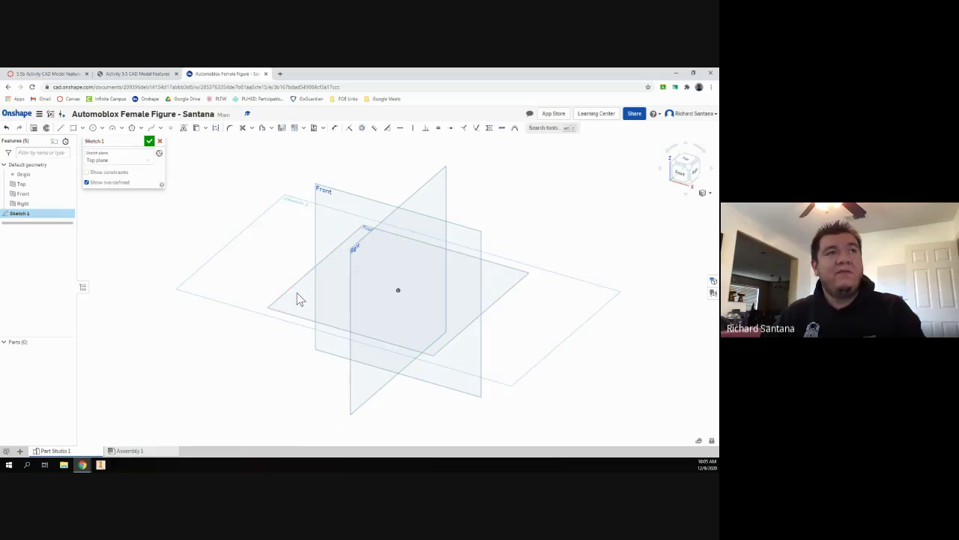
pyautogui.click(694, 164)
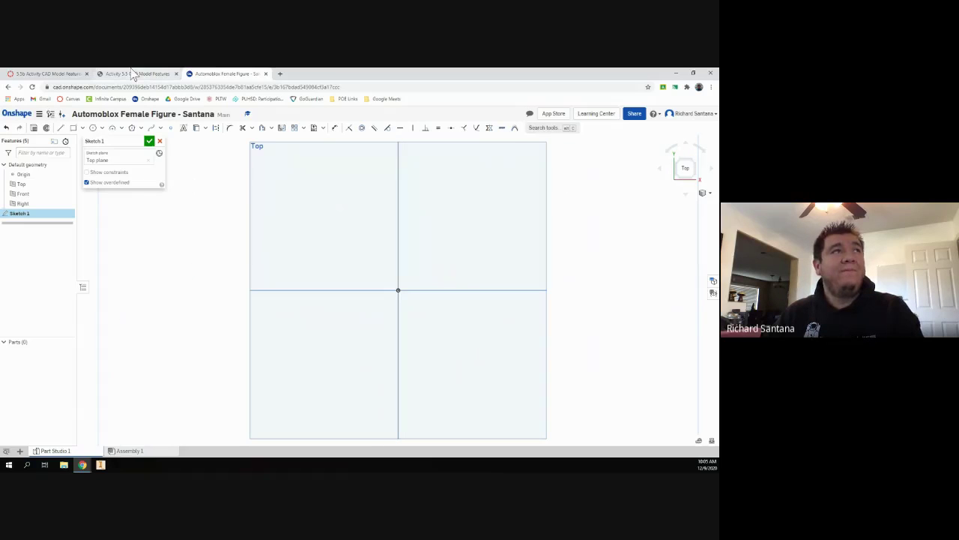
pyautogui.click(133, 73)
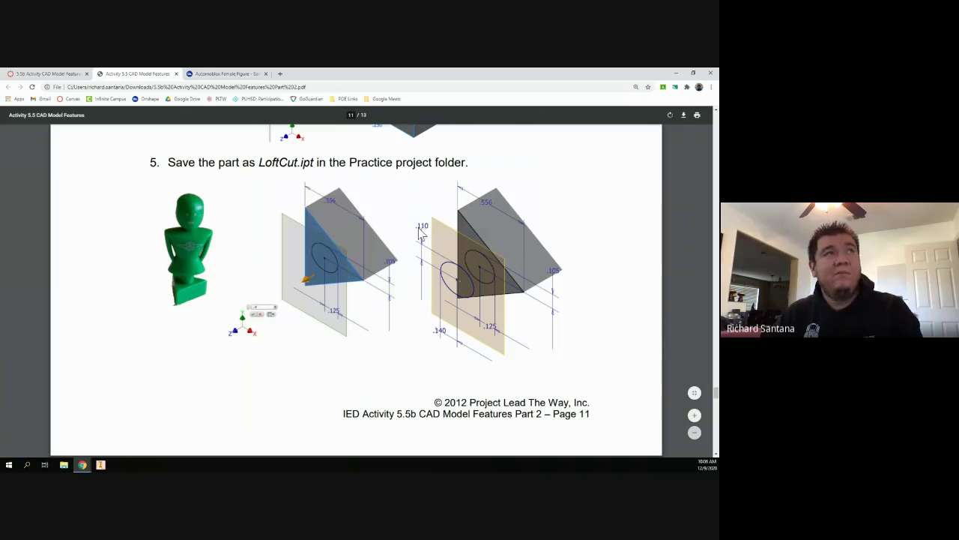
pyautogui.click(242, 74)
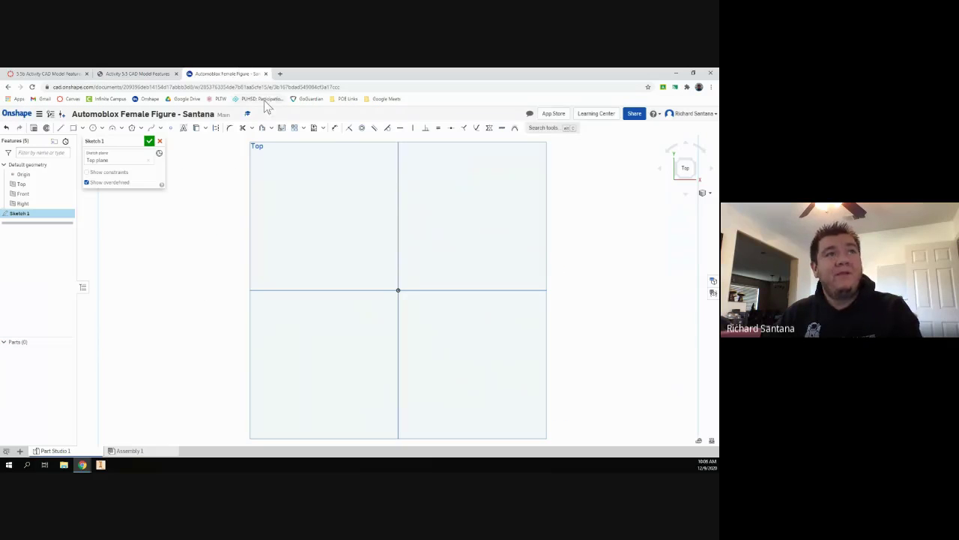
# Draw a three-sided inscribed polygon centred on the sketch origin
pyautogui.click(141, 128)
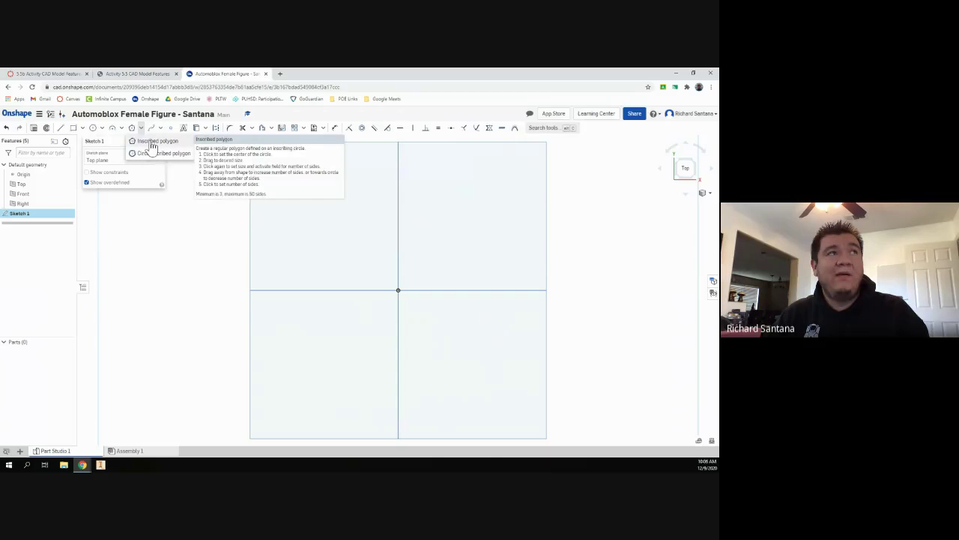
pyautogui.click(144, 142)
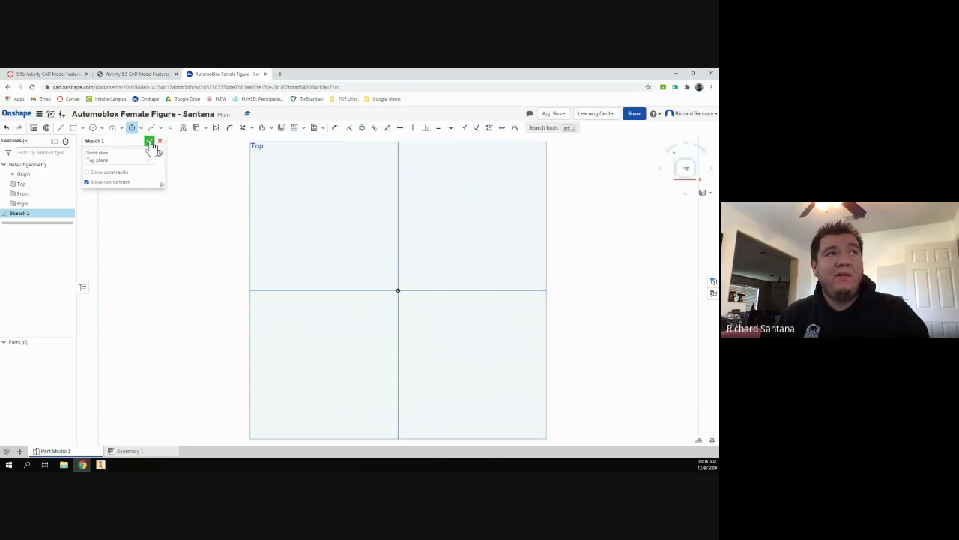
pyautogui.click(398, 289)
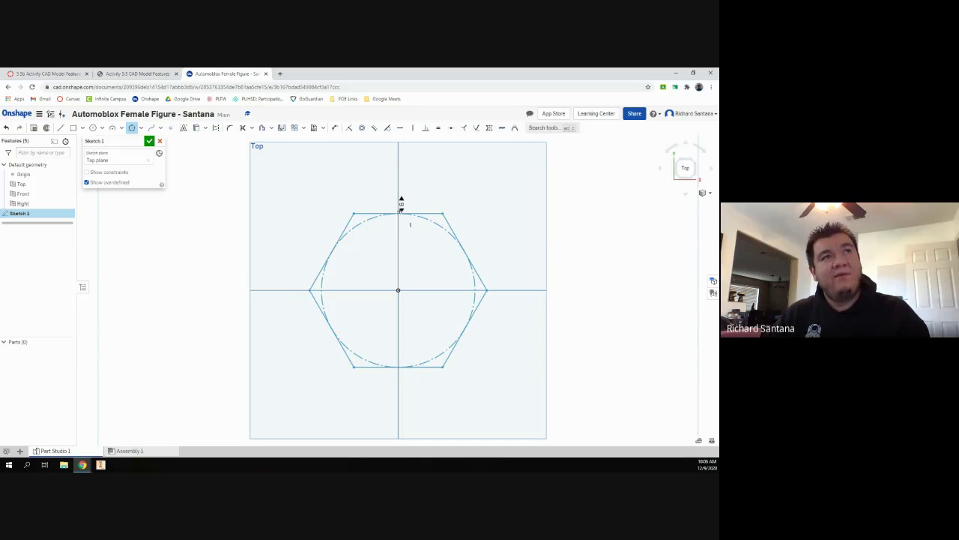
pyautogui.scroll(6, 401, 200)
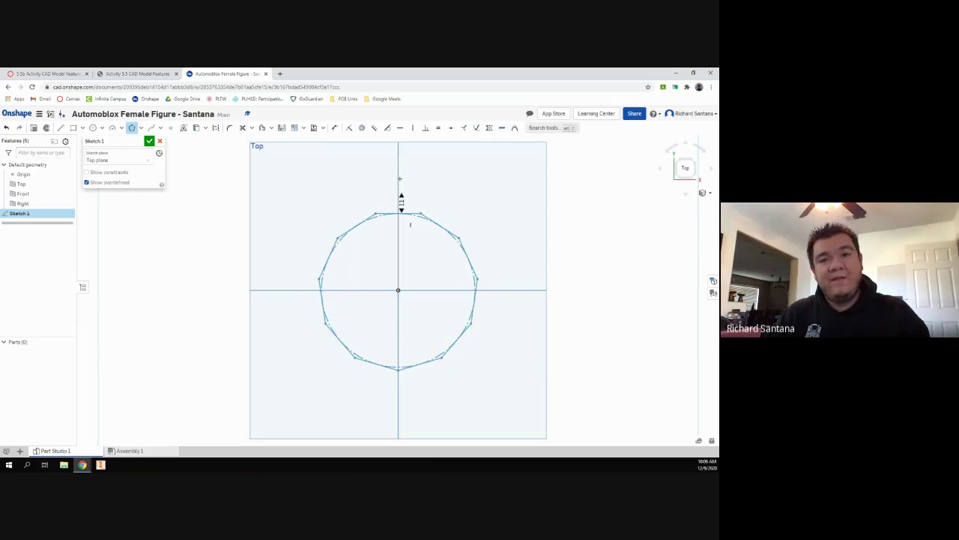
pyautogui.scroll(1, 401, 201)
pyautogui.scroll(-9, 400, 168)
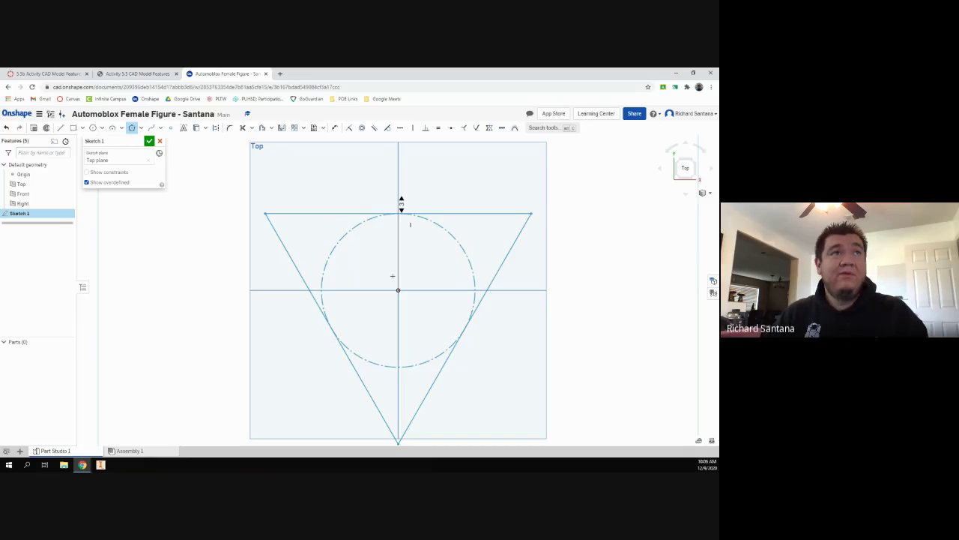
pyautogui.click(401, 203)
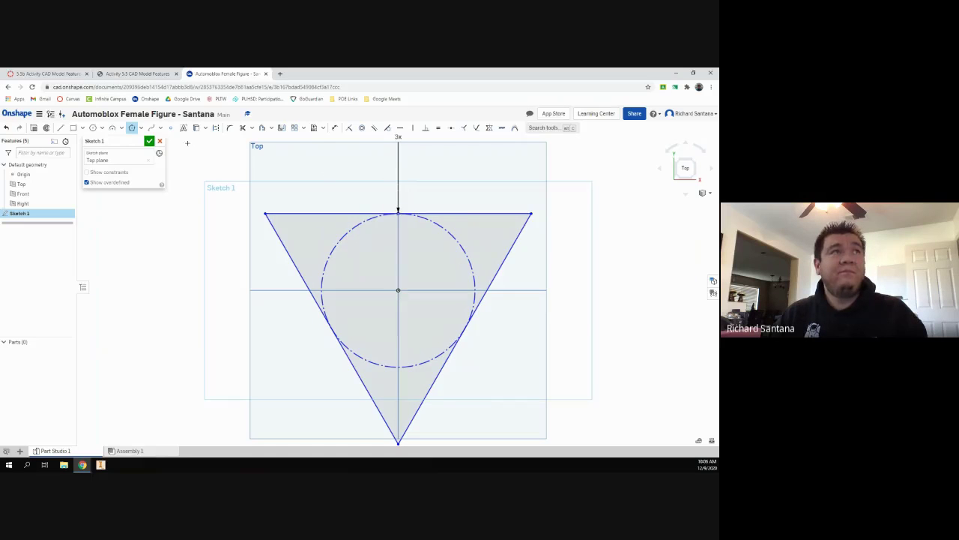
# Dimension the triangle's right edge to 0.556
pyautogui.click(334, 127)
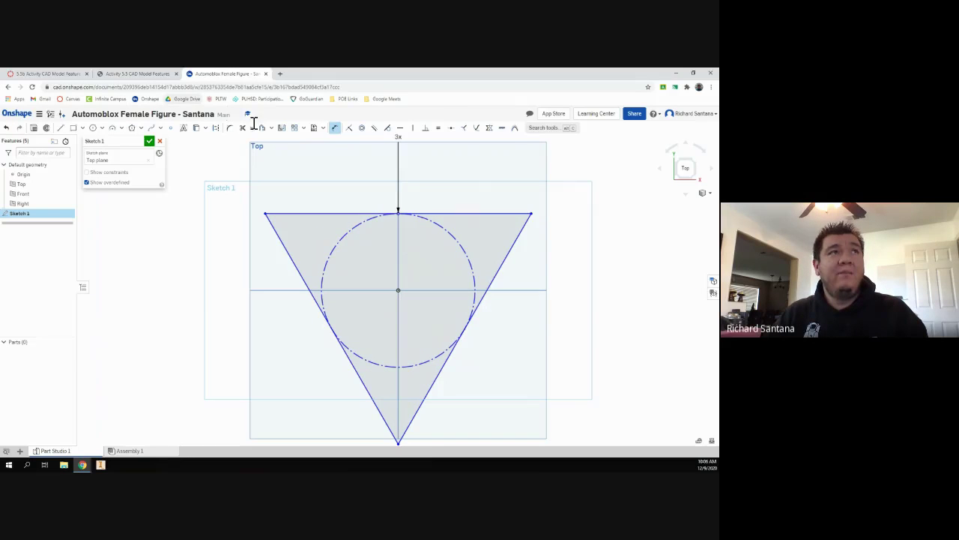
pyautogui.click(484, 294)
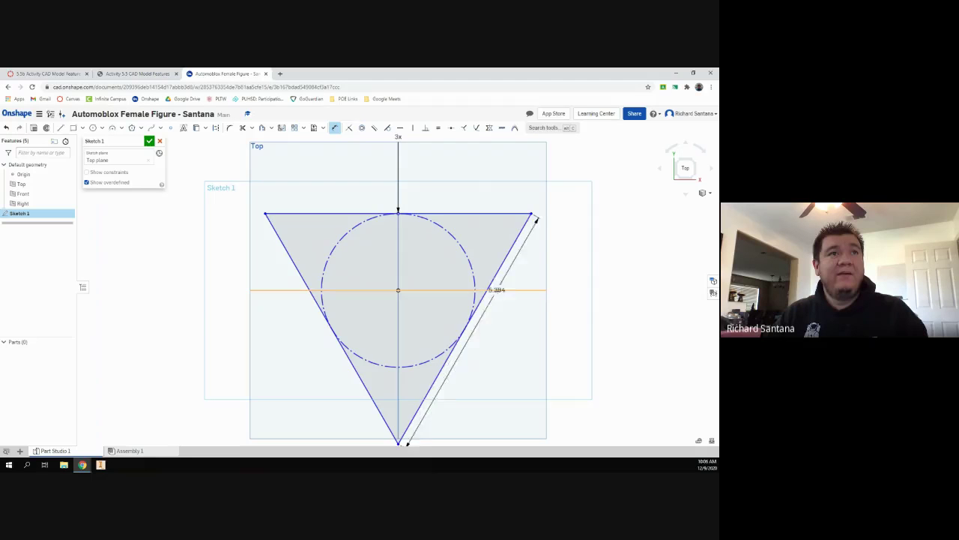
pyautogui.click(507, 300)
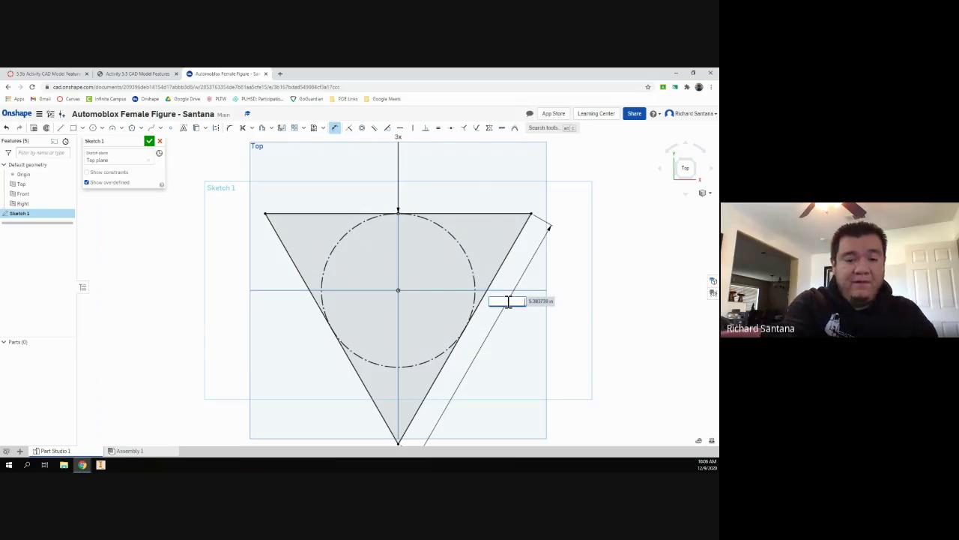
pyautogui.write('.556')
pyautogui.press('Return')
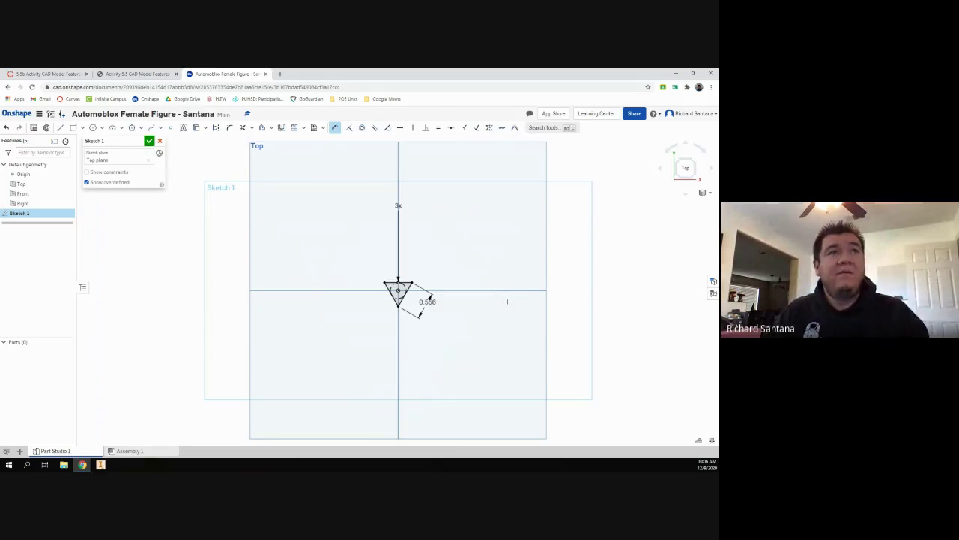
# Try reshaping the triangle from its corner, then undo back to an empty sketch
pyautogui.scroll(3, 443, 313)
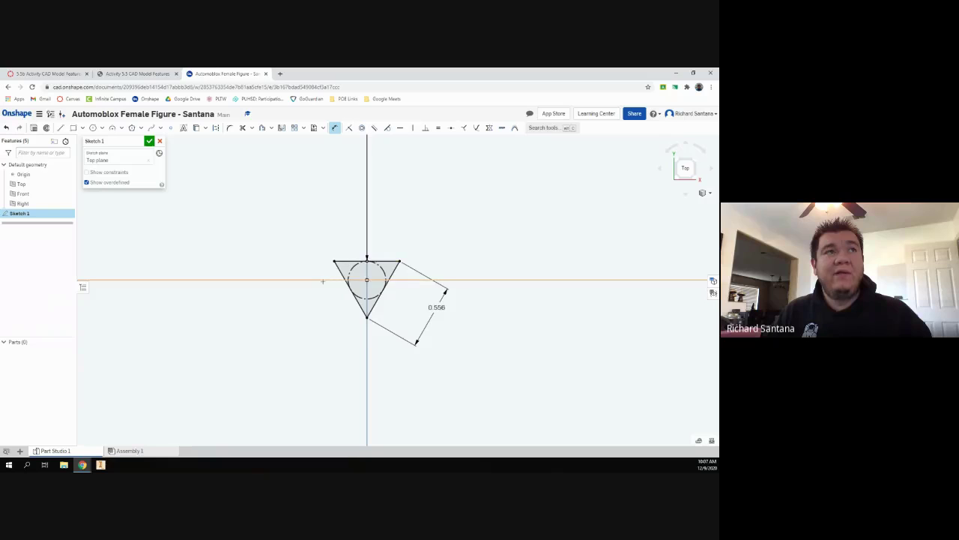
pyautogui.press('Escape')
pyautogui.scroll(5, 387, 247)
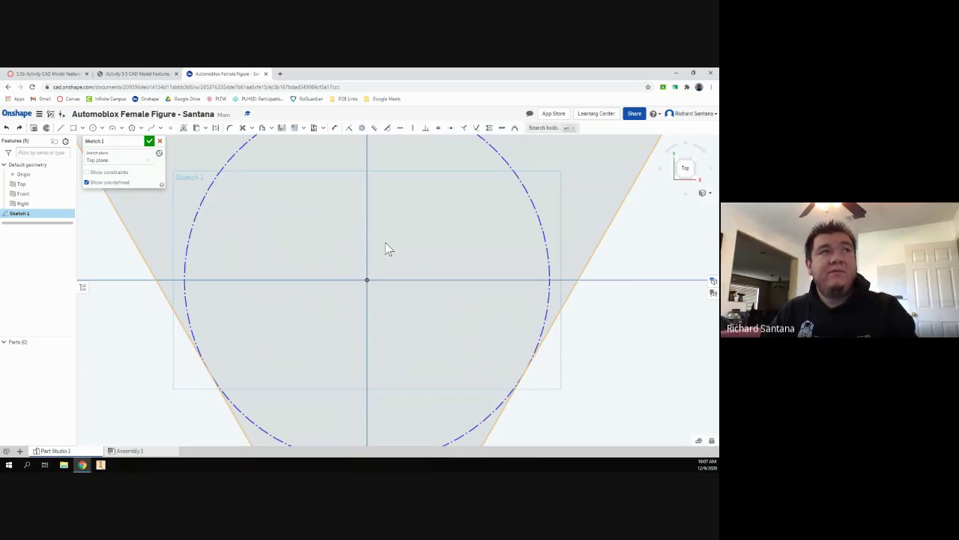
pyautogui.scroll(-3, 386, 248)
pyautogui.scroll(-1, 386, 249)
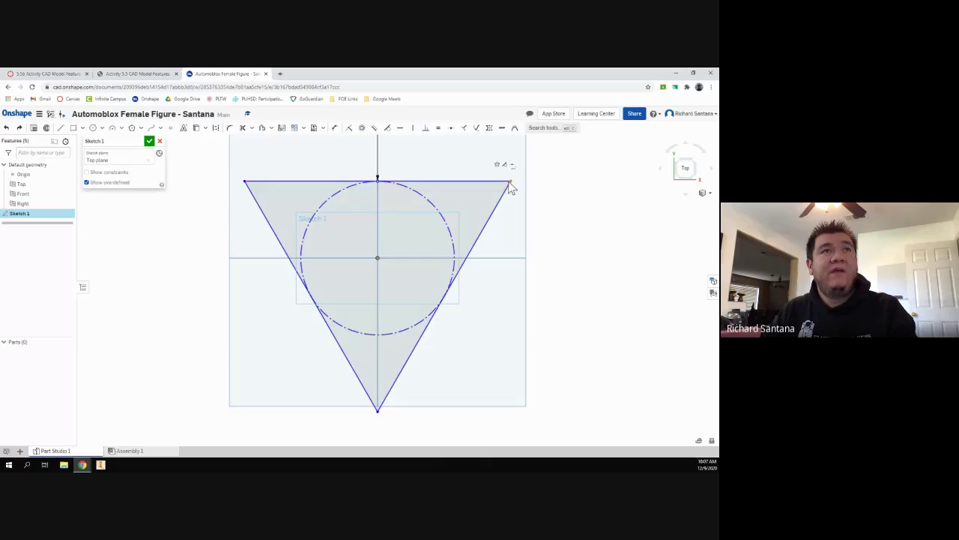
pyautogui.moveTo(507, 180); pyautogui.dragTo(488, 236)
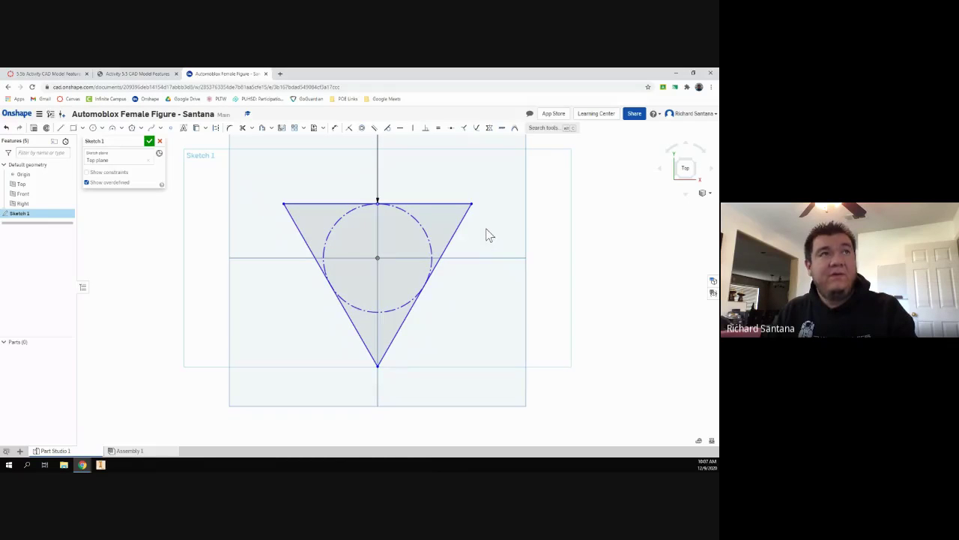
pyautogui.hotkey('ctrl', 'z')
pyautogui.hotkey('ctrl', 'z')
pyautogui.hotkey('ctrl', 'z')
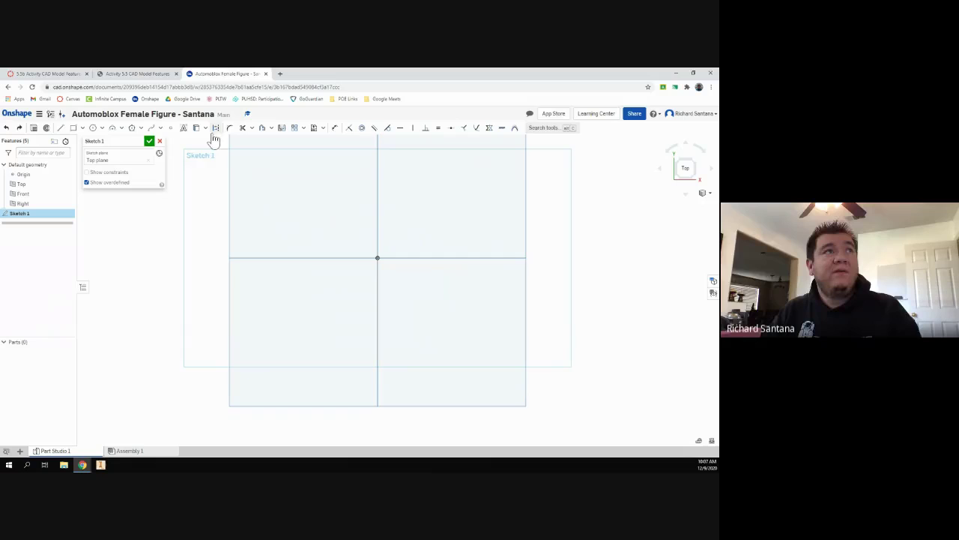
# Redraw the triangle centred on the sketch origin
pyautogui.click(131, 127)
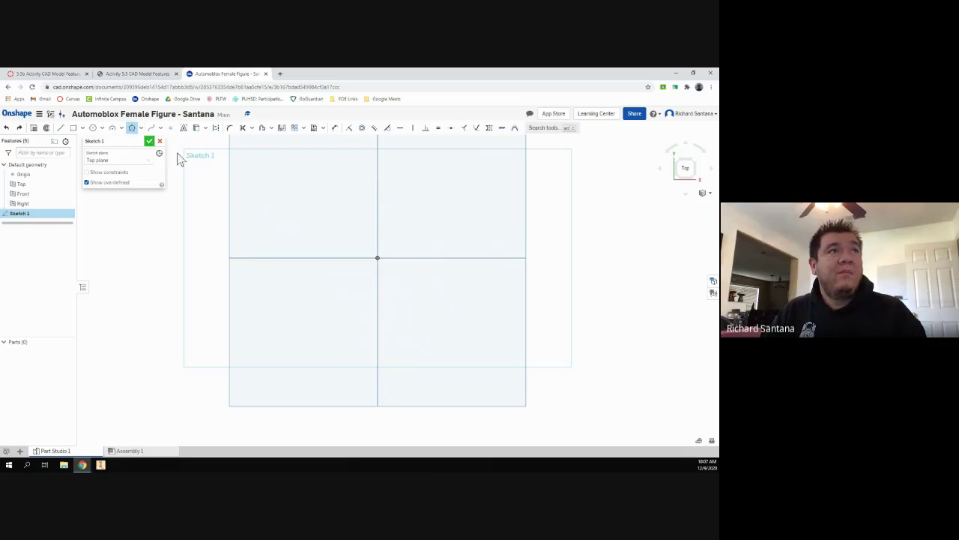
pyautogui.click(377, 257)
pyautogui.scroll(-3, 323, 193)
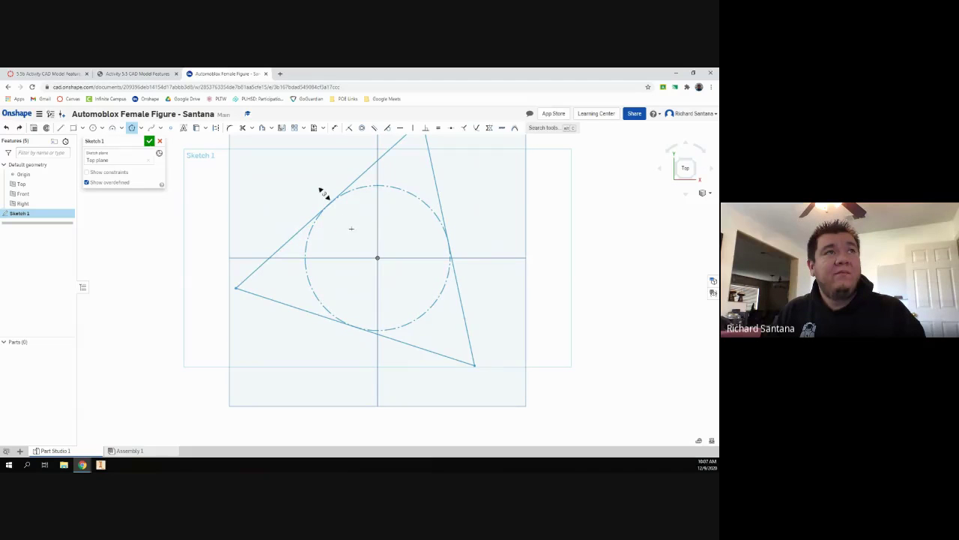
pyautogui.click(323, 193)
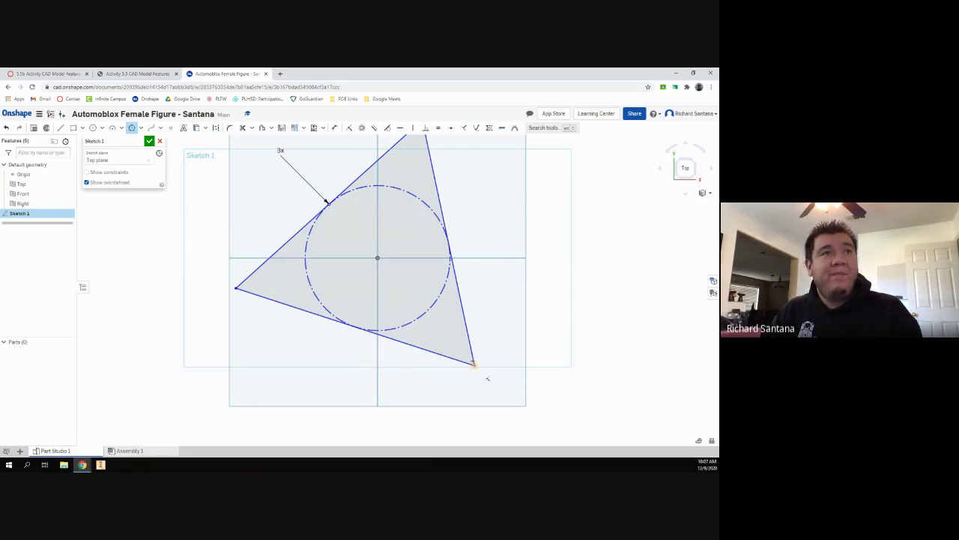
pyautogui.scroll(-3, 434, 270)
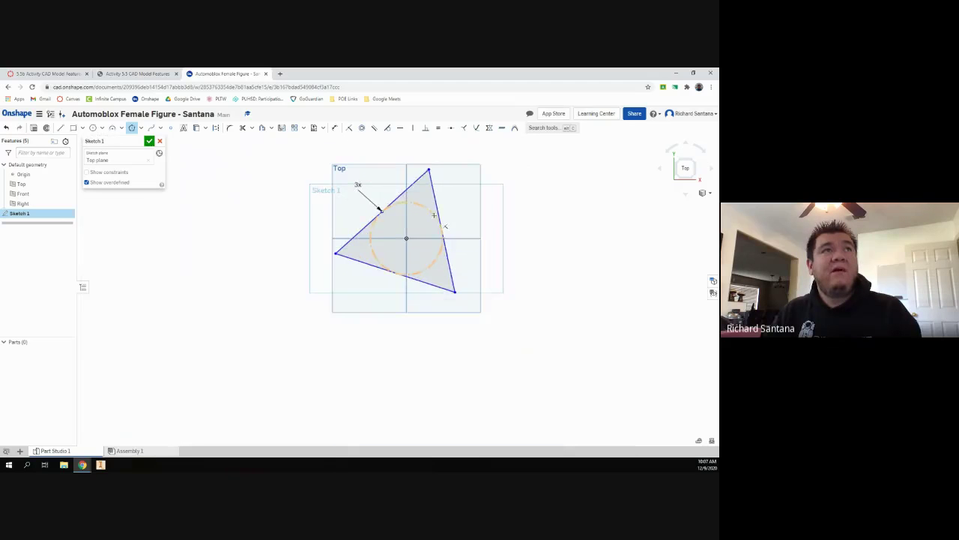
# Dimension the redrawn triangle's right side, entering 0.956
pyautogui.click(334, 128)
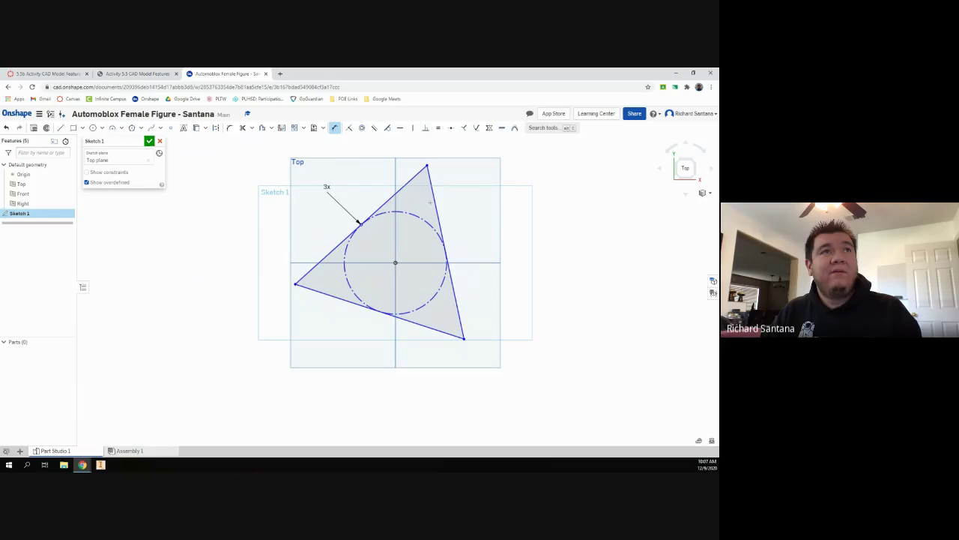
pyautogui.click(441, 233)
pyautogui.click(456, 209)
pyautogui.write('0.956')
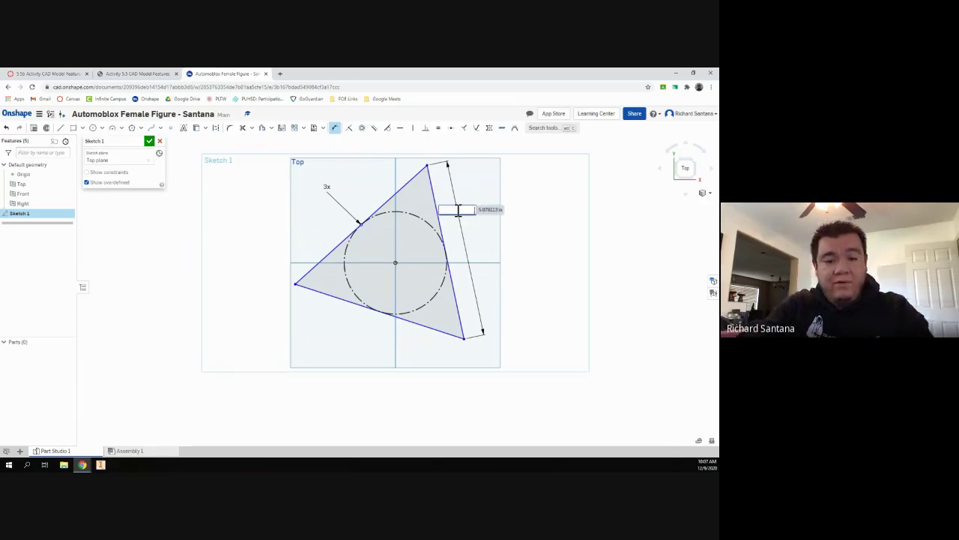
pyautogui.press('Return')
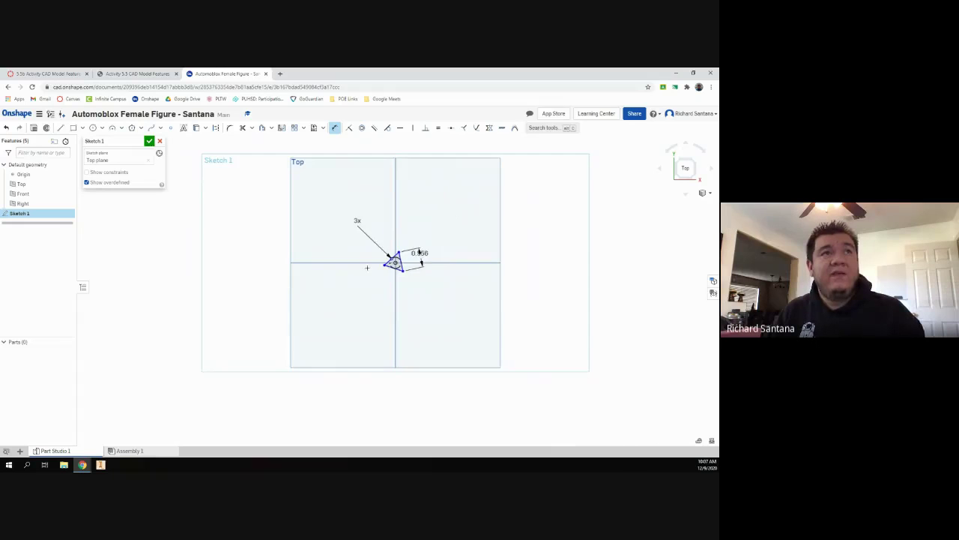
pyautogui.scroll(5, 404, 259)
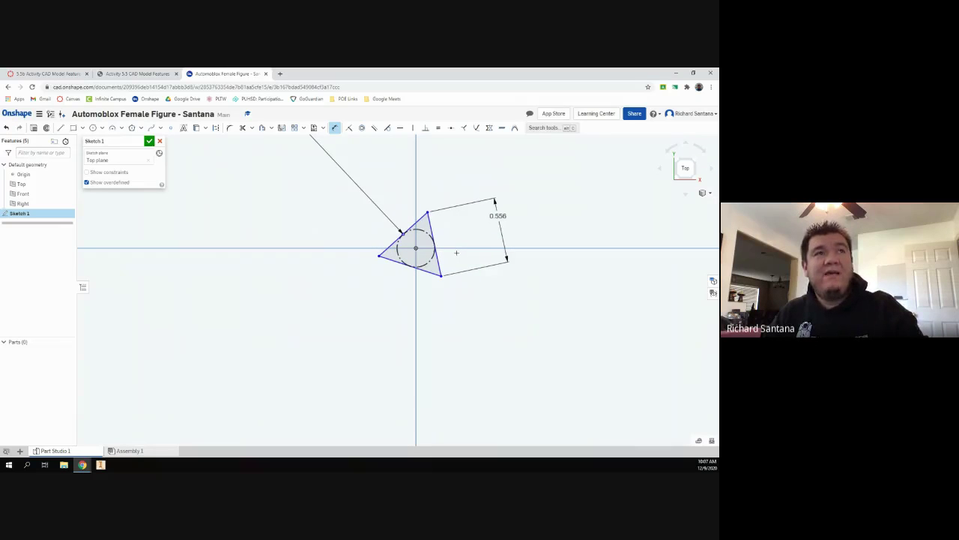
# Make the triangle's bottom edge parallel to the horizontal axis and finish Sketch 1
pyautogui.press('Escape')
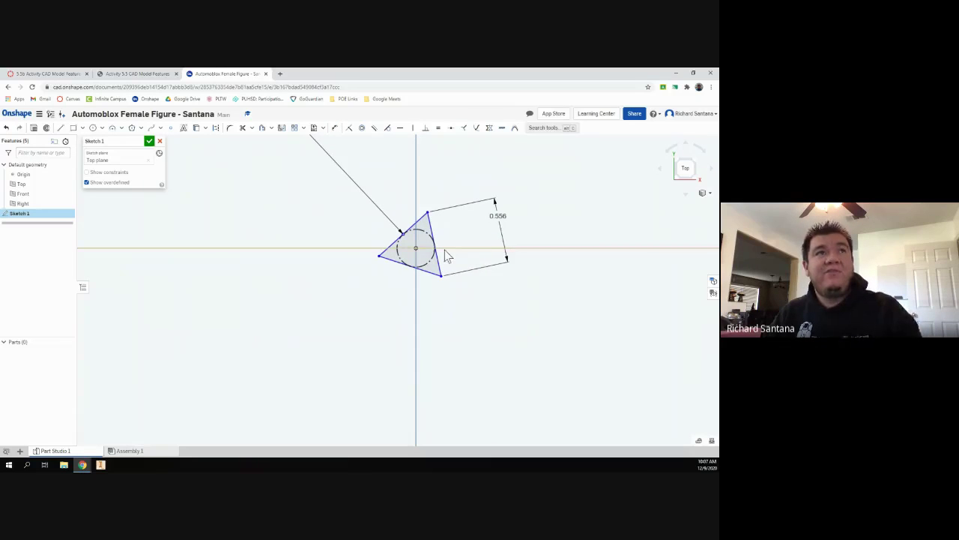
pyautogui.click(374, 129)
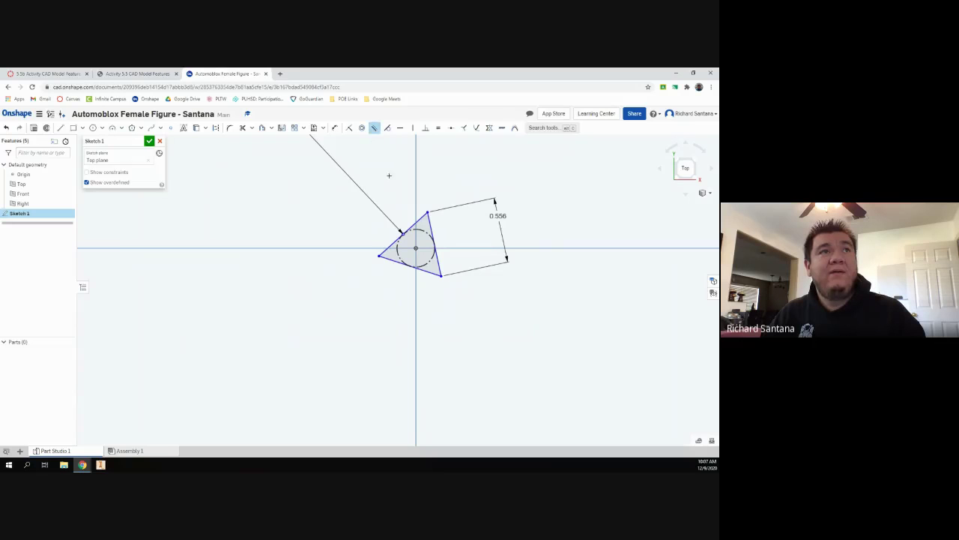
pyautogui.click(398, 262)
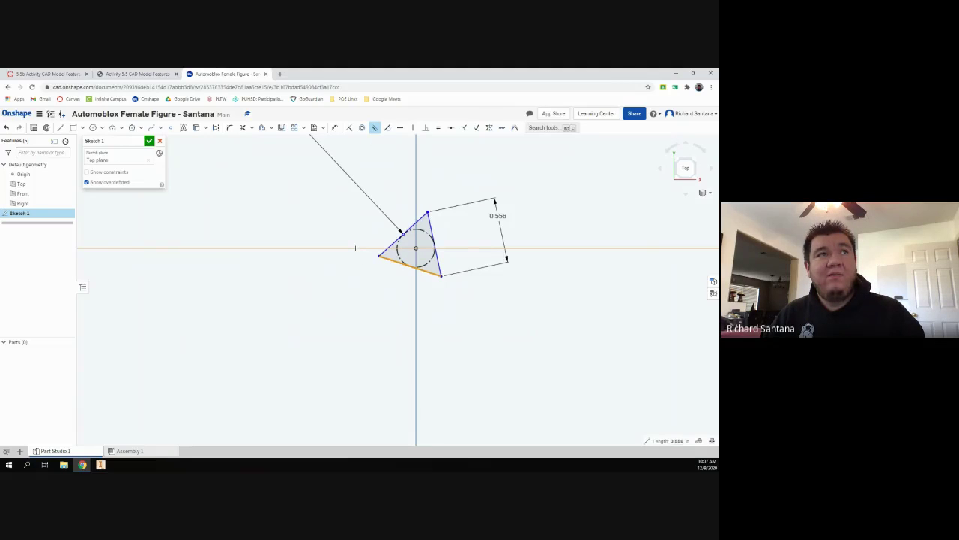
pyautogui.click(355, 247)
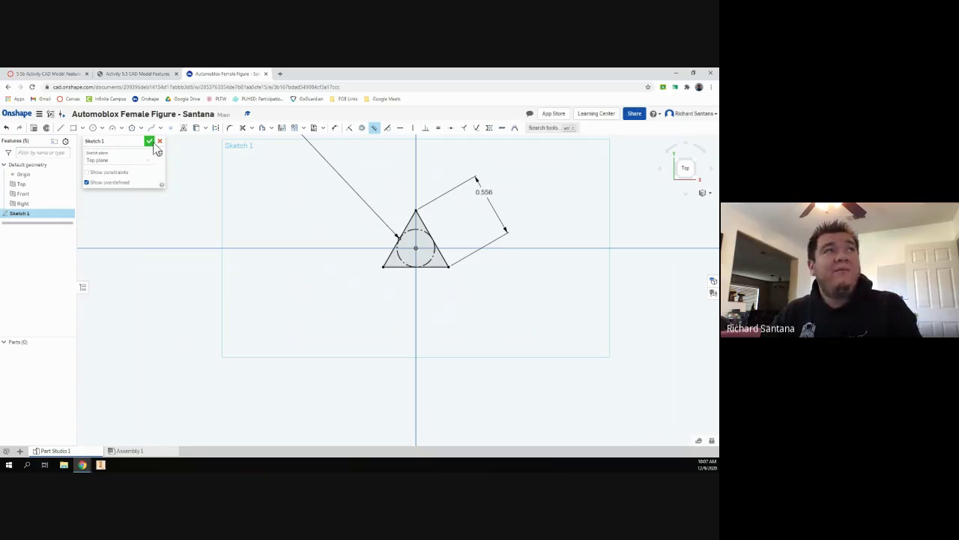
pyautogui.click(151, 143)
# Tilt the view, then read page 12, step 3 of the activity PDF on offset workplanes
pyautogui.moveTo(285, 207); pyautogui.dragTo(270, 183, button='right')
pyautogui.click(154, 74)
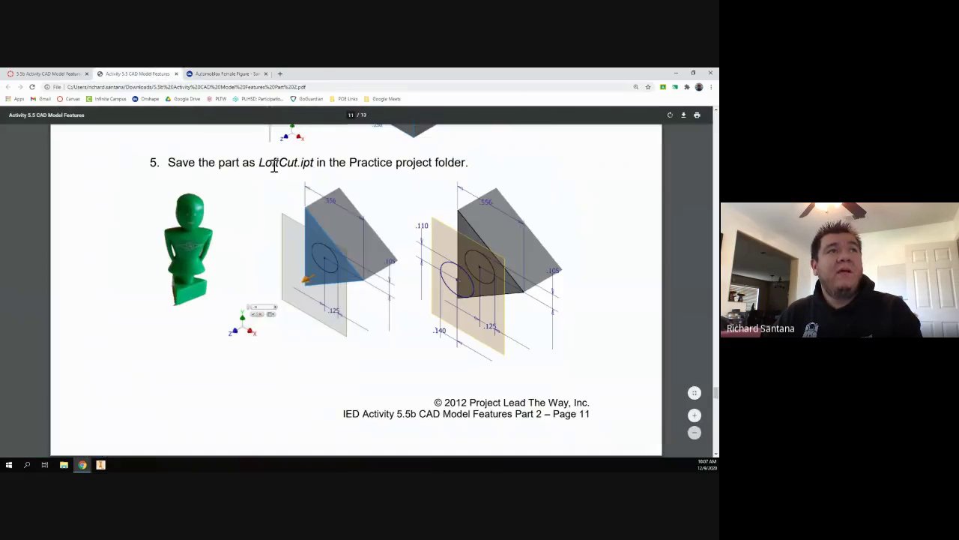
pyautogui.scroll(-10, 314, 200)
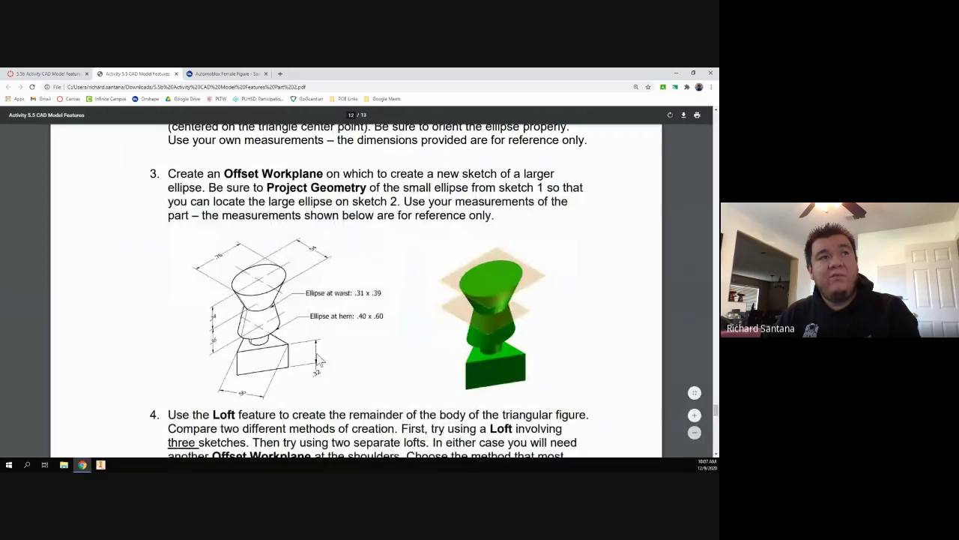
# Extrude the triangle sketch 0.25 in into the base and view it from the top
pyautogui.click(225, 73)
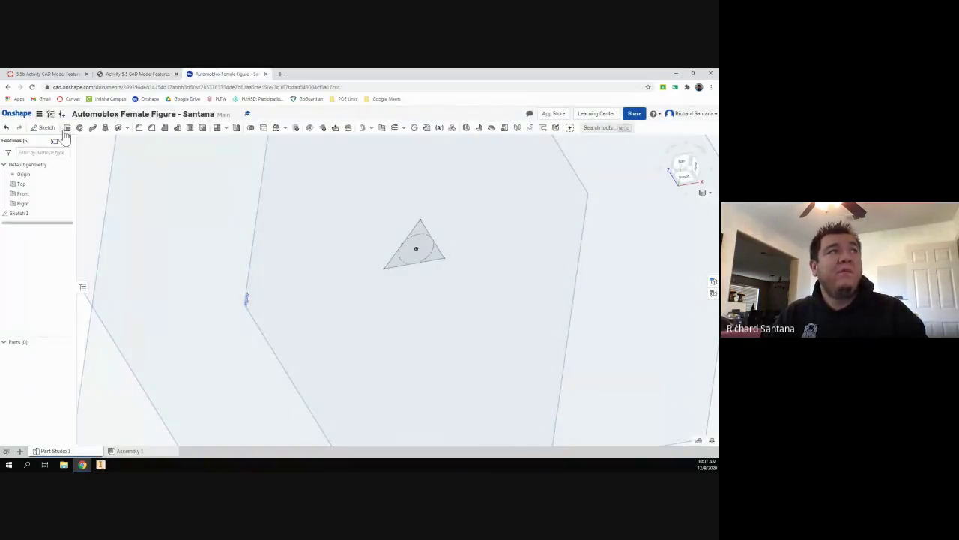
pyautogui.click(67, 129)
pyautogui.click(413, 232)
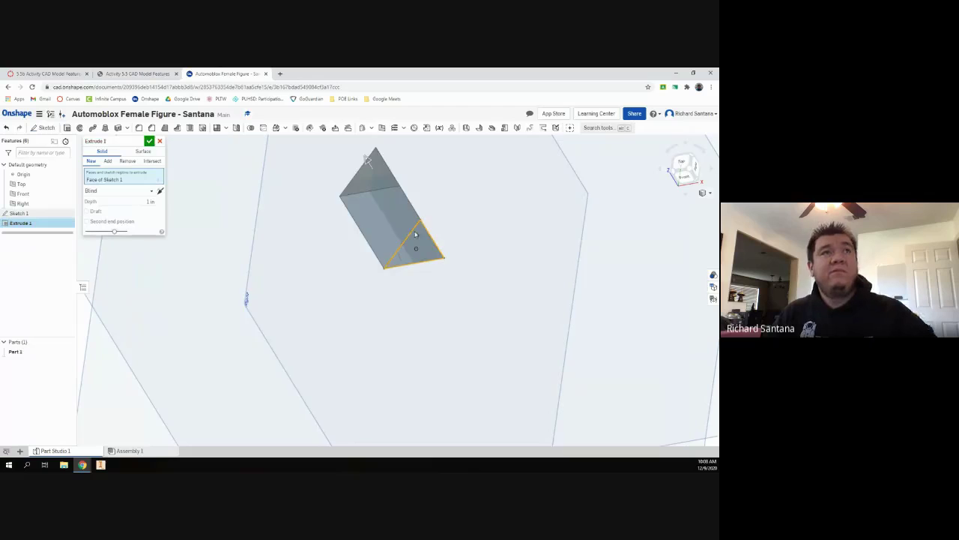
pyautogui.click(149, 200)
pyautogui.write('0.25')
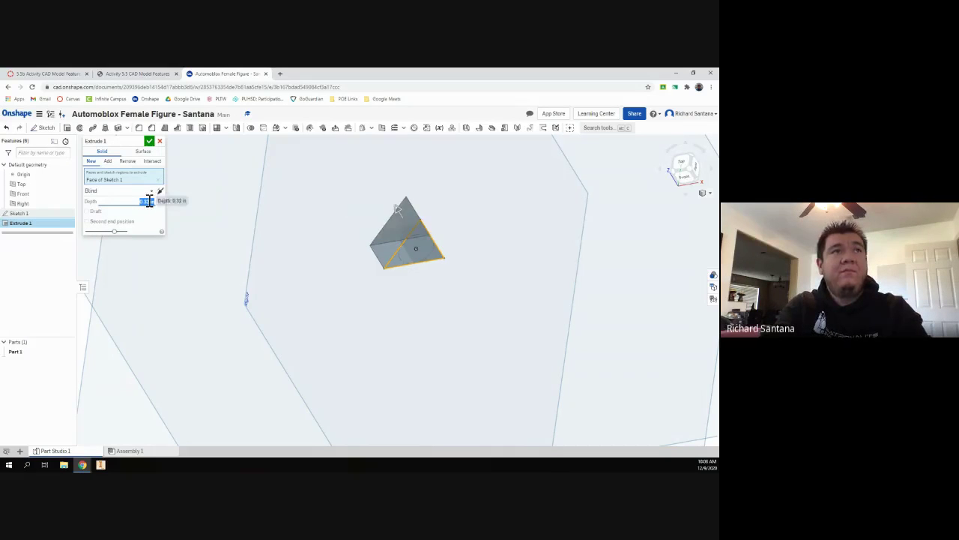
pyautogui.press('Return')
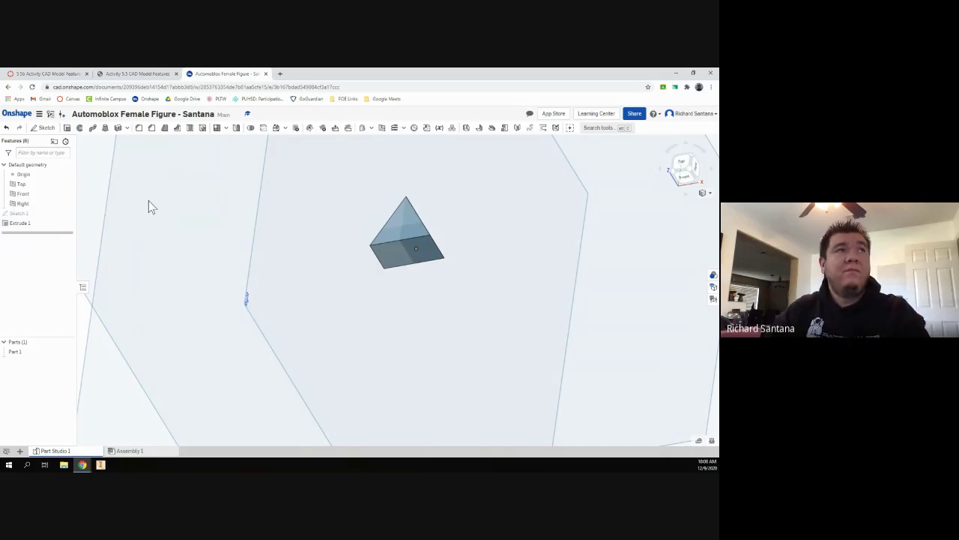
pyautogui.click(683, 166)
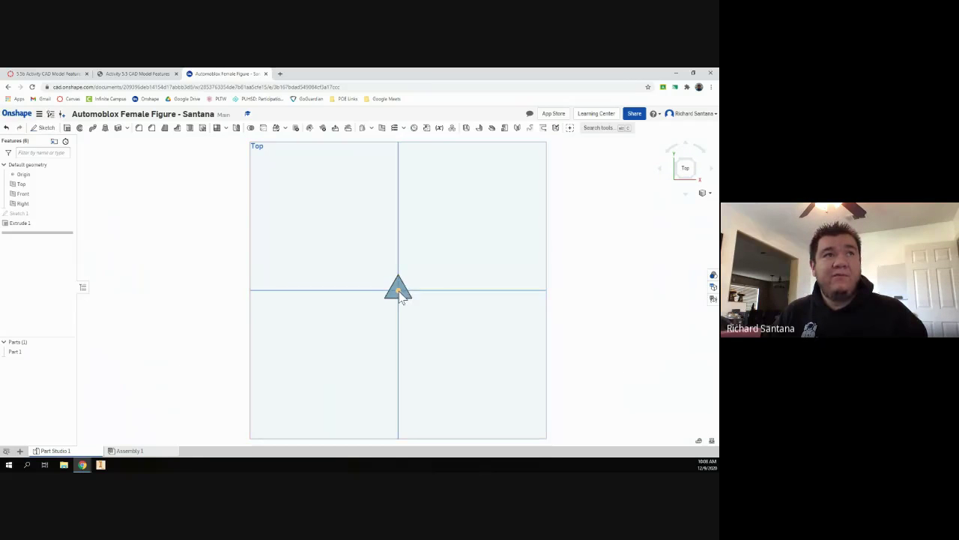
# Review page 11 of the activity PDF with the green figure and step 5, then return to Onshape
pyautogui.scroll(8, 399, 291)
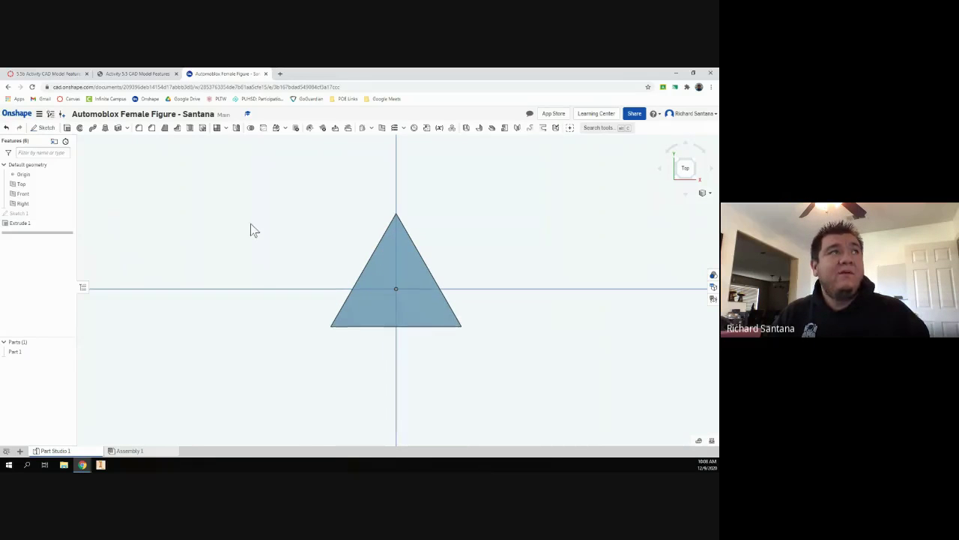
pyautogui.click(135, 73)
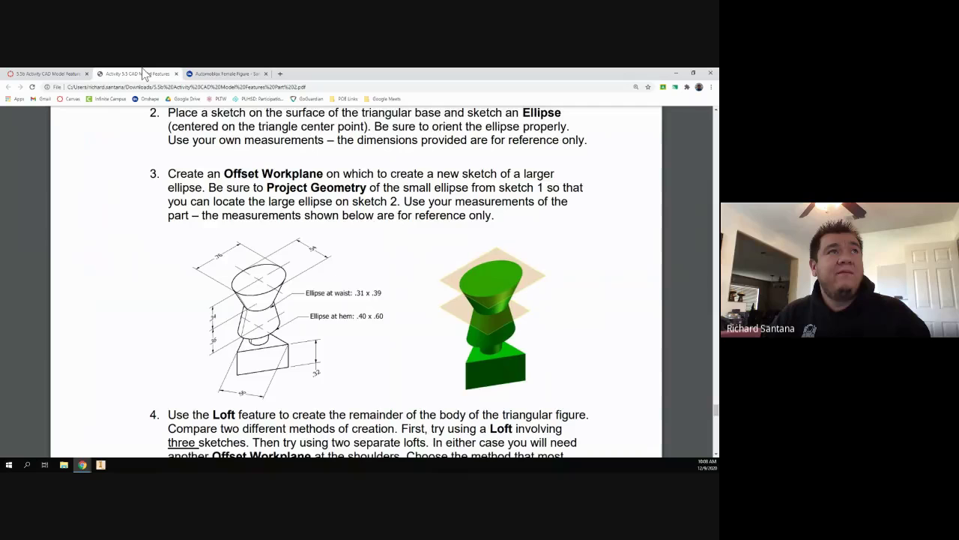
pyautogui.scroll(10, 351, 270)
pyautogui.scroll(1, 351, 272)
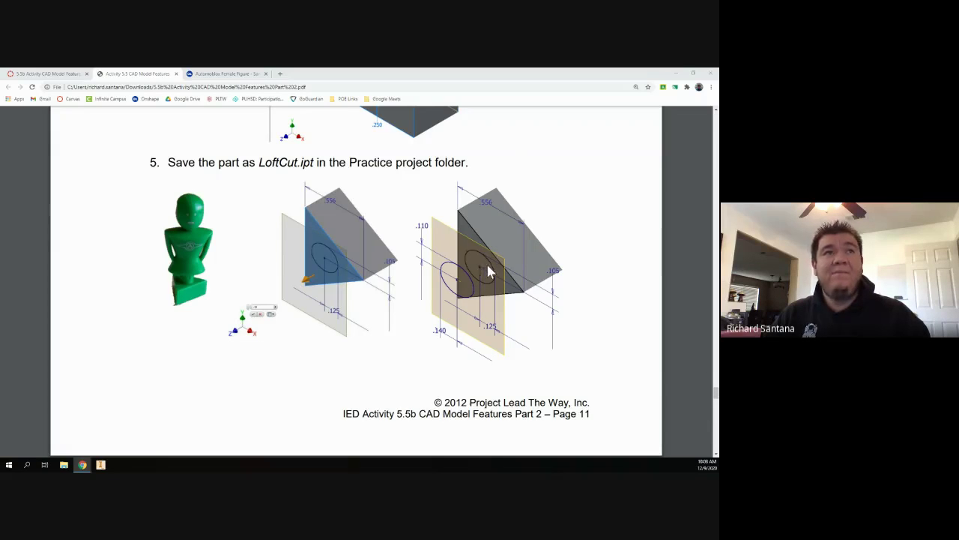
pyautogui.click(223, 74)
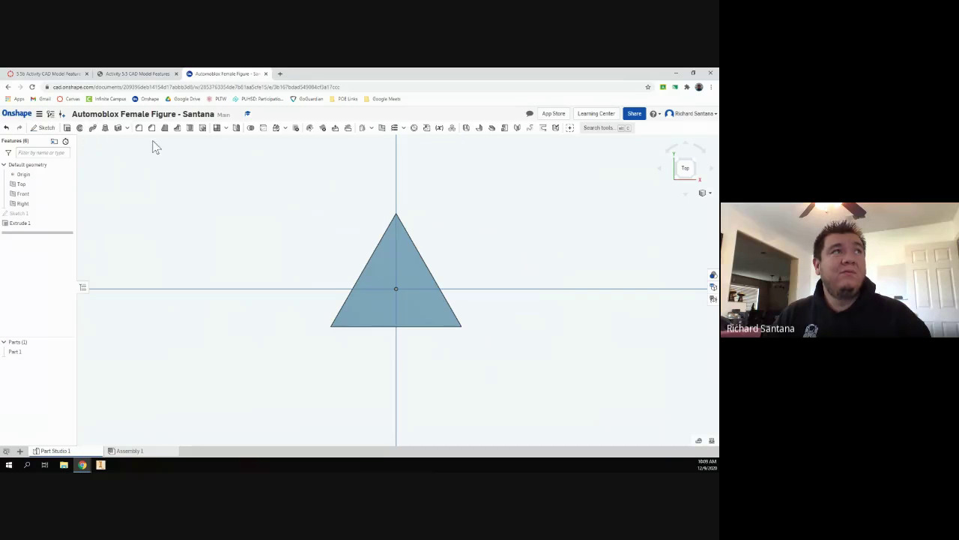
# Start Sketch 2 on the base's face and draw an origin-centred ellipse inside the triangle
pyautogui.click(41, 128)
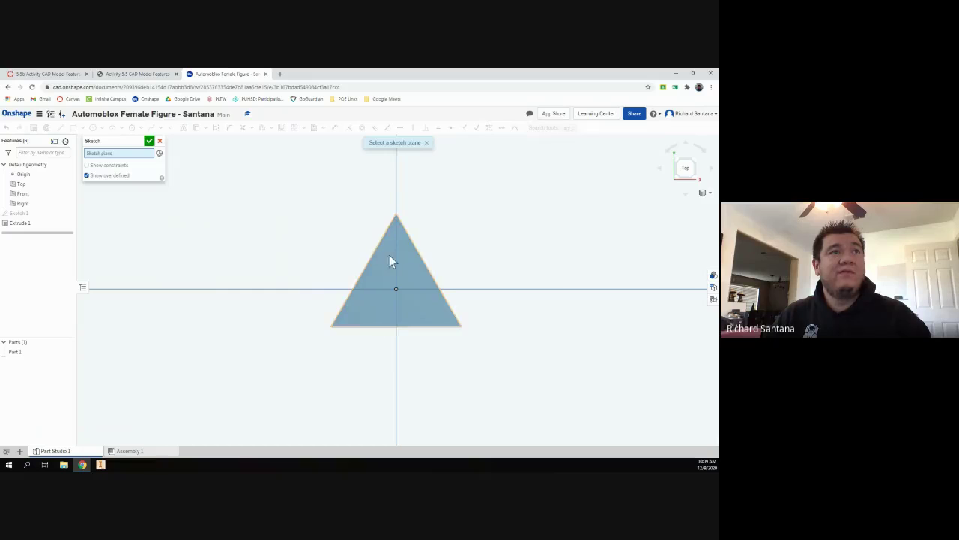
pyautogui.click(390, 255)
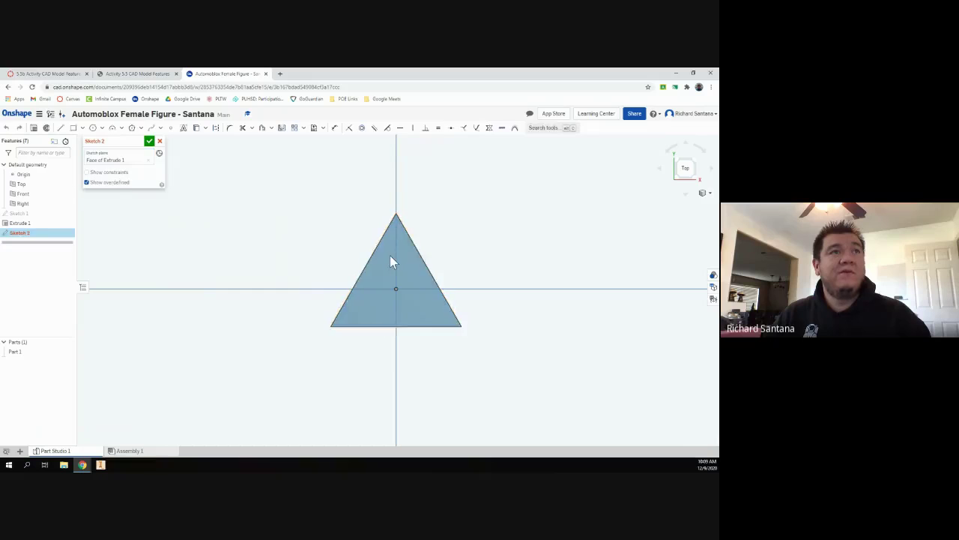
pyautogui.click(103, 129)
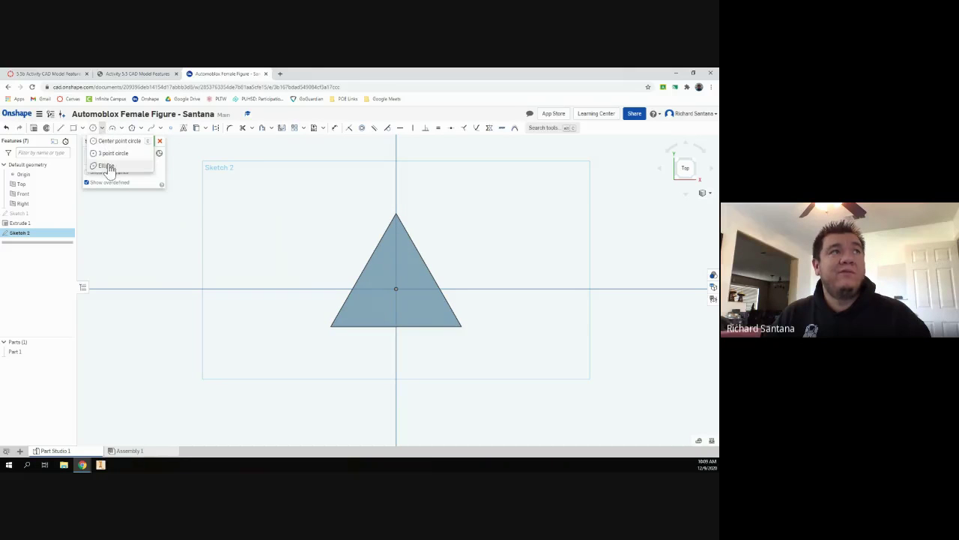
pyautogui.click(105, 165)
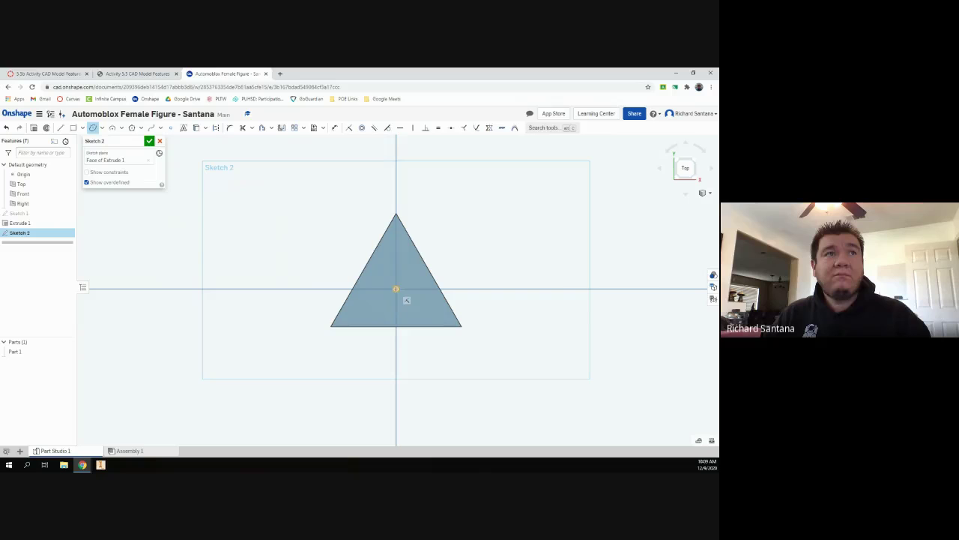
pyautogui.click(396, 288)
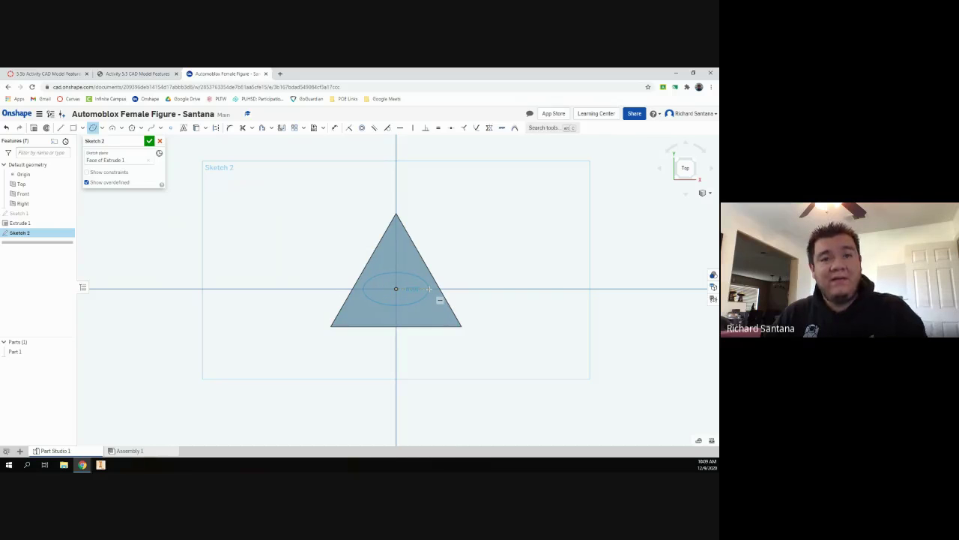
pyautogui.click(429, 289)
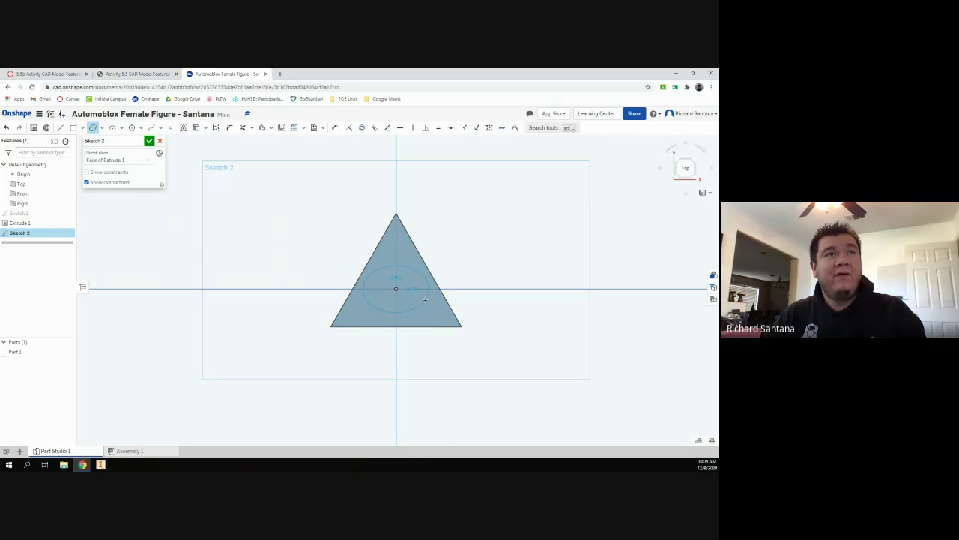
pyautogui.click(425, 300)
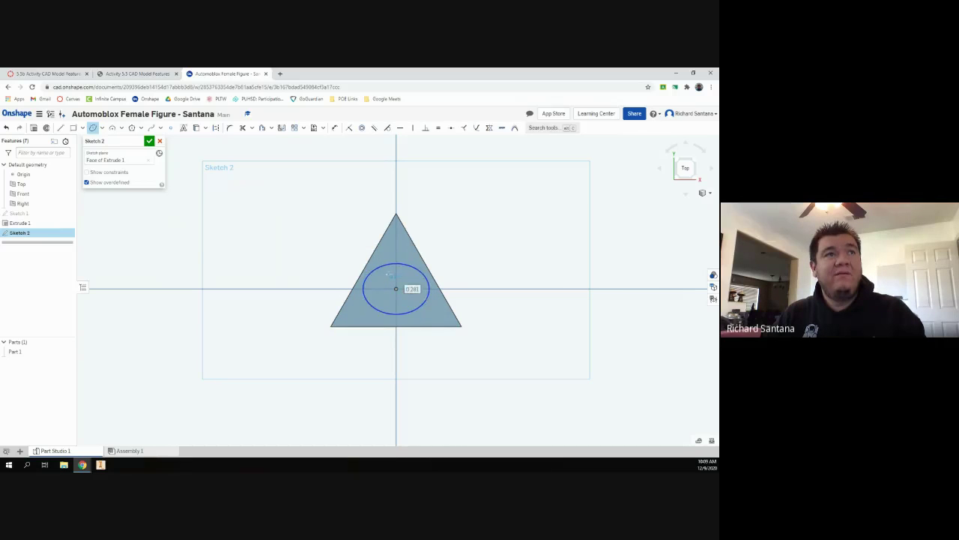
pyautogui.click(334, 128)
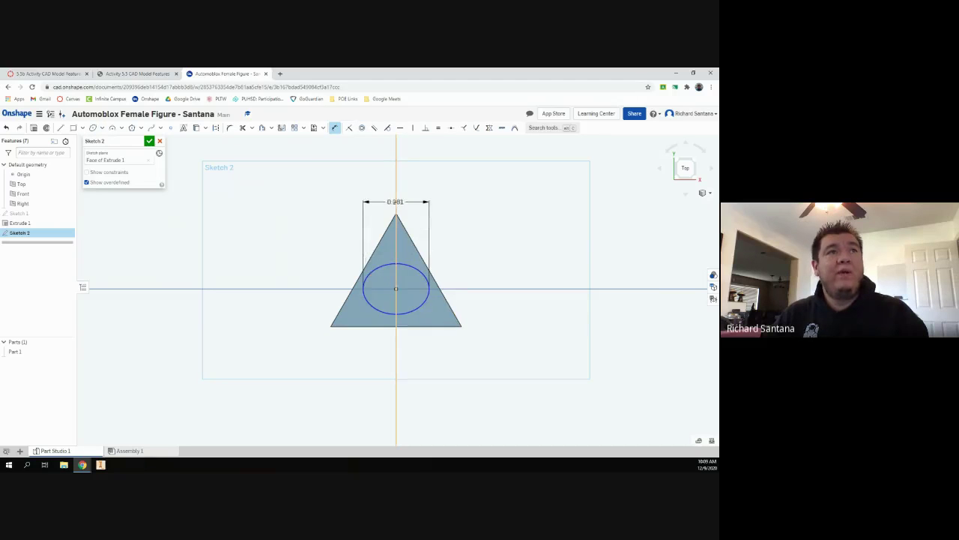
# Dimension the ellipse width on the triangle to 0.25
pyautogui.click(395, 202)
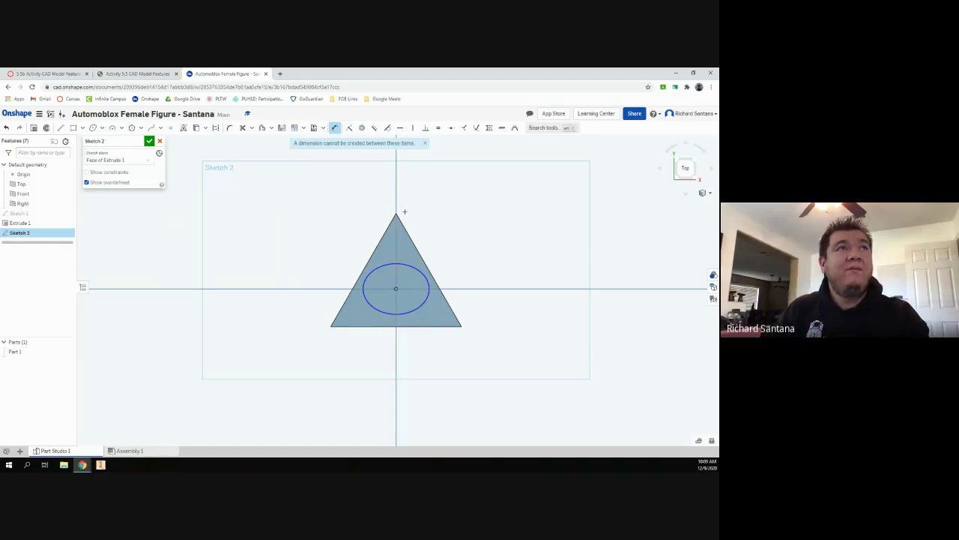
pyautogui.click(413, 266)
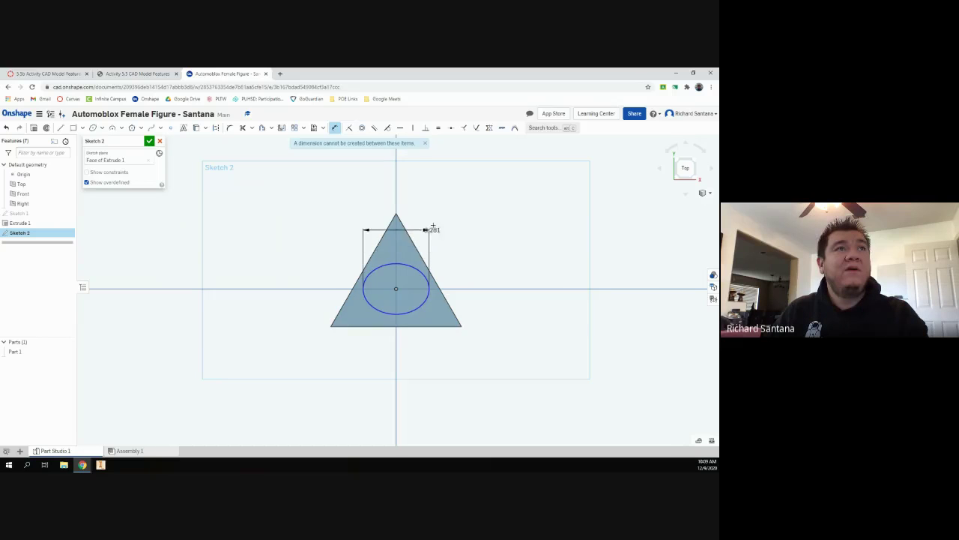
pyautogui.click(445, 210)
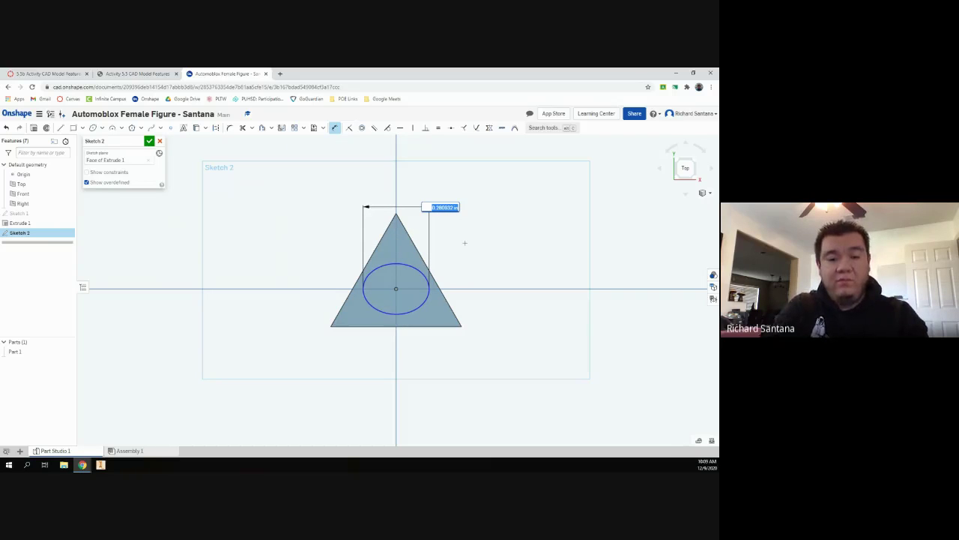
pyautogui.press('BackSpace')
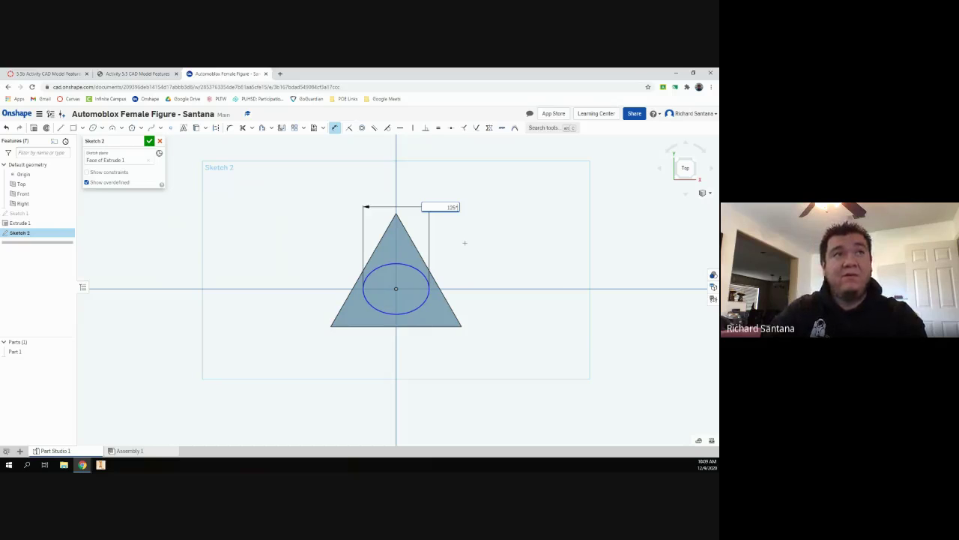
pyautogui.write('125*2')
pyautogui.press('BackSpace')
pyautogui.write('3')
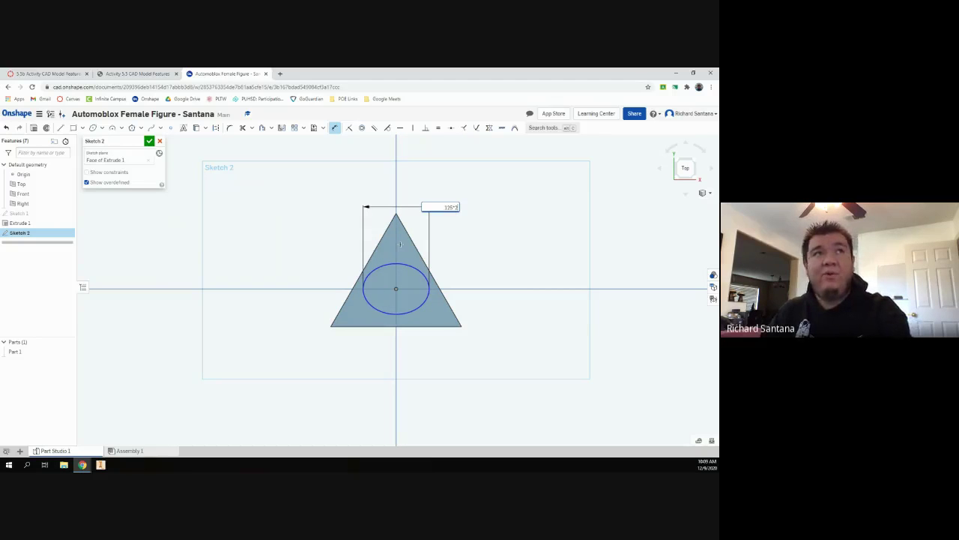
pyautogui.press('Return')
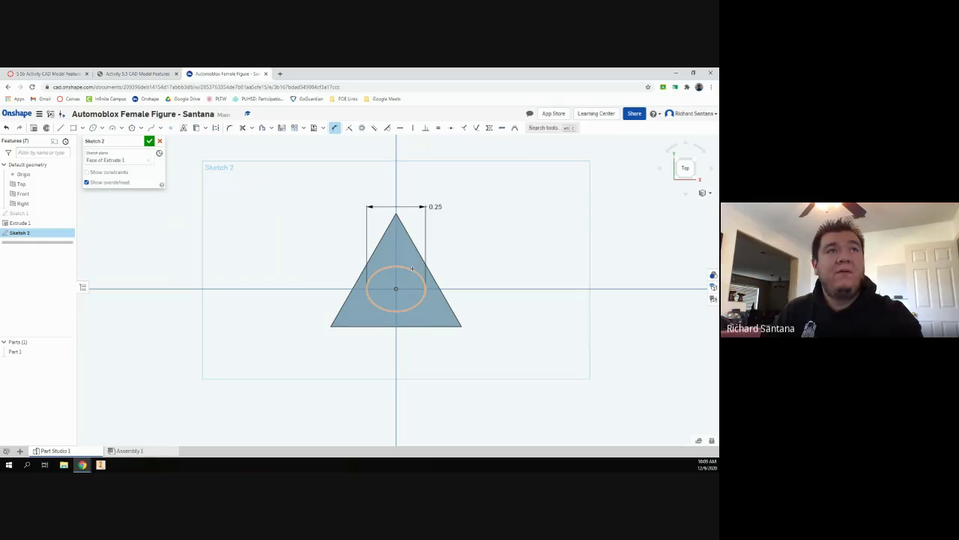
# Dimension the ellipse height to 0.21 and finish Sketch 2
pyautogui.click(412, 268)
pyautogui.click(473, 276)
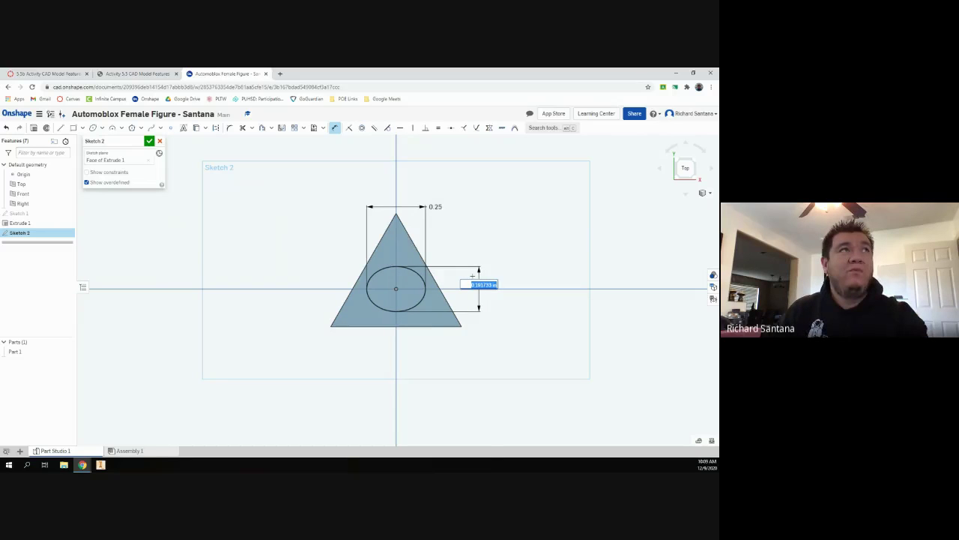
pyautogui.click(154, 75)
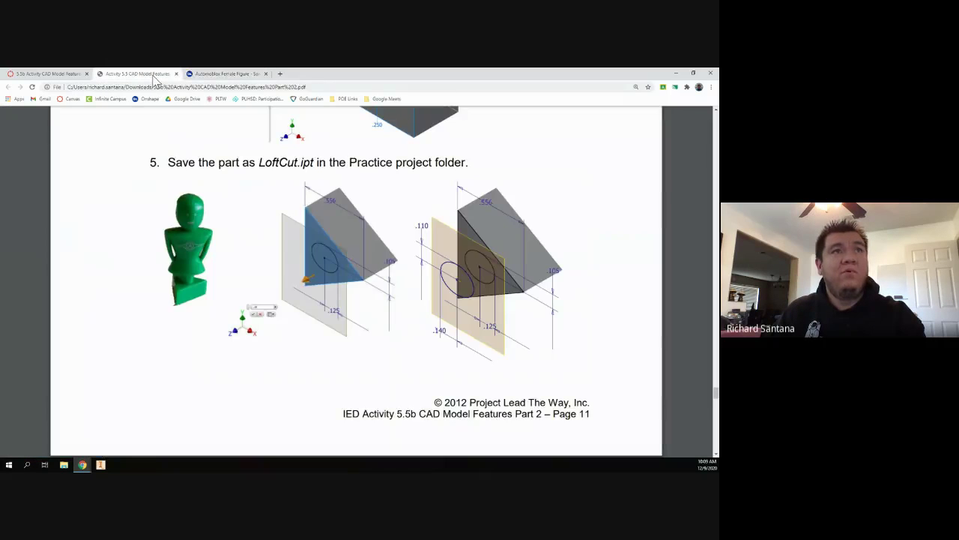
pyautogui.click(201, 74)
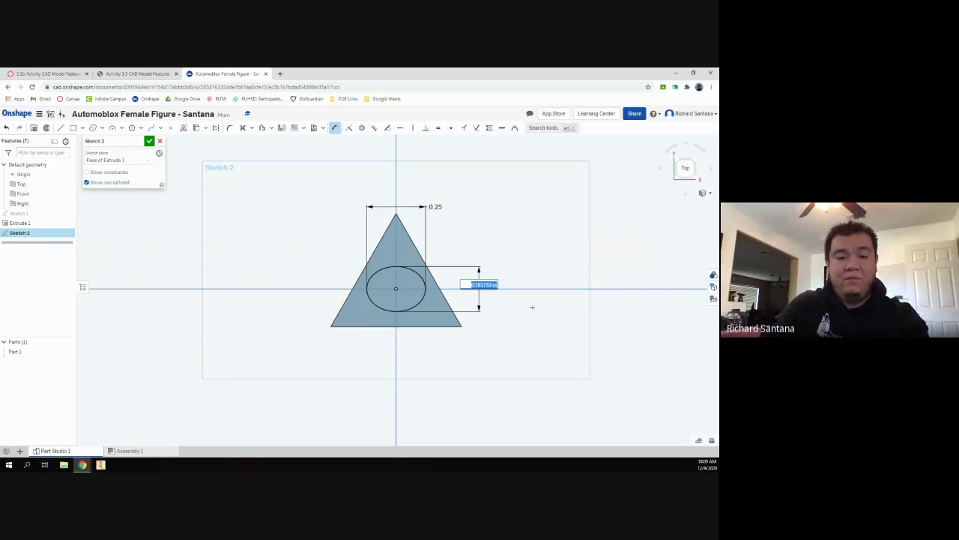
pyautogui.press('BackSpace')
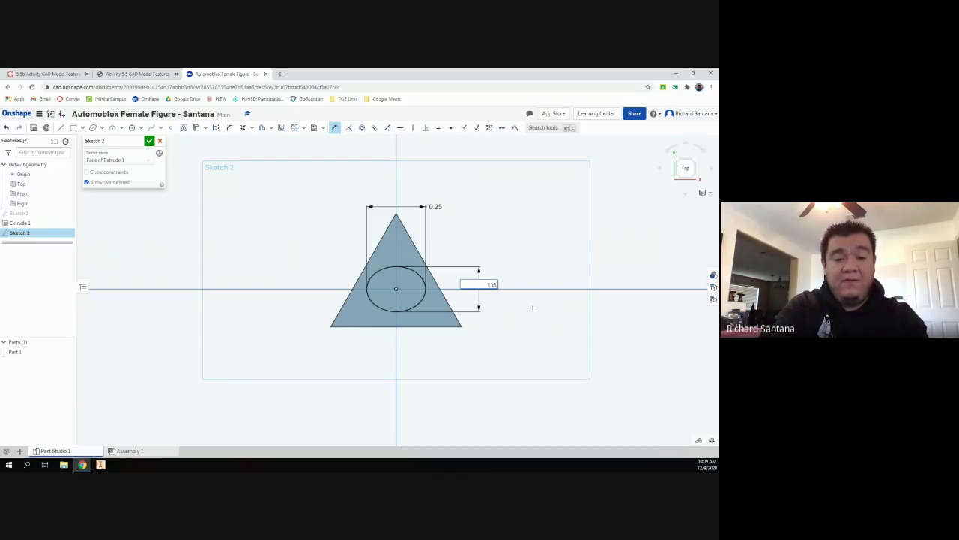
pyautogui.press('Return')
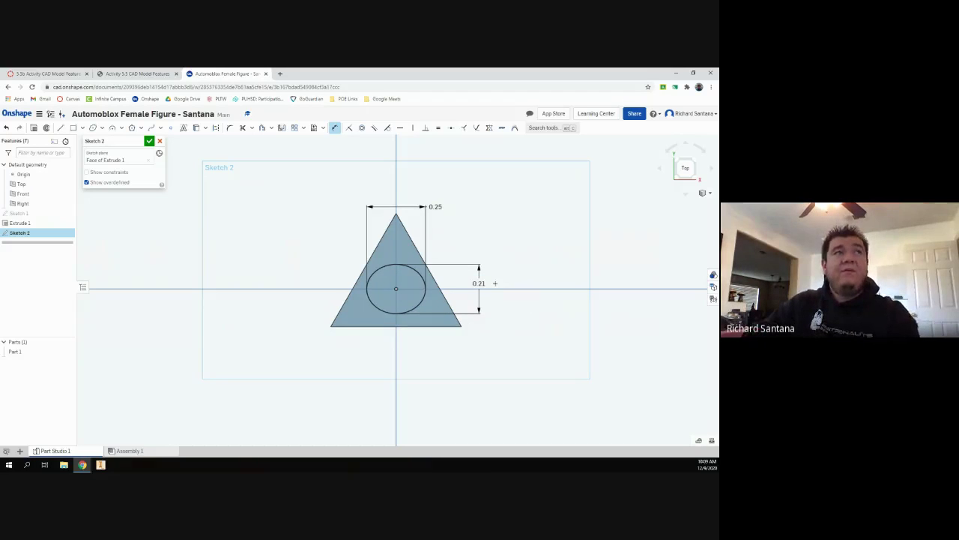
pyautogui.click(149, 141)
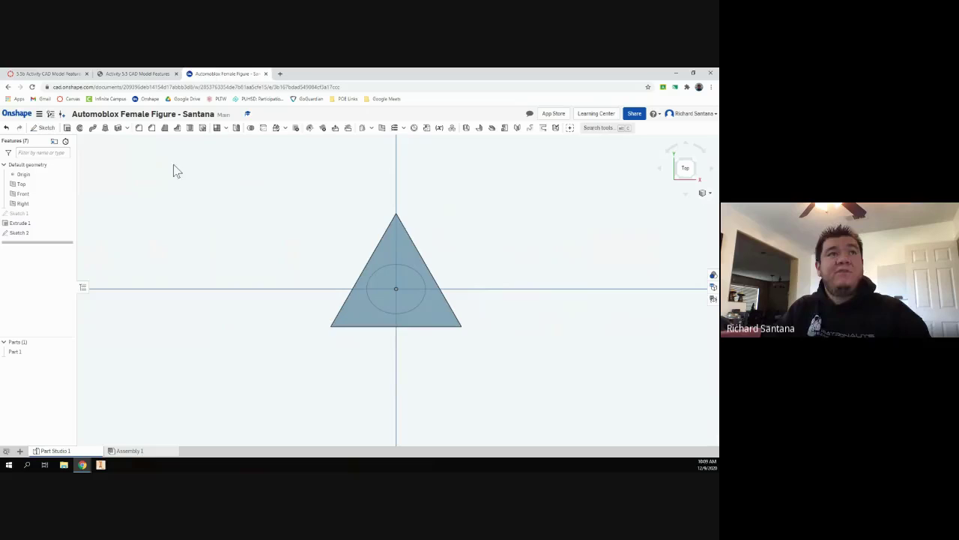
# In isometric view, start a new plane referenced on the triangle's top face
pyautogui.hotkey('shift', '7')
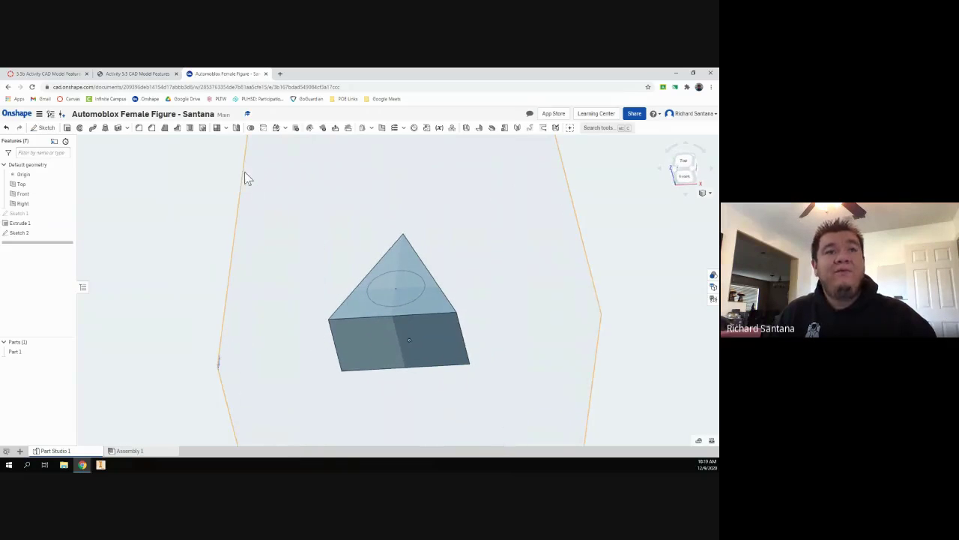
pyautogui.click(123, 74)
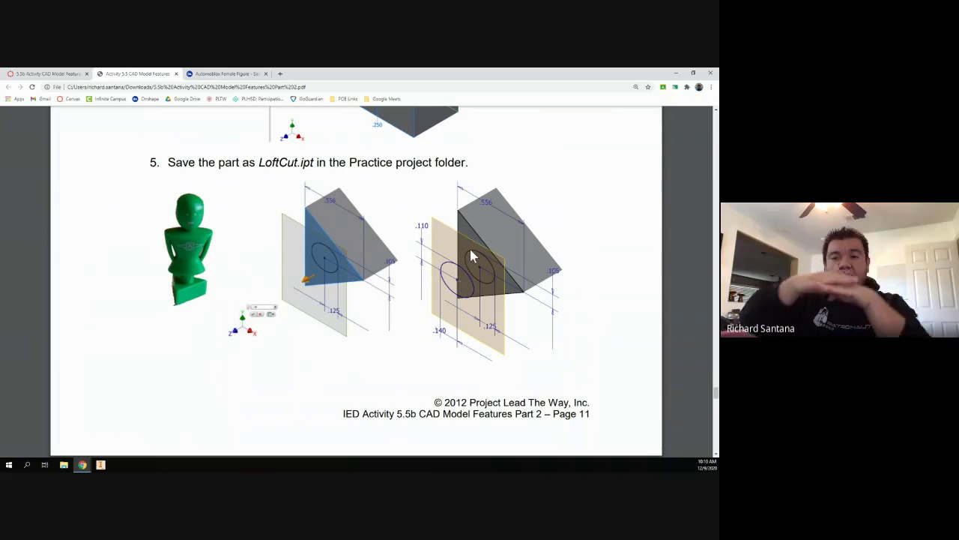
pyautogui.click(219, 73)
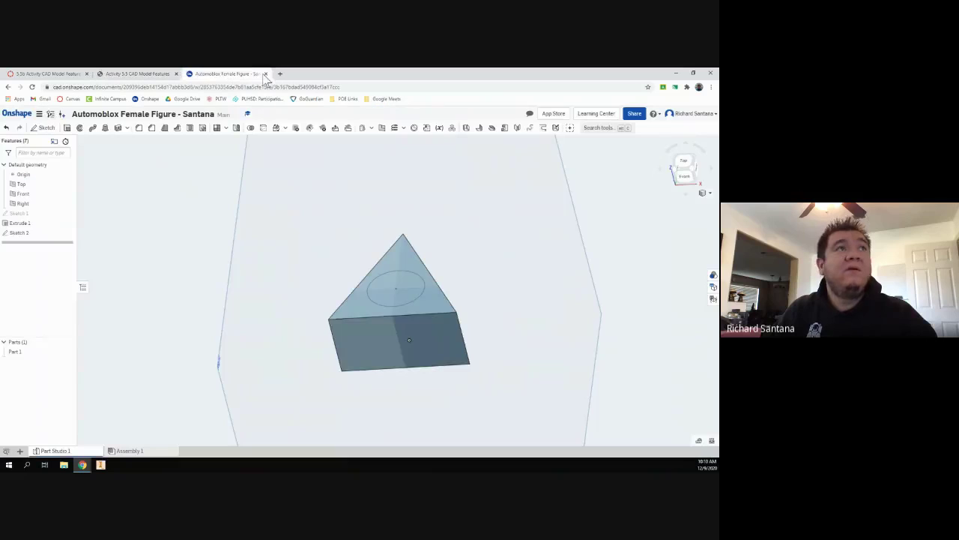
pyautogui.click(381, 128)
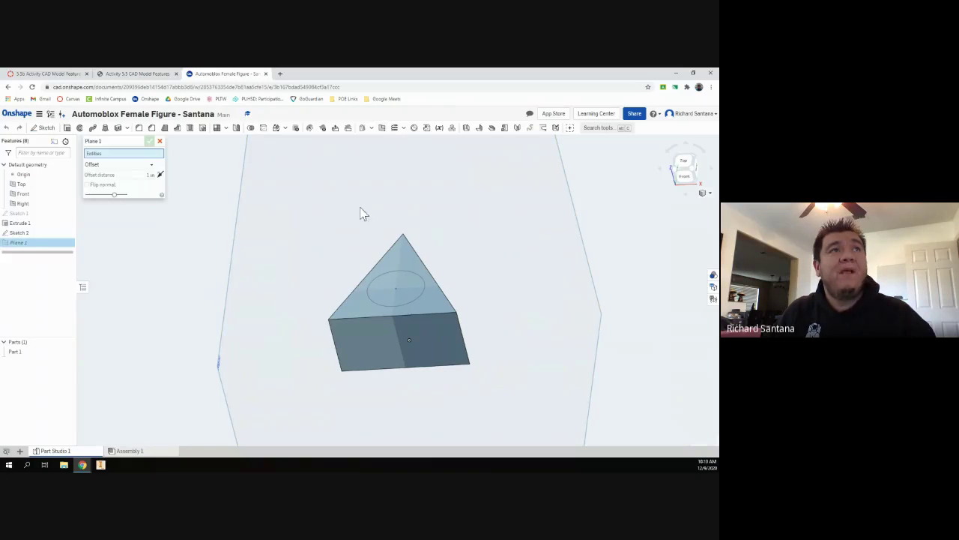
pyautogui.click(359, 297)
pyautogui.scroll(-3, 362, 266)
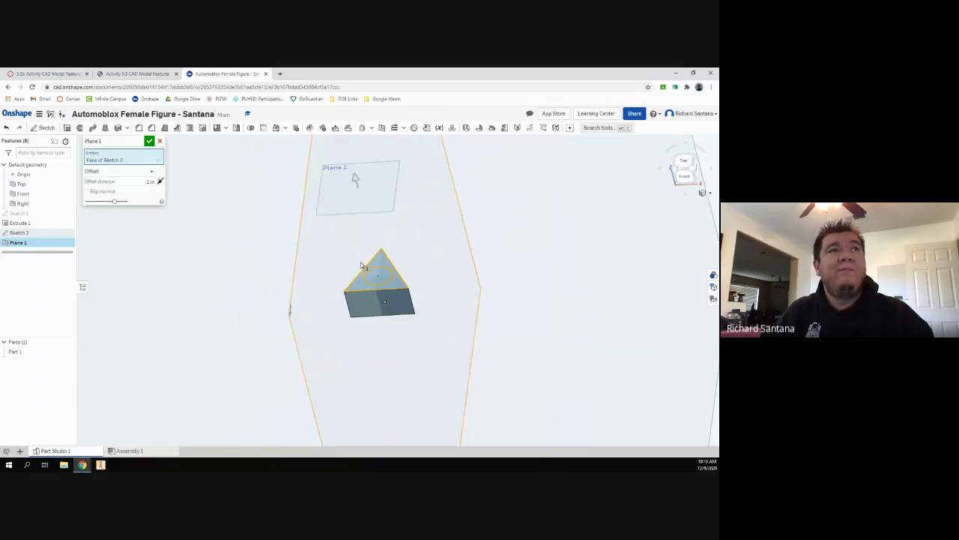
pyautogui.moveTo(361, 264); pyautogui.dragTo(323, 158, button='right')
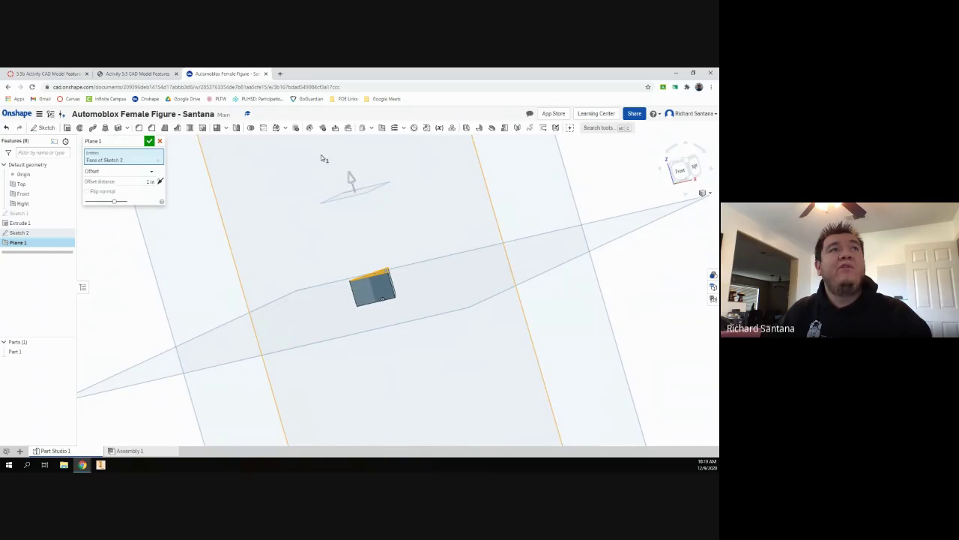
# Set the plane offset to 0.19 in, checking the instruction figure, and confirm Plane 1
pyautogui.click(140, 72)
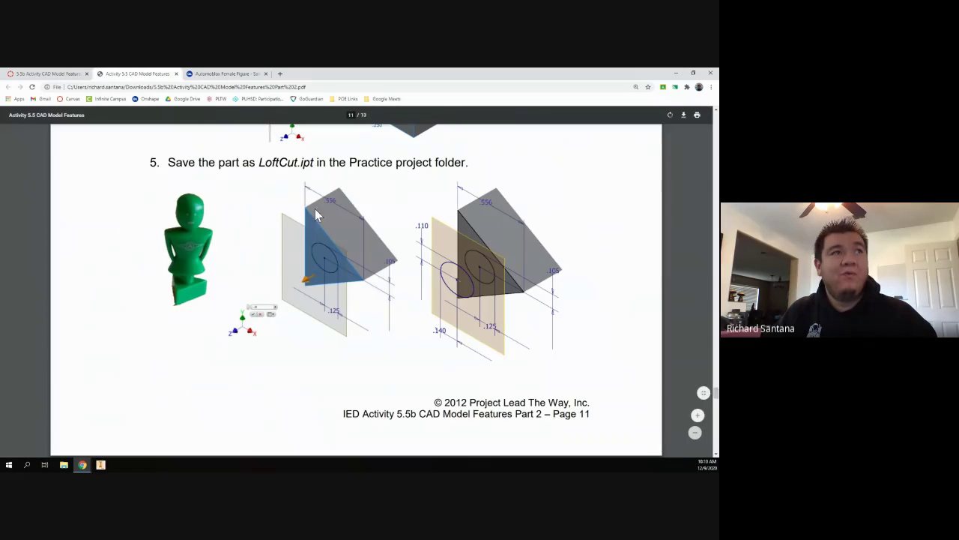
pyautogui.click(694, 414)
pyautogui.click(695, 415)
pyautogui.click(694, 414)
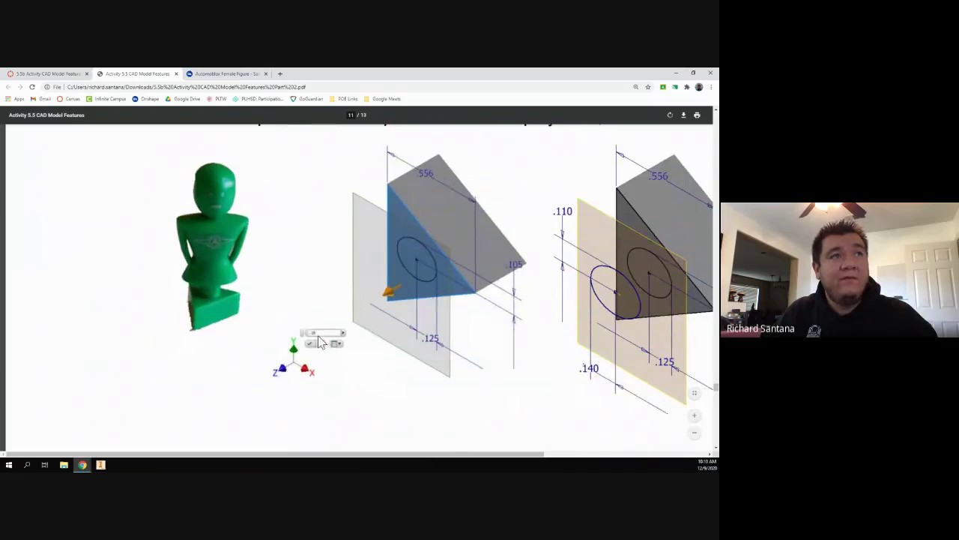
pyautogui.click(695, 435)
pyautogui.click(696, 435)
pyautogui.click(225, 75)
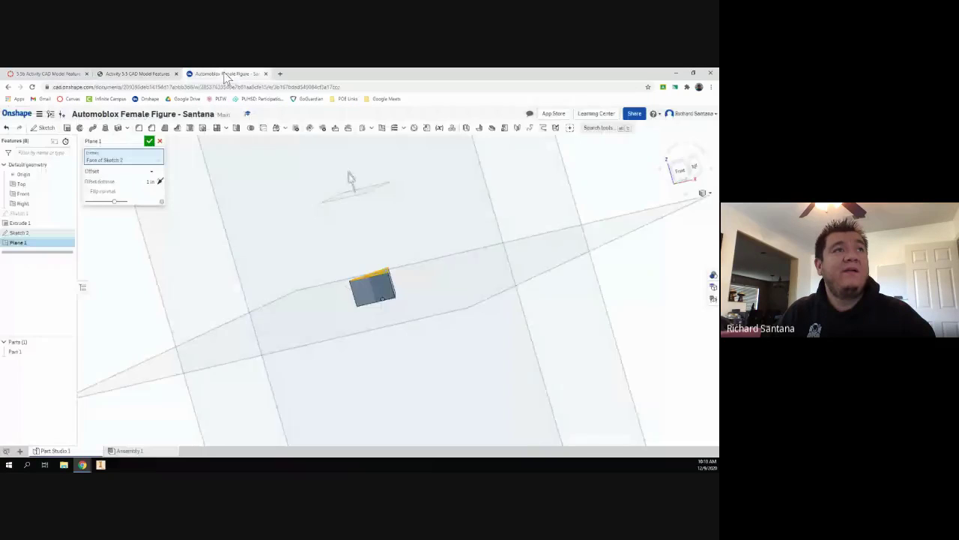
pyautogui.click(149, 184)
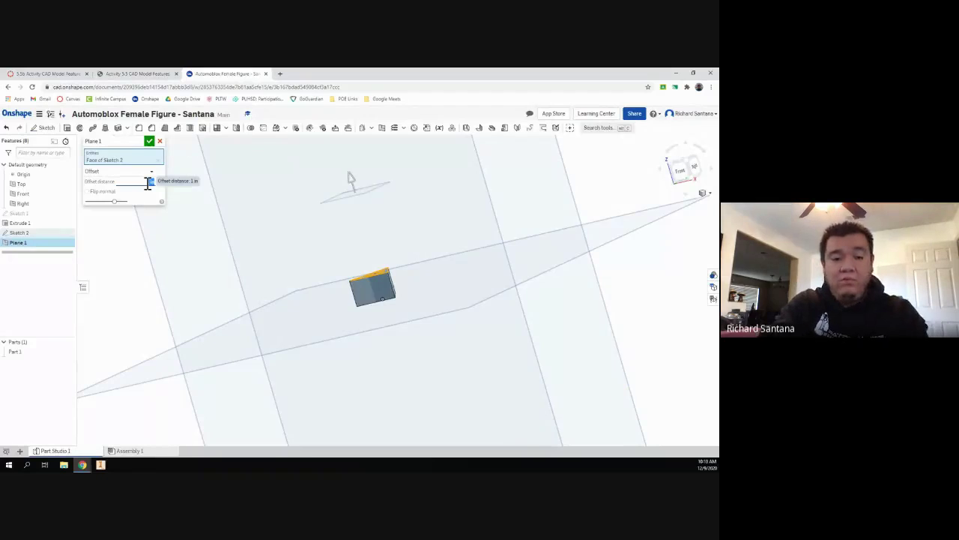
pyautogui.write('1')
pyautogui.write('.19')
pyautogui.press('Return')
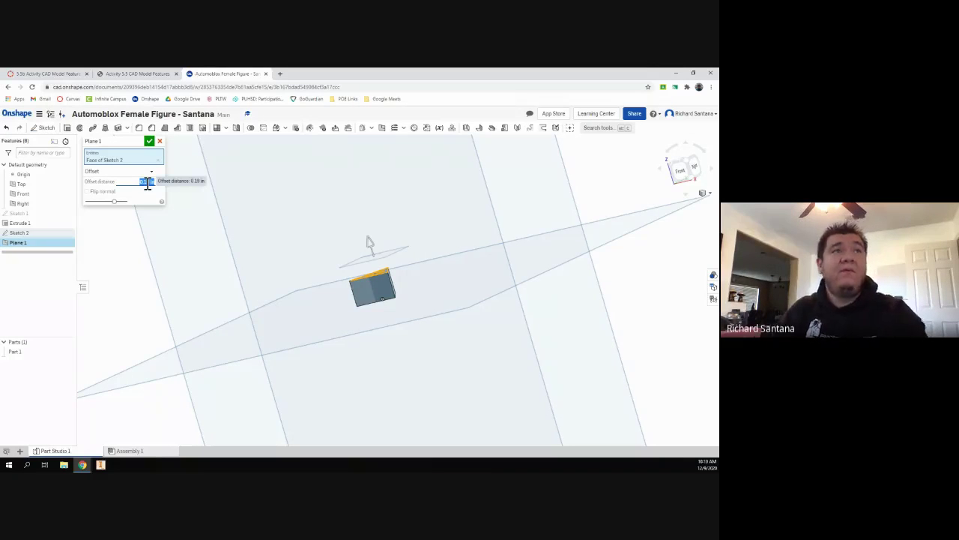
pyautogui.click(150, 141)
pyautogui.hotkey('shift', '1')
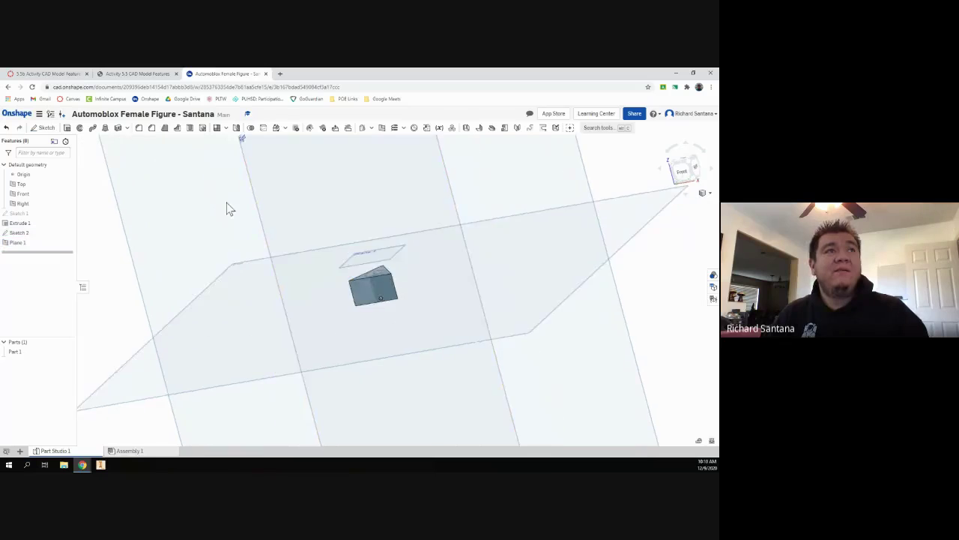
# Start Sketch 3 on Plane 1 and draw an ellipse centred on the origin
pyautogui.click(42, 127)
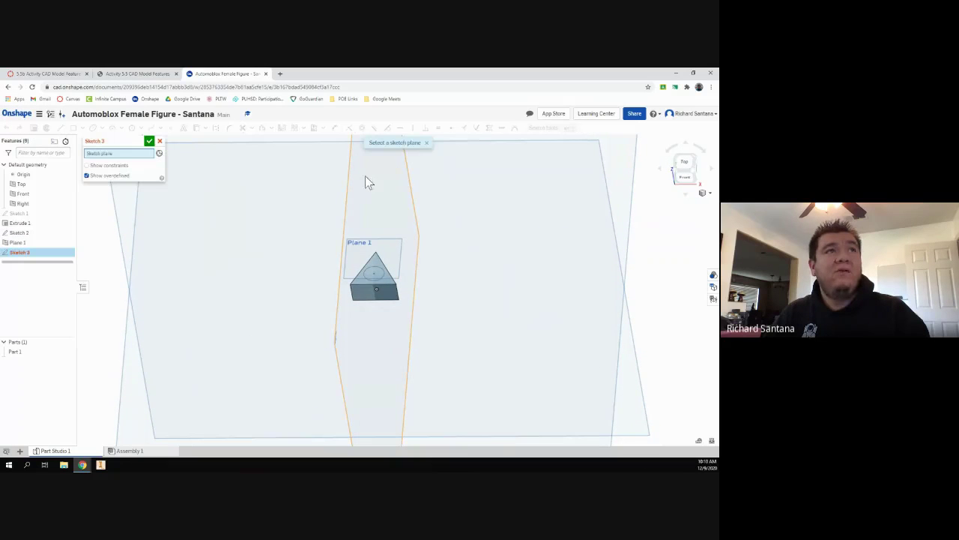
pyautogui.click(403, 246)
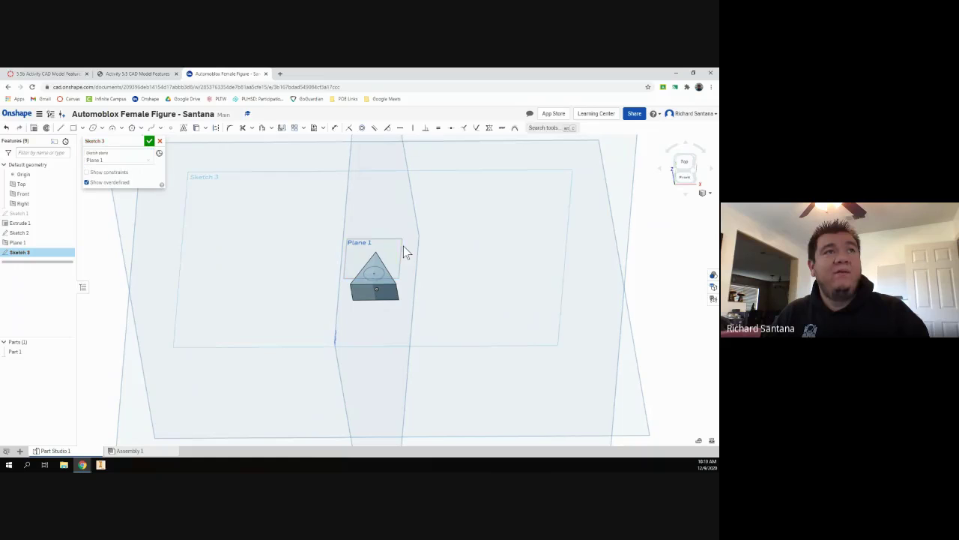
pyautogui.click(684, 170)
pyautogui.scroll(-5, 412, 300)
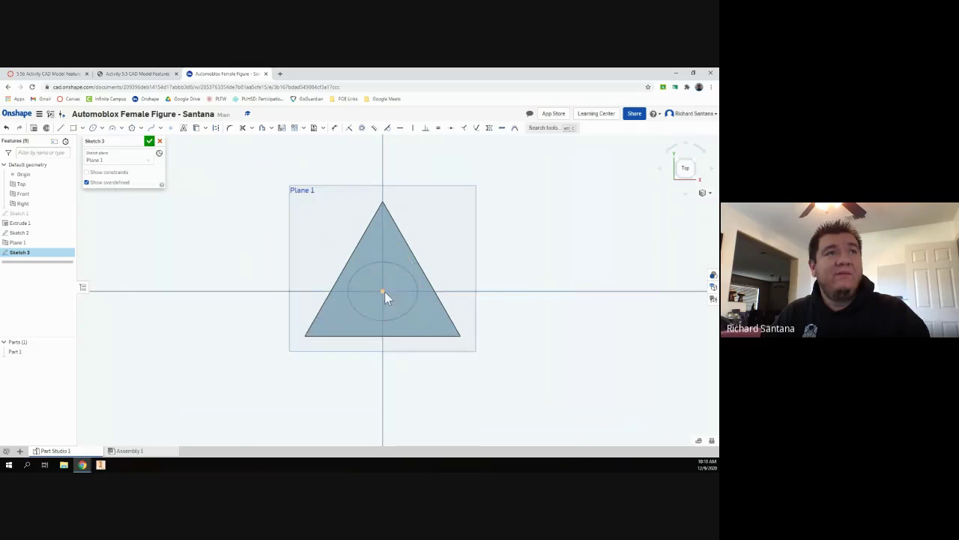
pyautogui.scroll(-2, 384, 291)
pyautogui.click(93, 127)
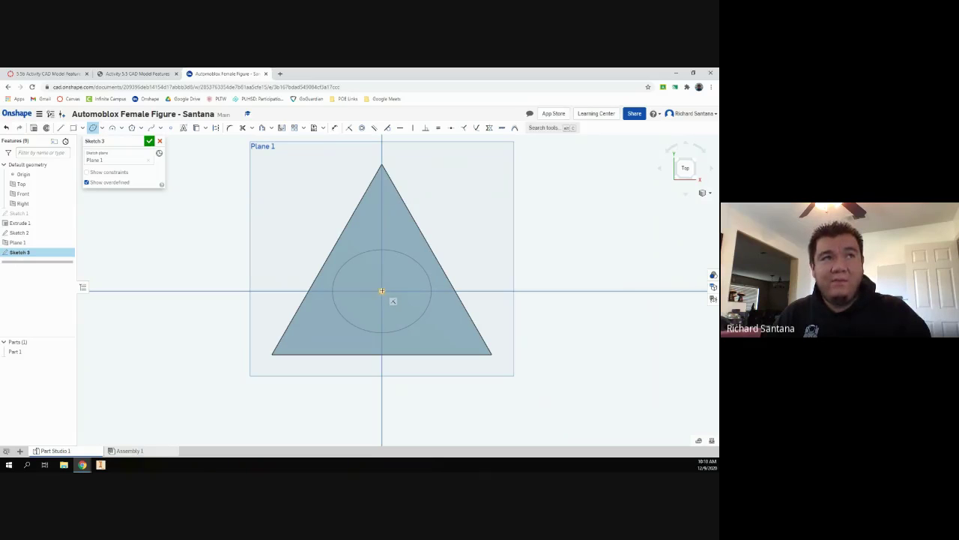
pyautogui.click(382, 291)
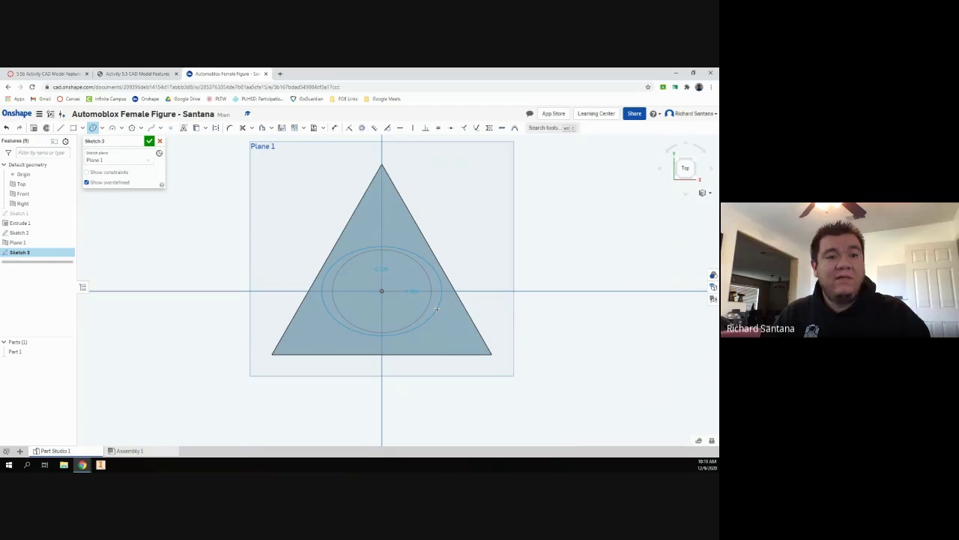
pyautogui.click(437, 308)
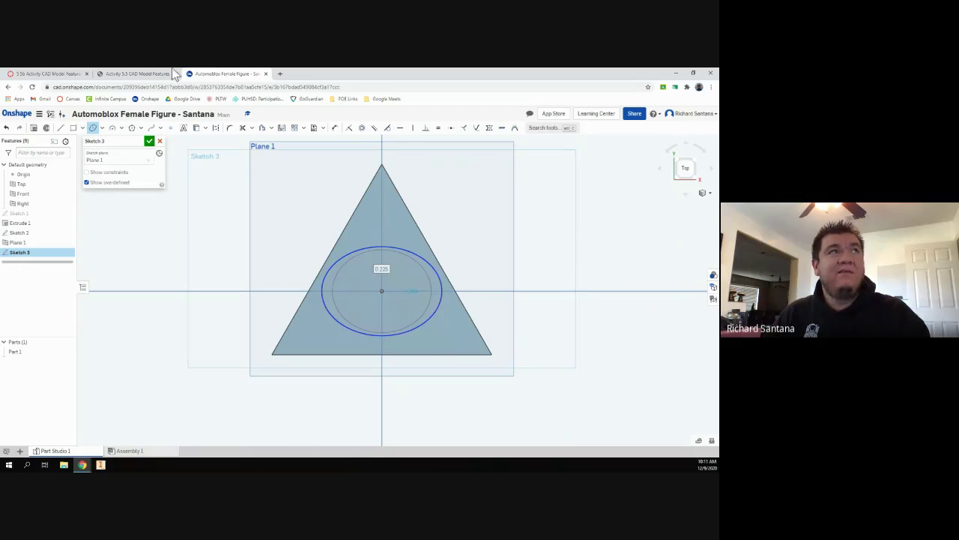
# Dimension the ellipse 0.28 wide (1.4*2) and 0.208 tall, then finish Sketch 3
pyautogui.click(152, 73)
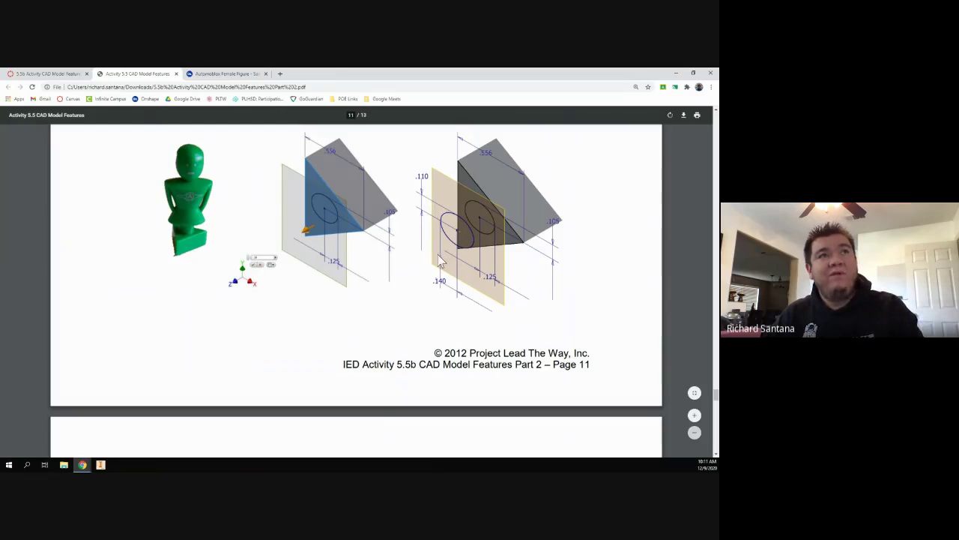
pyautogui.click(223, 73)
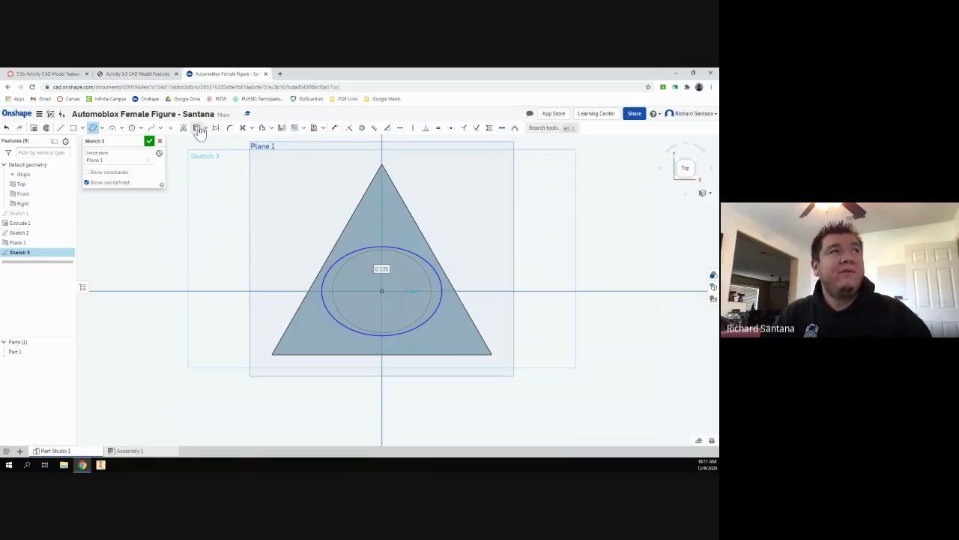
pyautogui.click(336, 129)
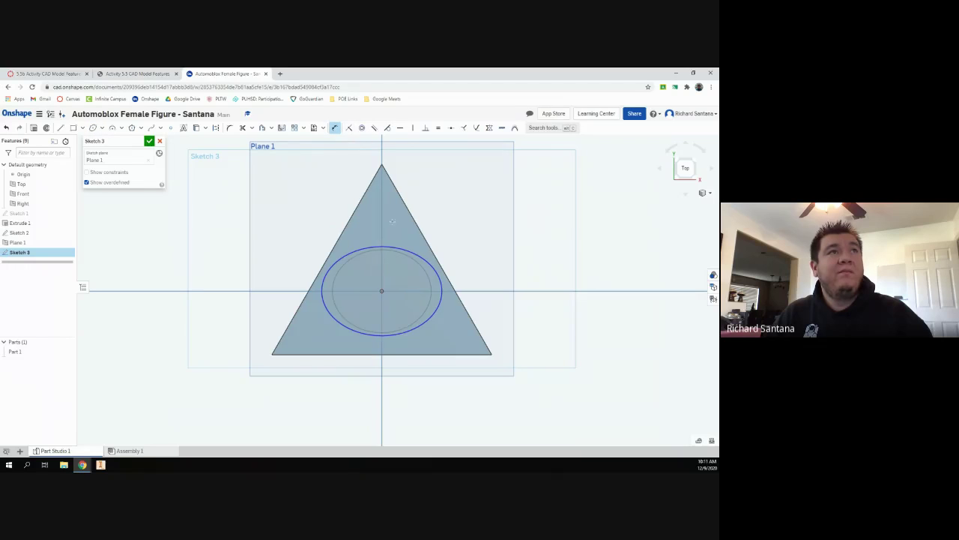
pyautogui.click(391, 247)
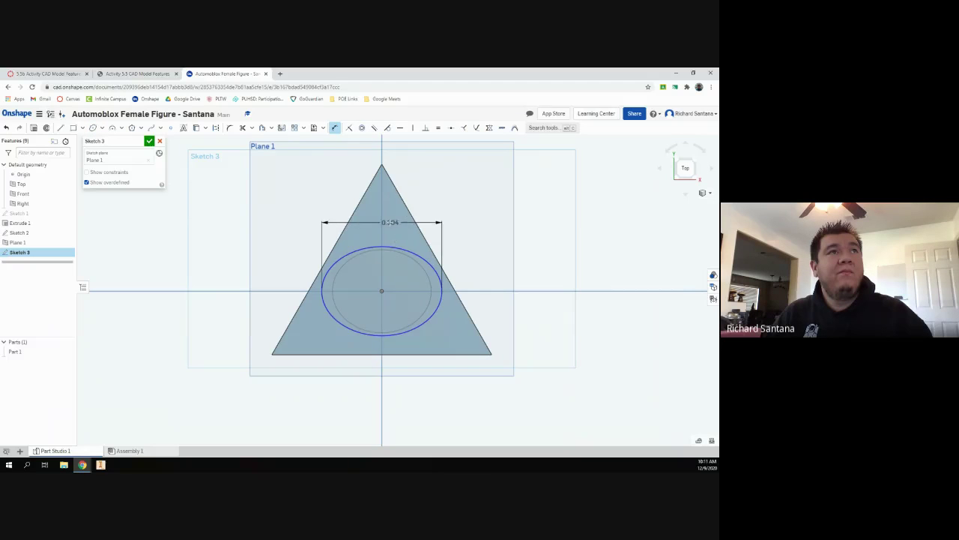
pyautogui.click(391, 223)
pyautogui.write('1.4')
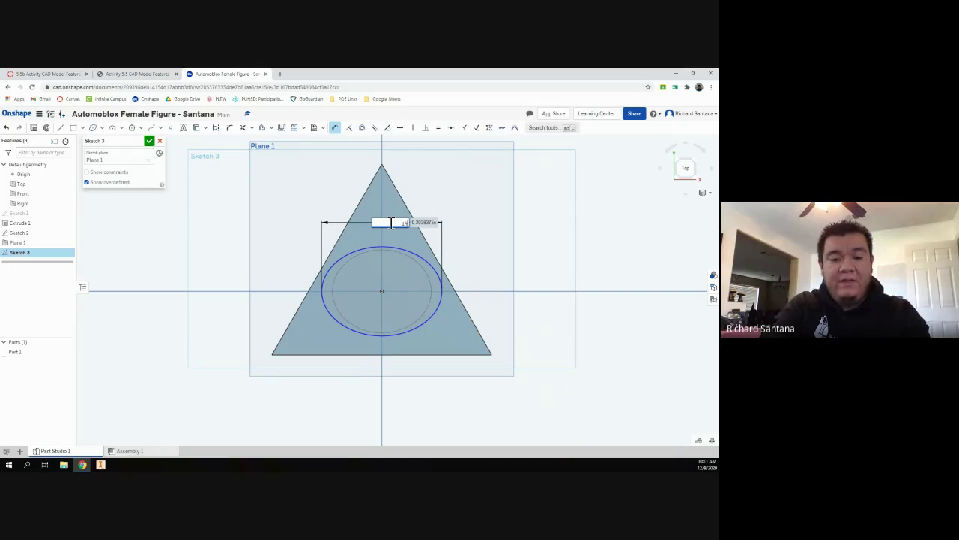
pyautogui.write('*2')
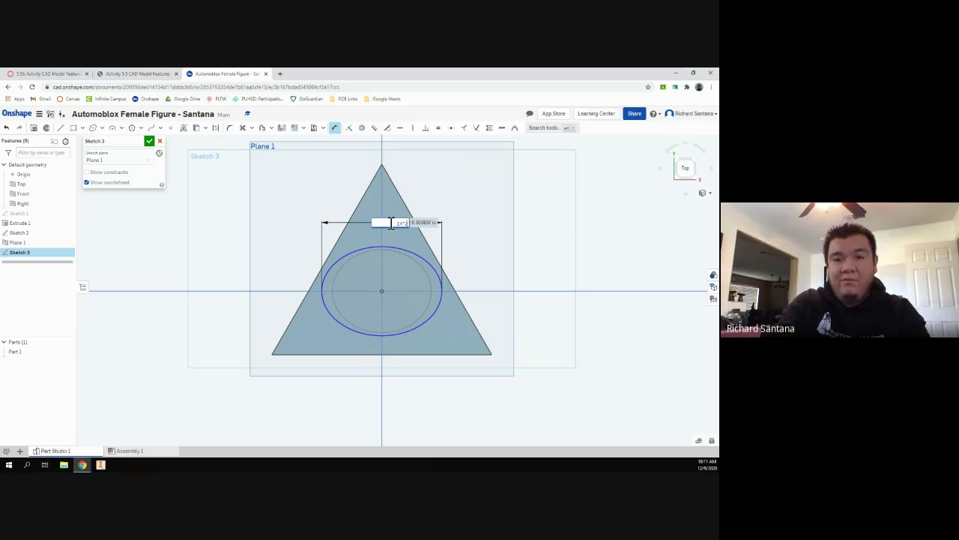
pyautogui.press('Return')
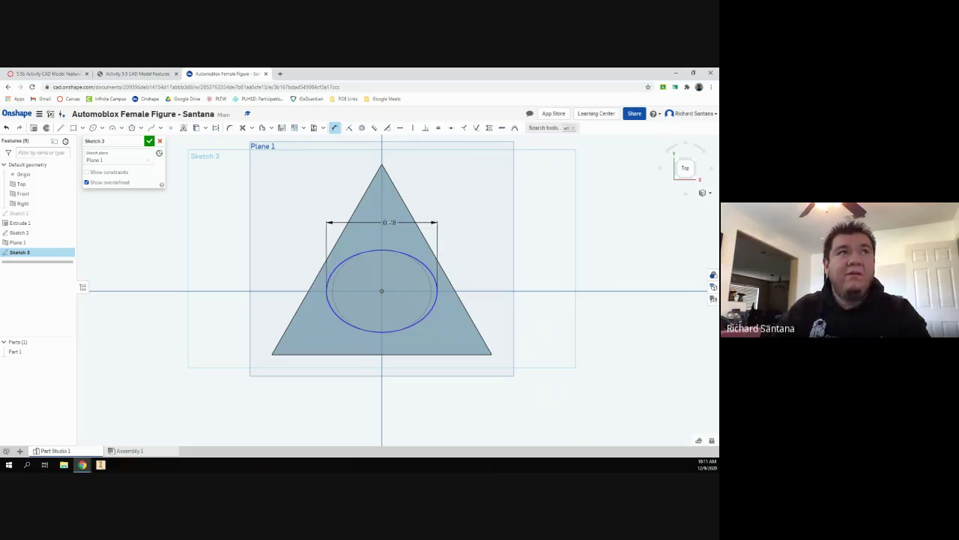
pyautogui.click(327, 285)
pyautogui.click(292, 288)
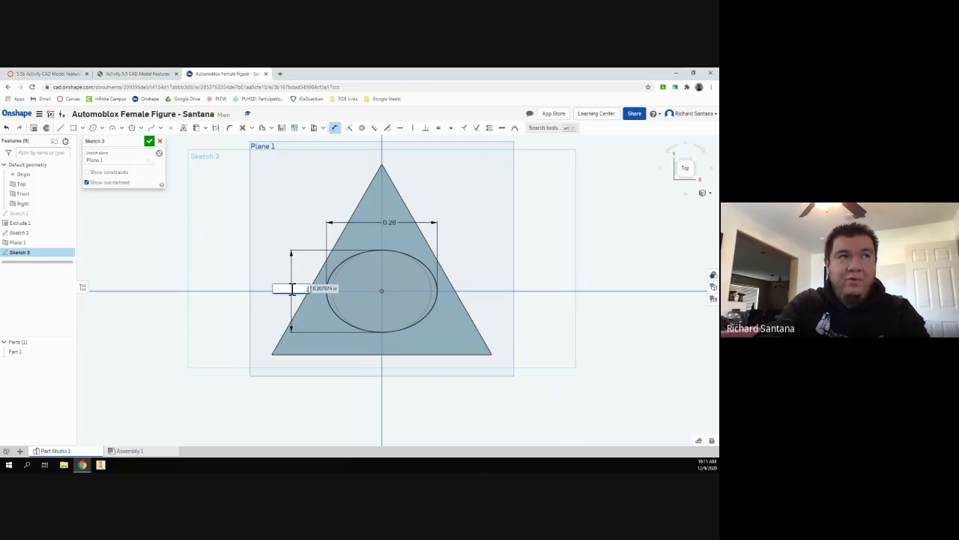
pyautogui.press('Return')
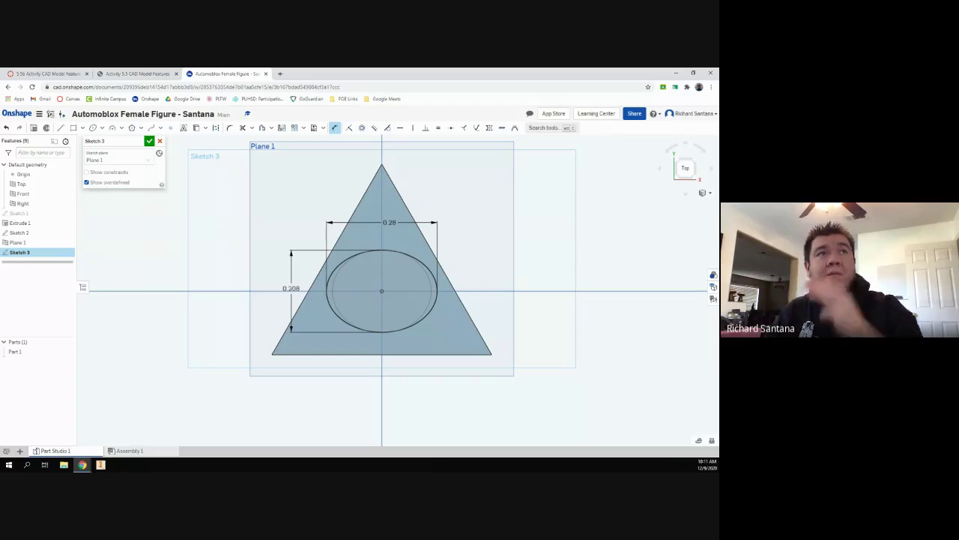
pyautogui.click(150, 141)
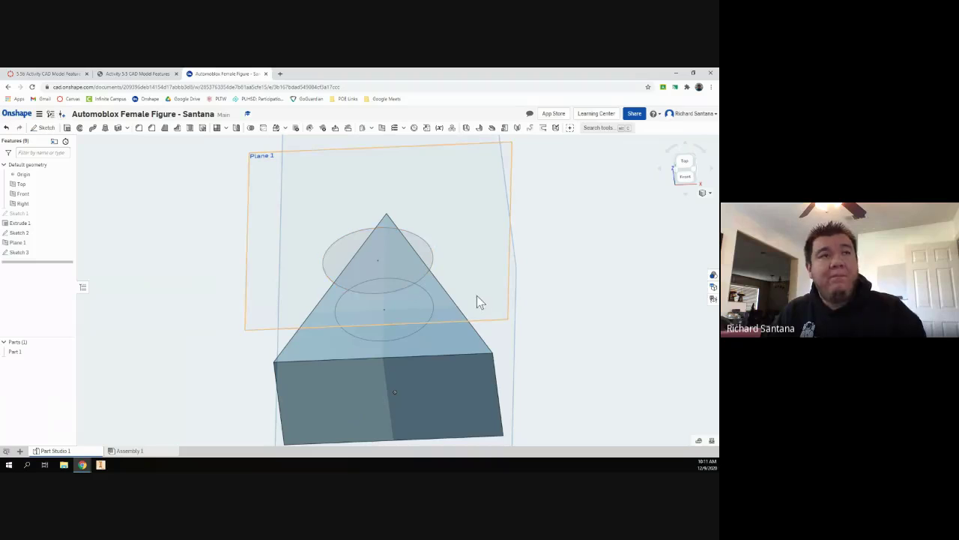
# Loft from the Sketch 2 ellipse up to the Sketch 3 ellipse, creating Loft 1
pyautogui.click(104, 129)
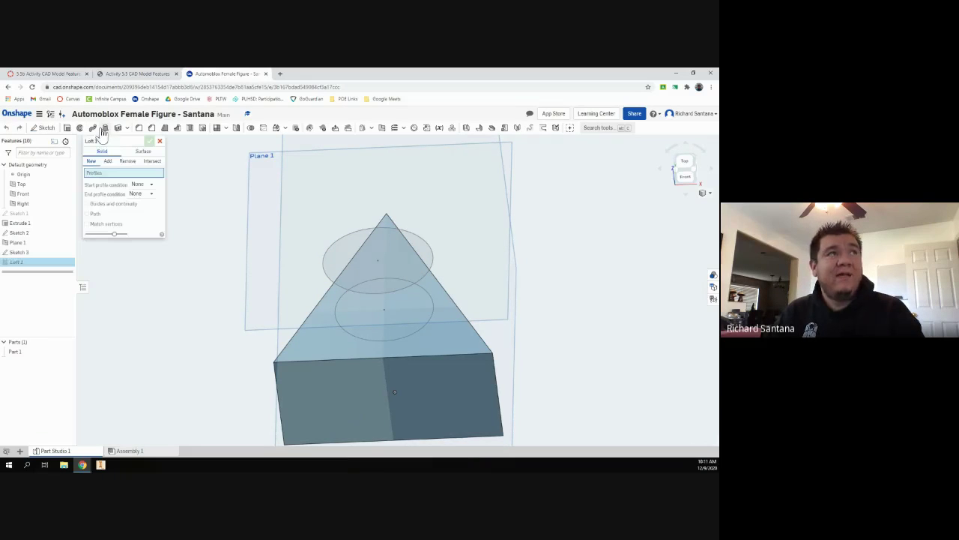
pyautogui.click(354, 330)
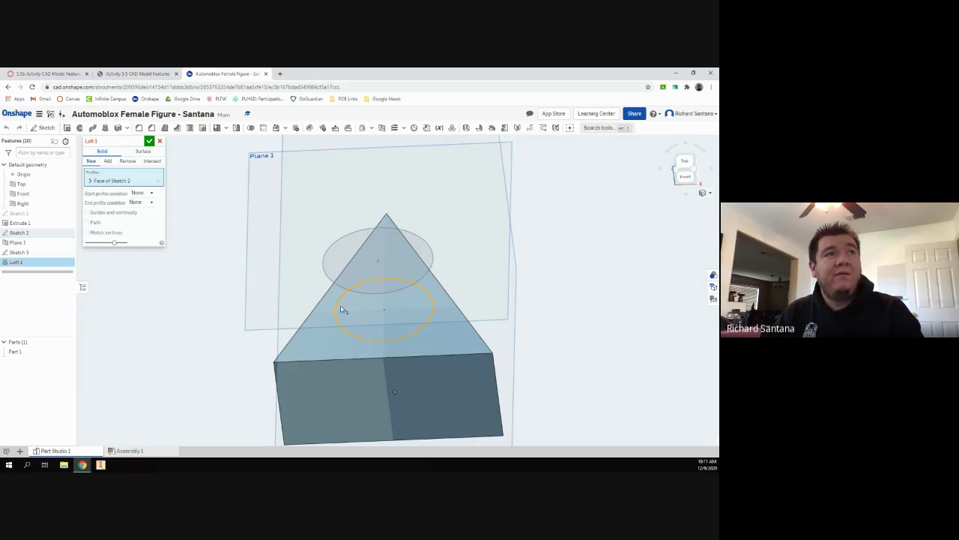
pyautogui.click(334, 267)
pyautogui.moveTo(310, 248); pyautogui.dragTo(287, 240, button='right')
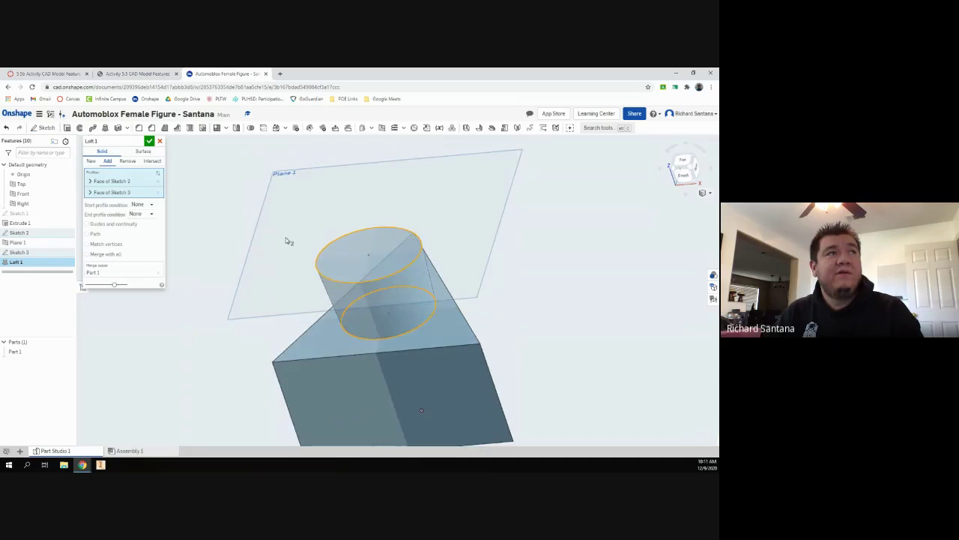
pyautogui.click(149, 141)
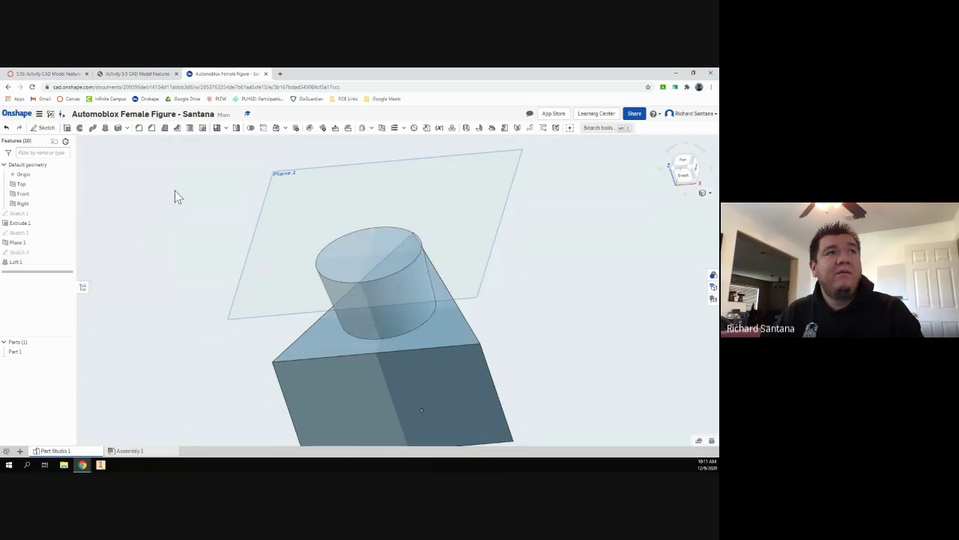
pyautogui.moveTo(175, 191); pyautogui.dragTo(188, 175, button='right')
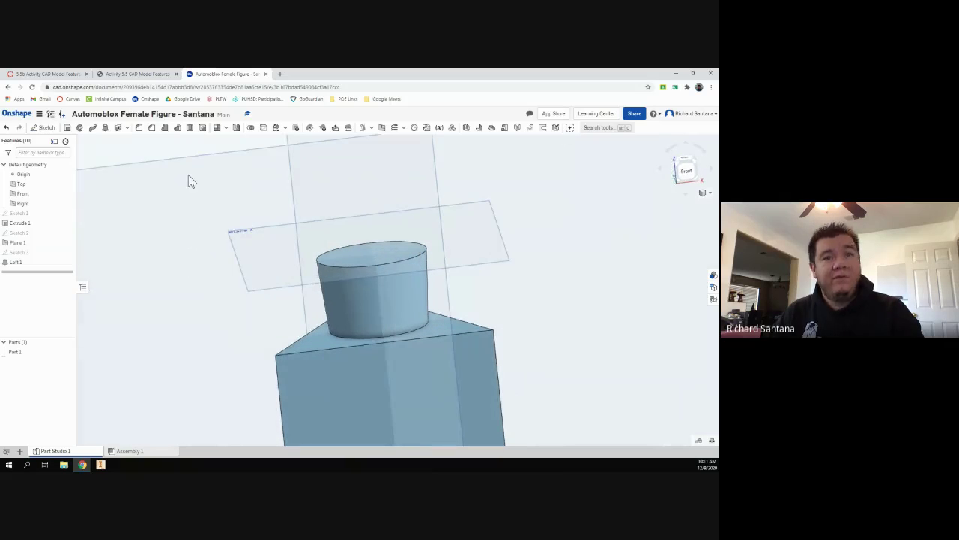
# Scroll the activity PDF to page 12's figure with the .31 x .39 waist and .40 x .60 hem ellipses
pyautogui.click(164, 73)
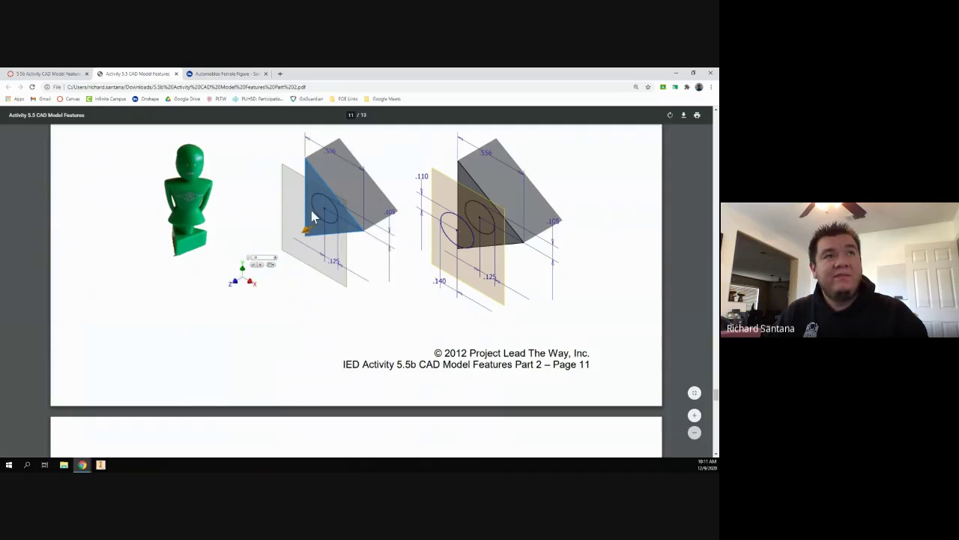
pyautogui.scroll(-3, 313, 217)
pyautogui.scroll(-5, 314, 216)
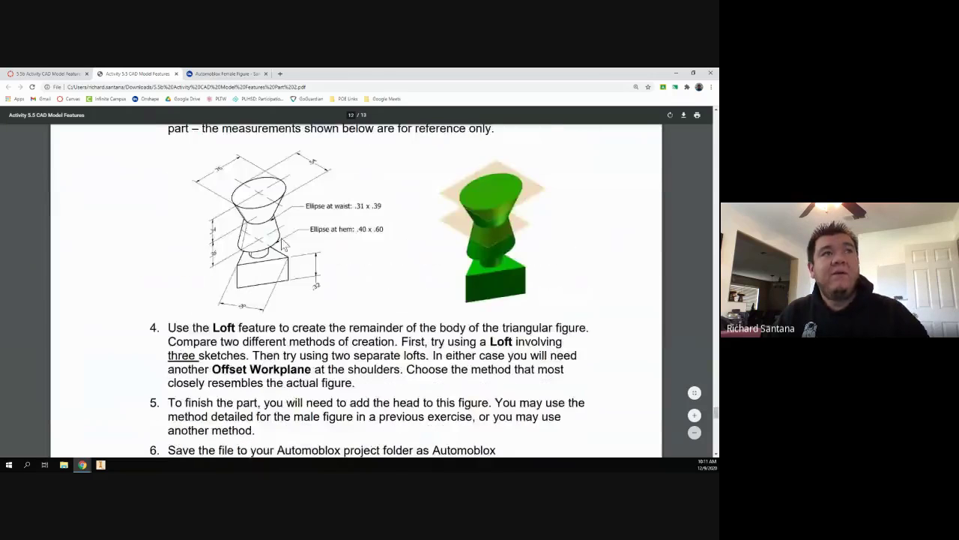
pyautogui.scroll(1, 277, 257)
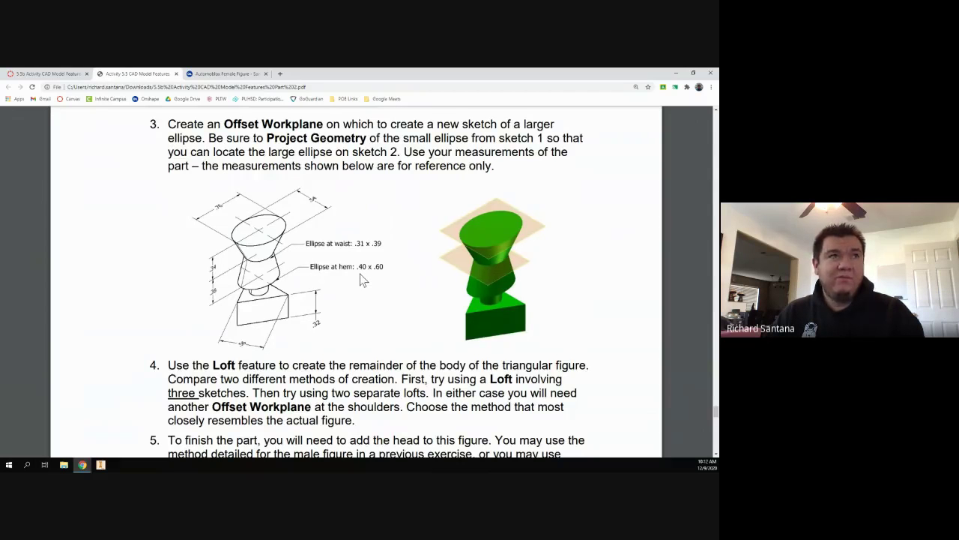
pyautogui.scroll(5, 331, 246)
pyautogui.scroll(6, 331, 246)
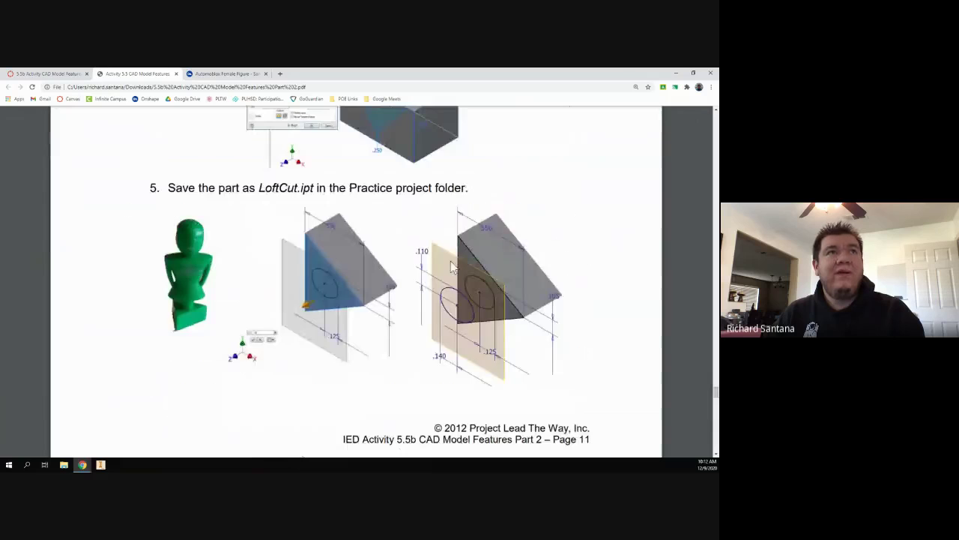
pyautogui.scroll(-5, 459, 294)
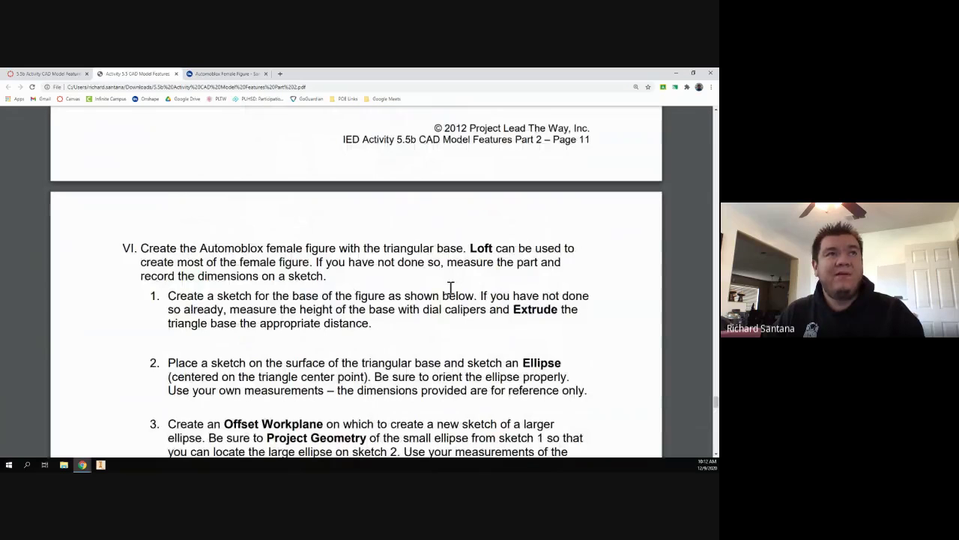
pyautogui.scroll(-5, 451, 288)
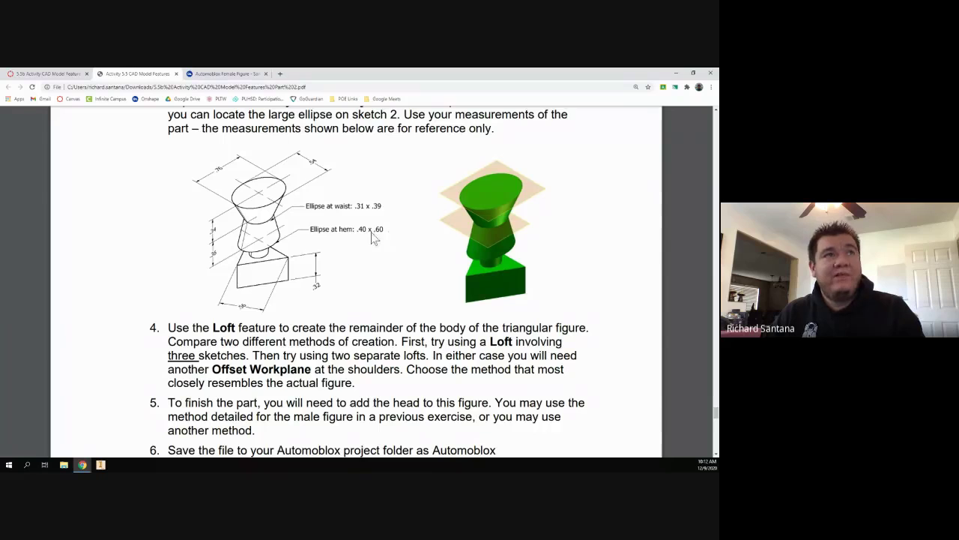
# Start Sketch 4 on the loft's top face and draw a large origin-centred ellipse
pyautogui.click(232, 73)
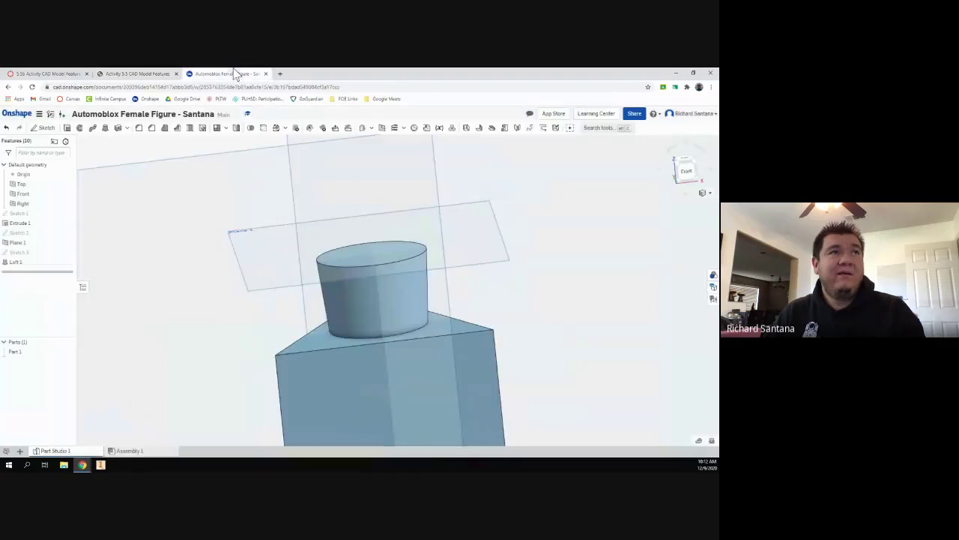
pyautogui.click(42, 127)
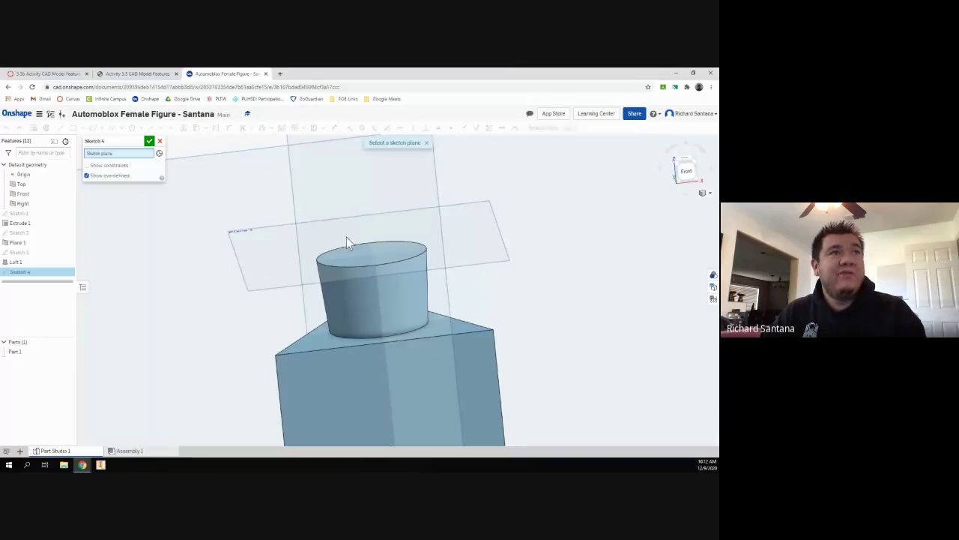
pyautogui.click(404, 259)
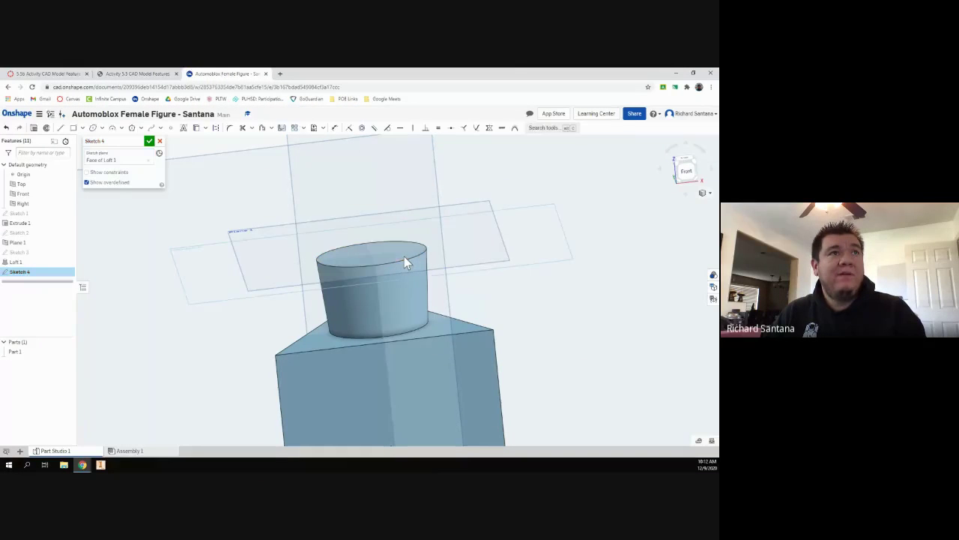
pyautogui.click(95, 129)
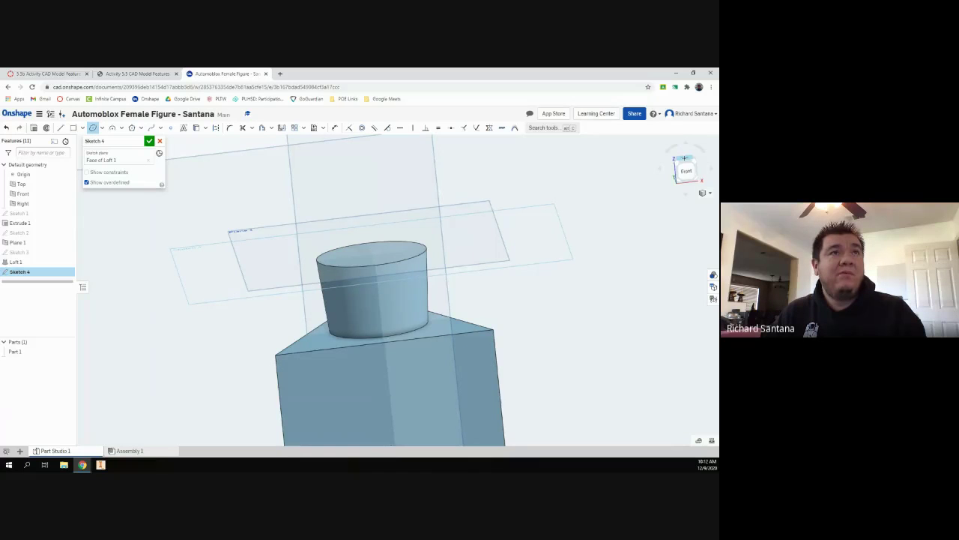
pyautogui.press('n')
pyautogui.scroll(5, 391, 277)
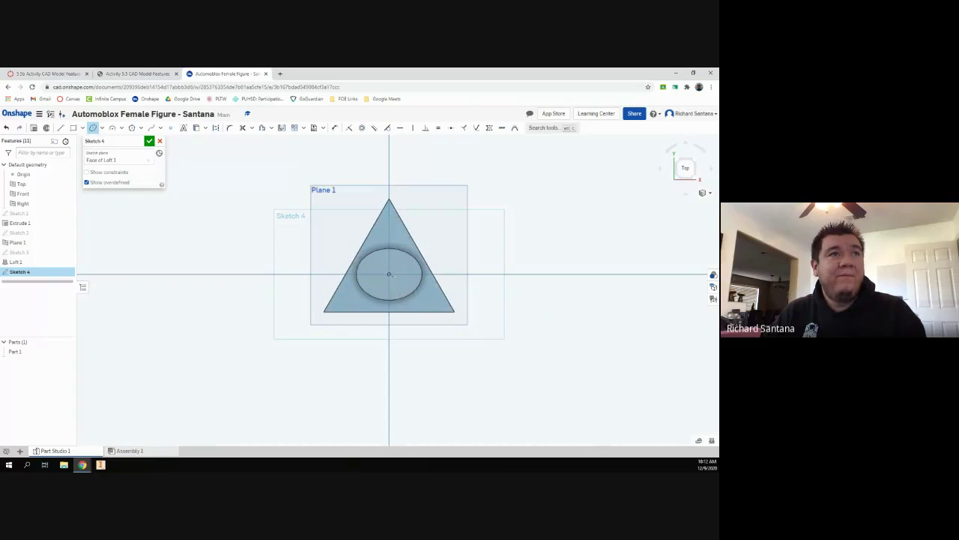
pyautogui.click(389, 273)
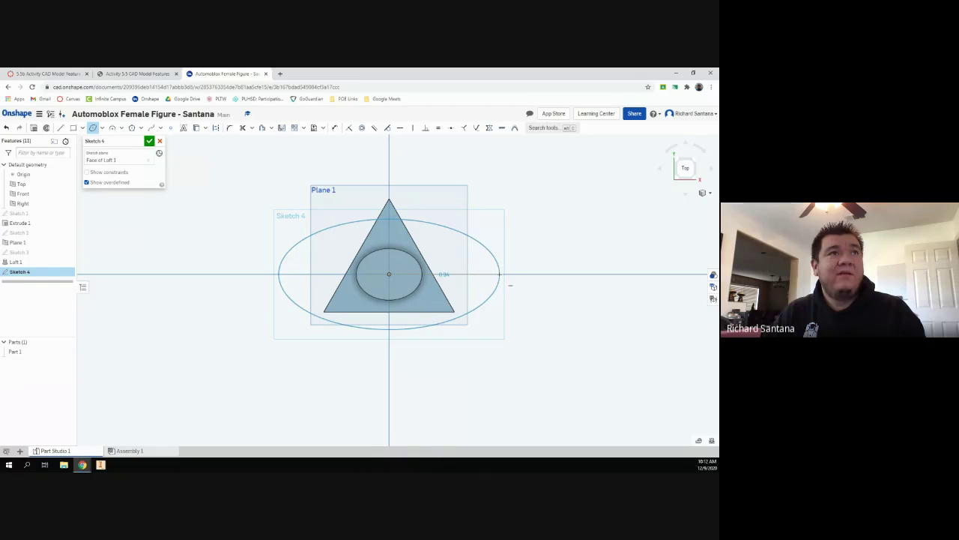
pyautogui.click(482, 235)
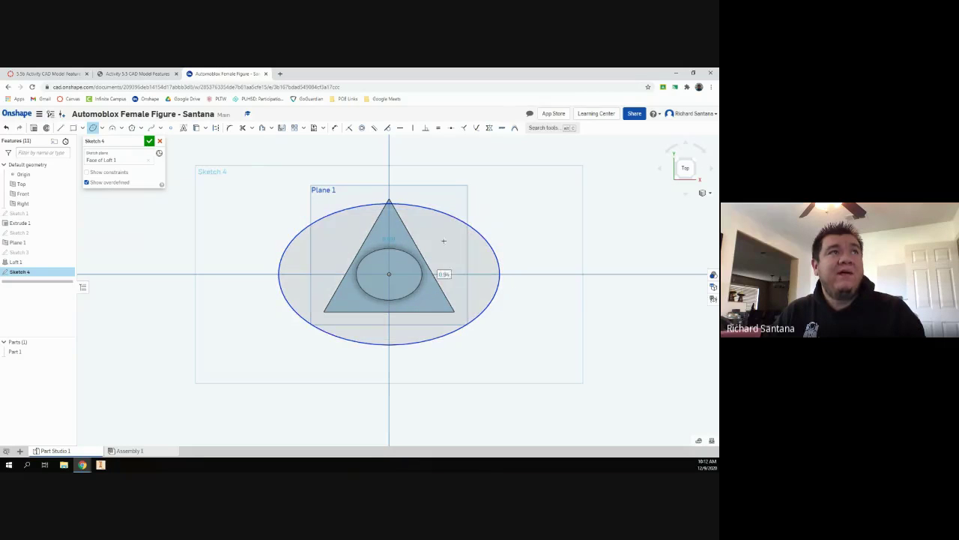
# Dimension the ellipse 0.6 wide by 0.4 tall and finish Sketch 4
pyautogui.click(334, 127)
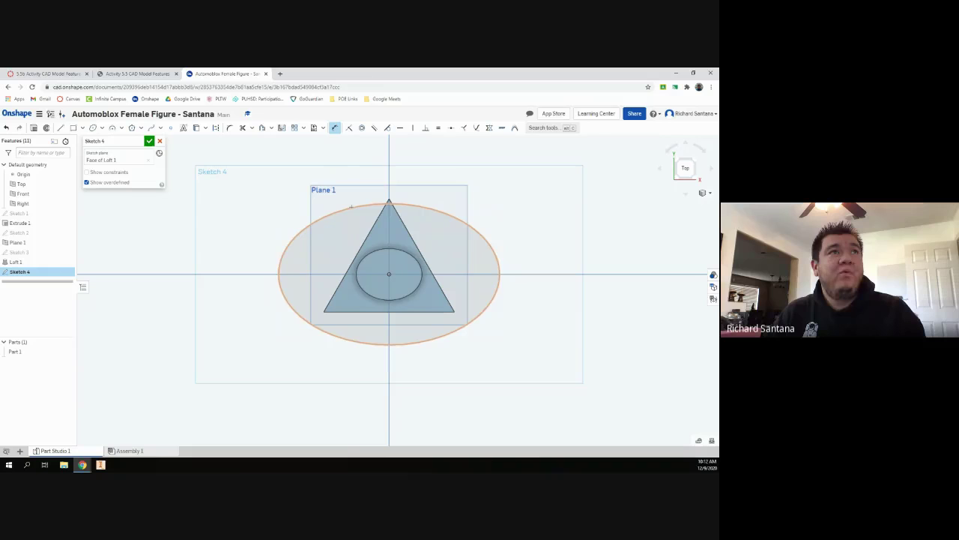
pyautogui.click(351, 207)
pyautogui.click(398, 174)
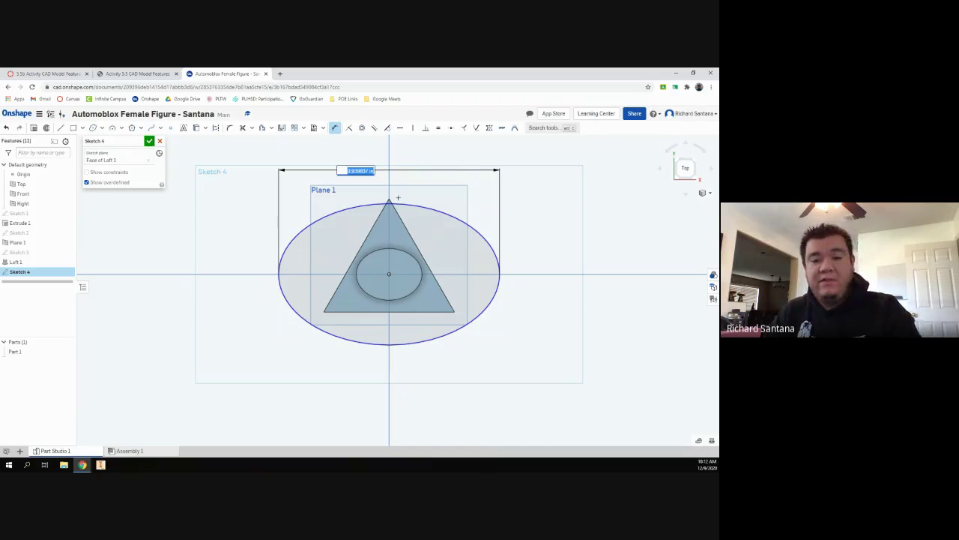
pyautogui.press('BackSpace')
pyautogui.write('0.6')
pyautogui.press('Return')
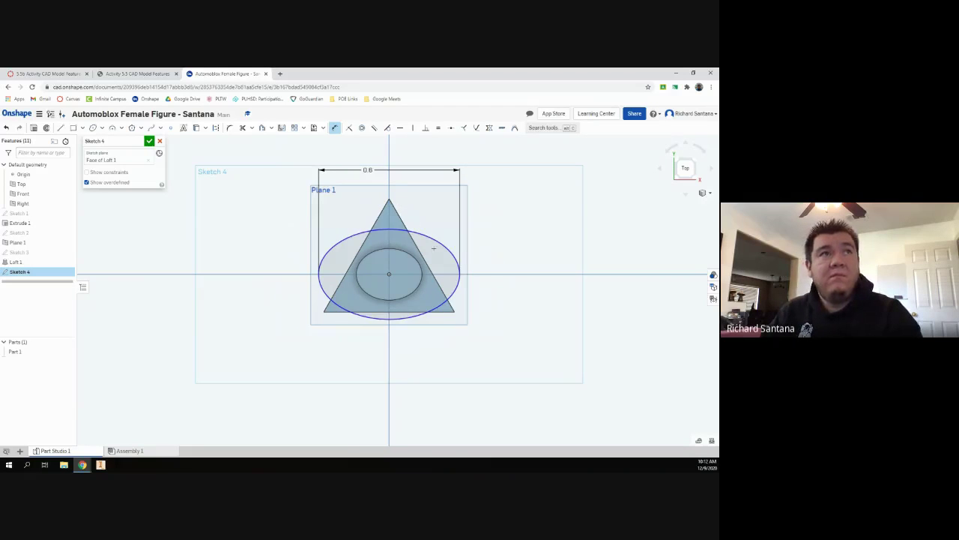
pyautogui.click(433, 248)
pyautogui.click(505, 256)
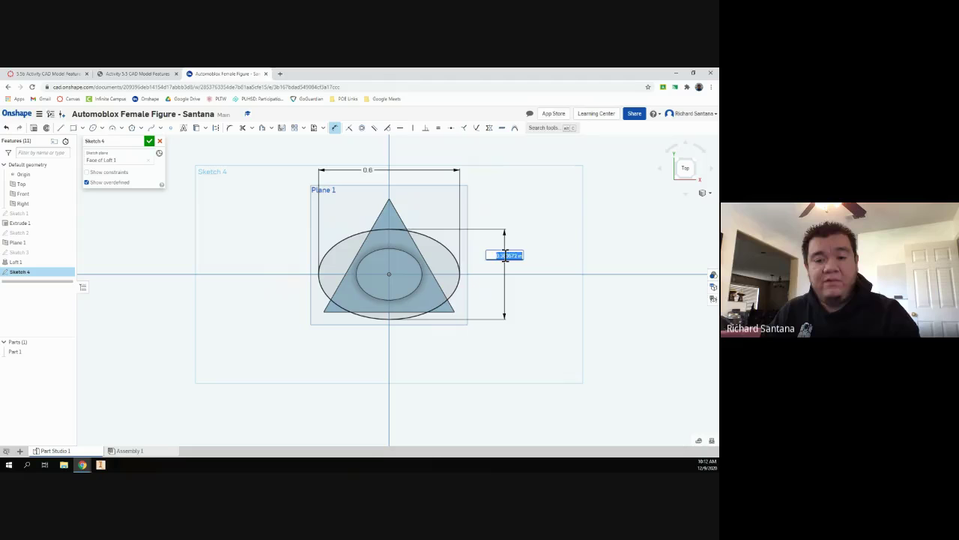
pyautogui.press('BackSpace')
pyautogui.write('0.4')
pyautogui.press('Return')
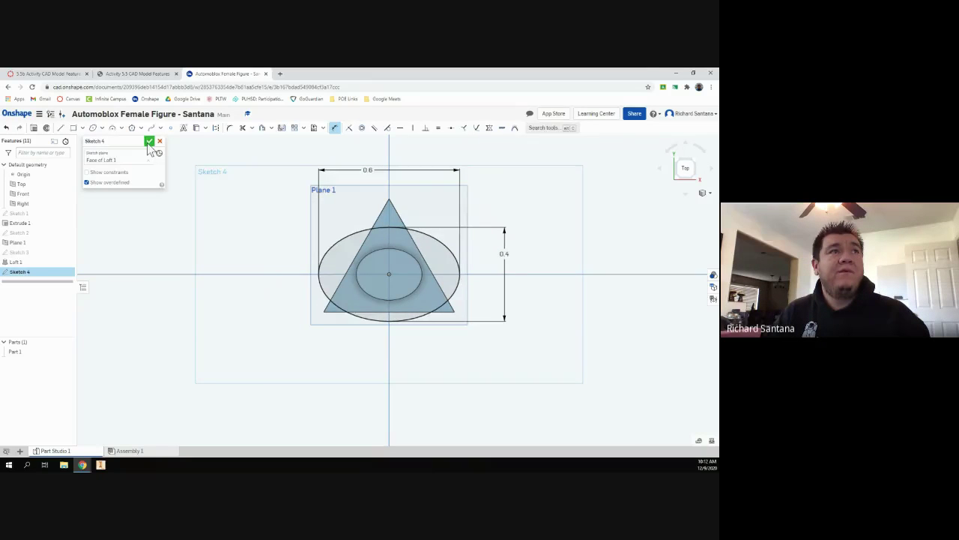
pyautogui.click(149, 141)
pyautogui.hotkey('shift', '7')
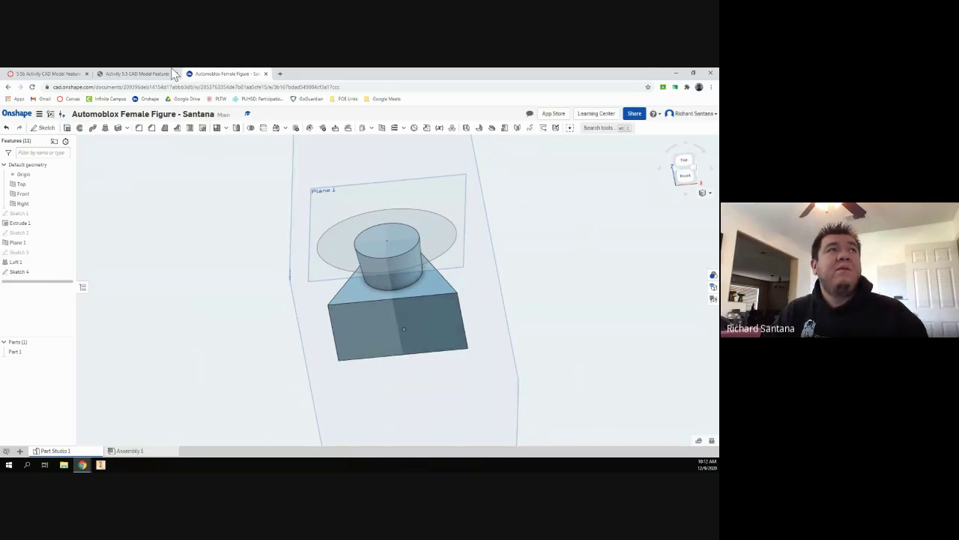
# Bring up the Activity 5.5 PDF to read the loft and shoulder workplane steps
pyautogui.click(132, 73)
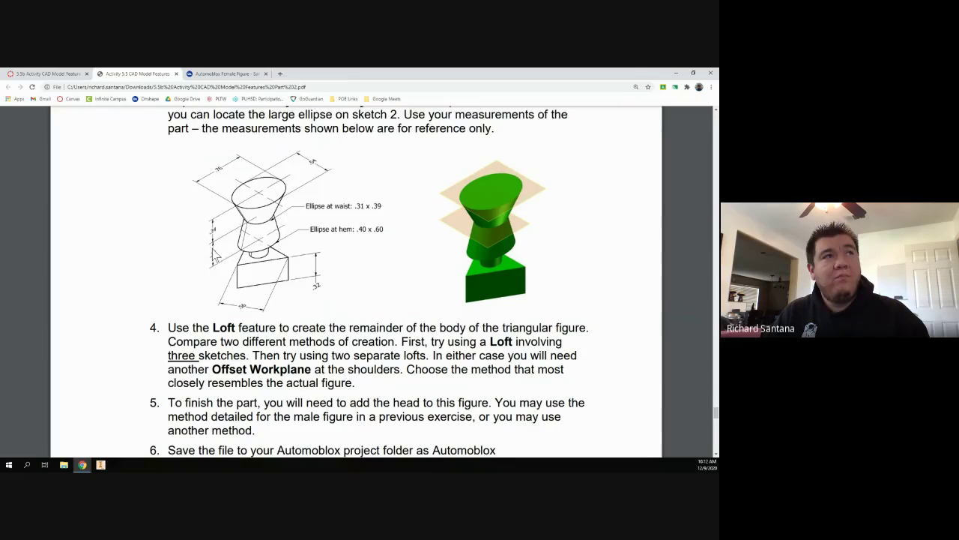
# Start a new plane referenced on the Sketch 4 face, restarting once
pyautogui.click(232, 74)
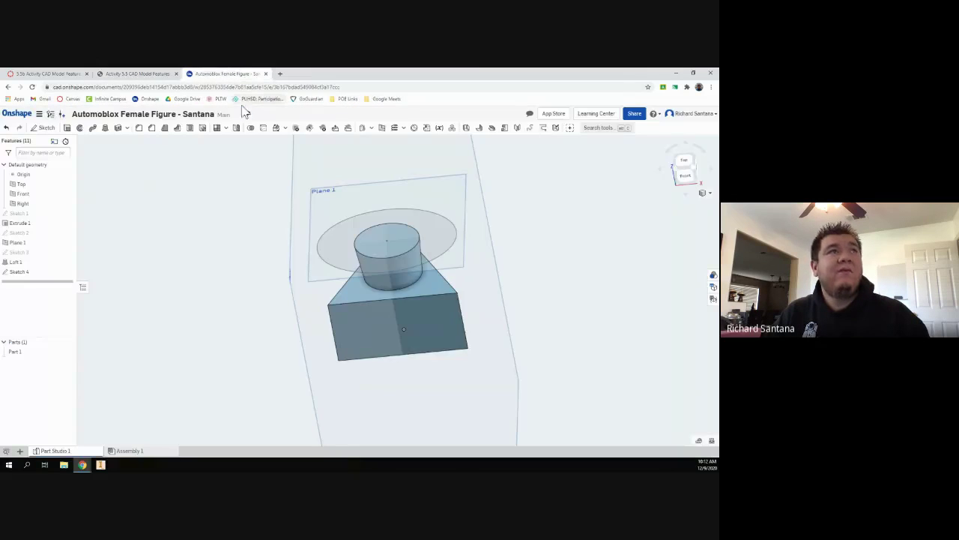
pyautogui.click(381, 129)
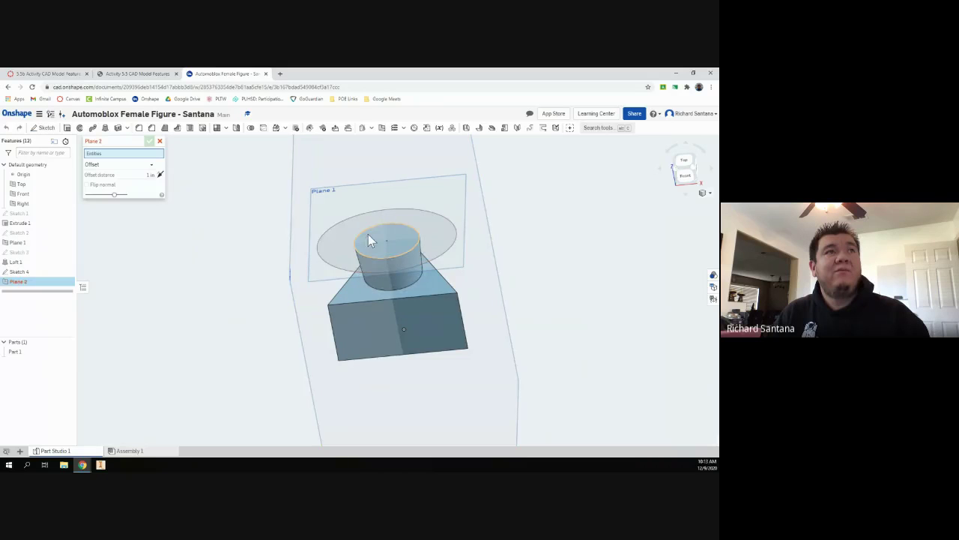
pyautogui.click(338, 241)
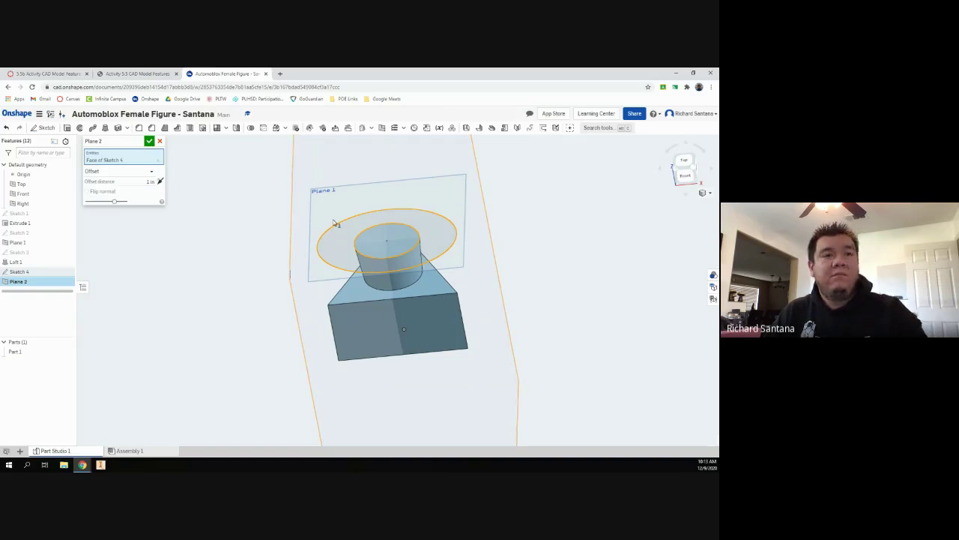
pyautogui.press('Escape')
pyautogui.click(381, 128)
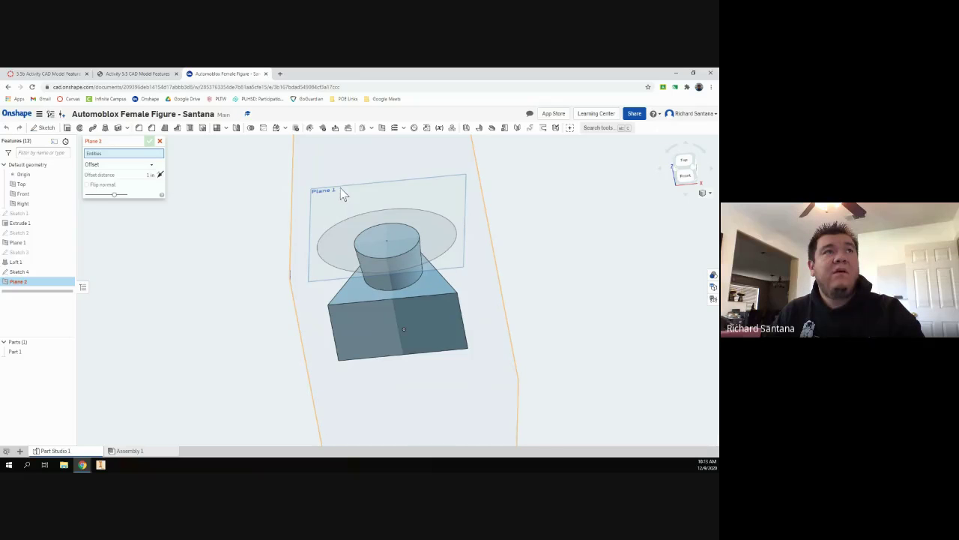
pyautogui.click(341, 228)
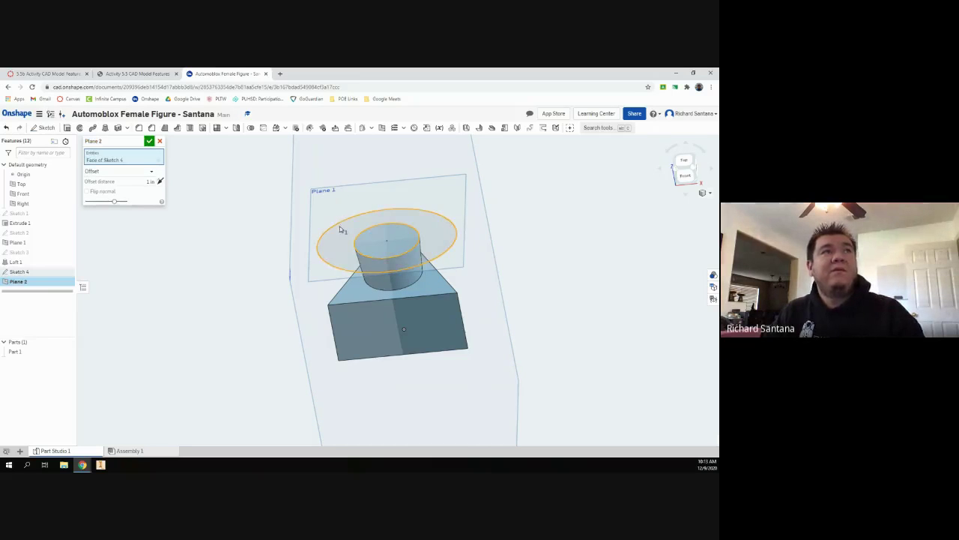
pyautogui.scroll(1, 314, 214)
pyautogui.scroll(-3, 314, 214)
pyautogui.scroll(2, 320, 159)
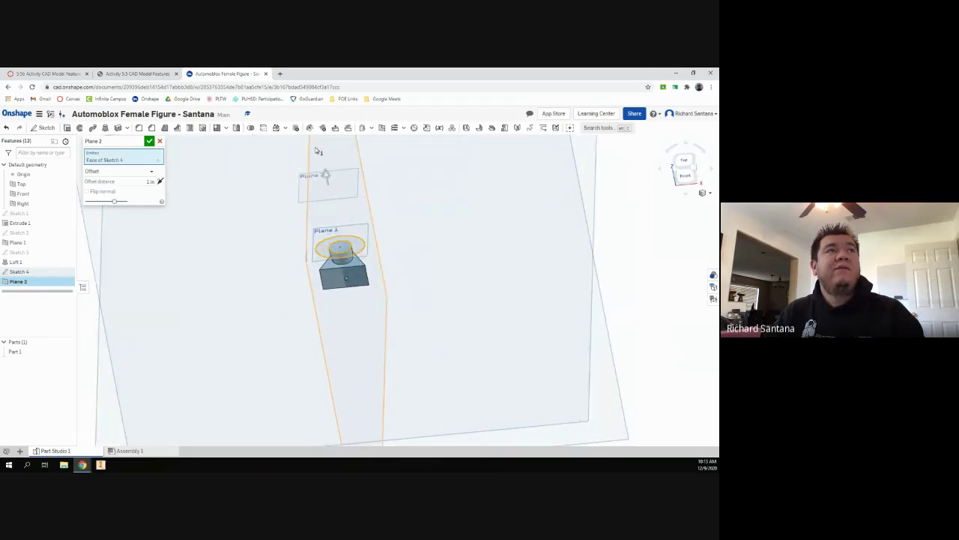
# Set the plane offset distance to 0.36 in and confirm Plane 2
pyautogui.click(149, 183)
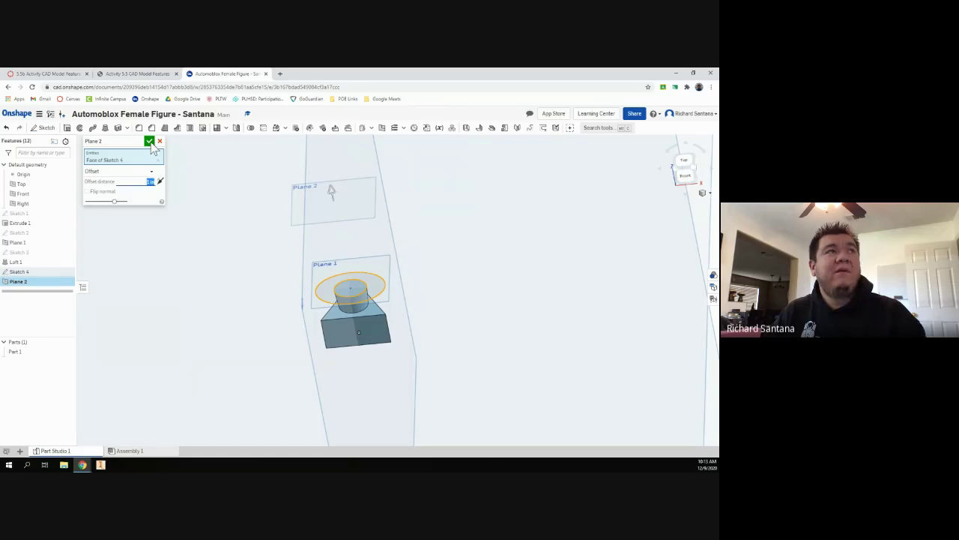
pyautogui.click(144, 74)
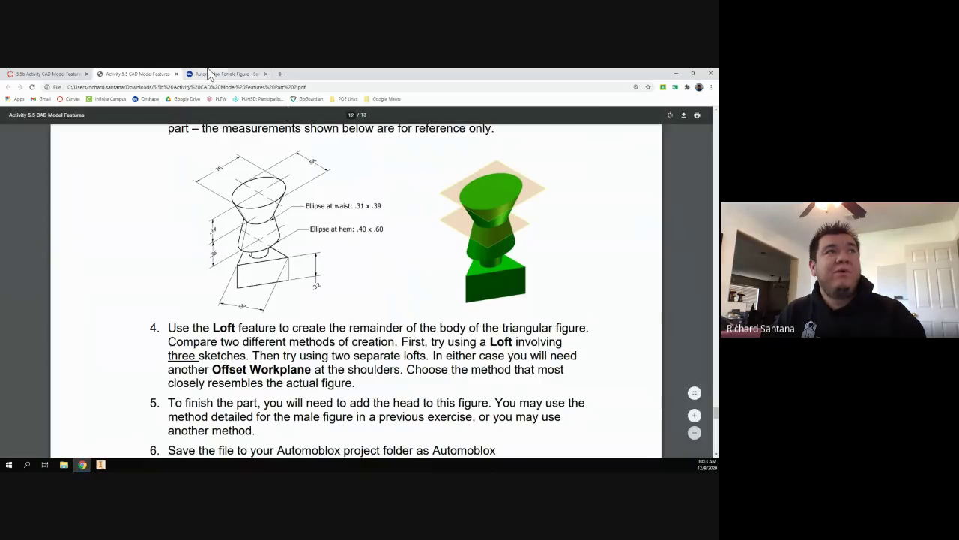
pyautogui.click(210, 74)
pyautogui.write('36')
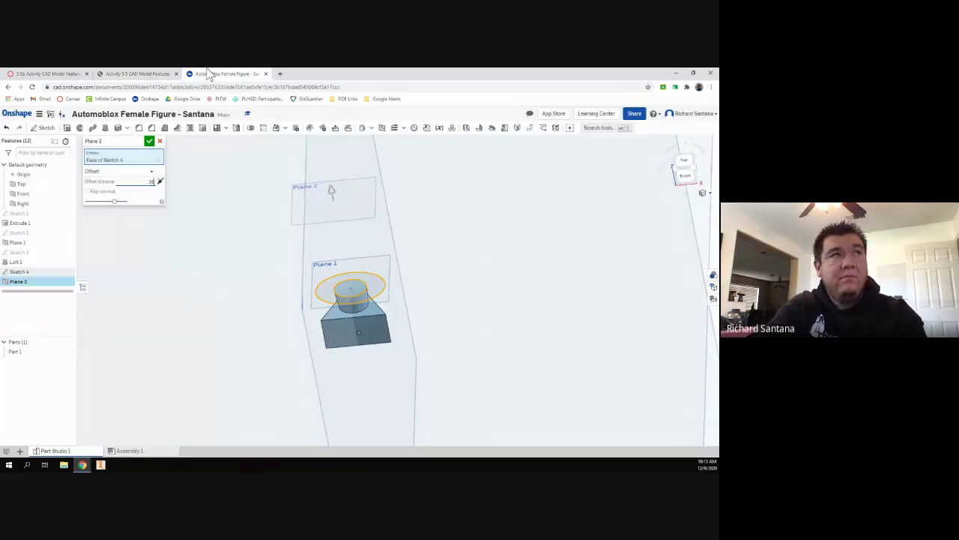
pyautogui.press('Return')
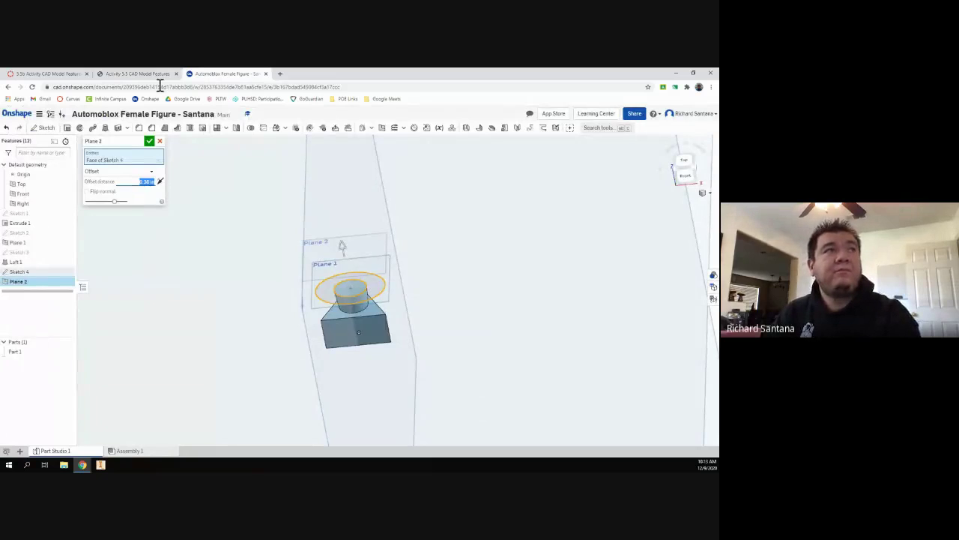
pyautogui.click(149, 141)
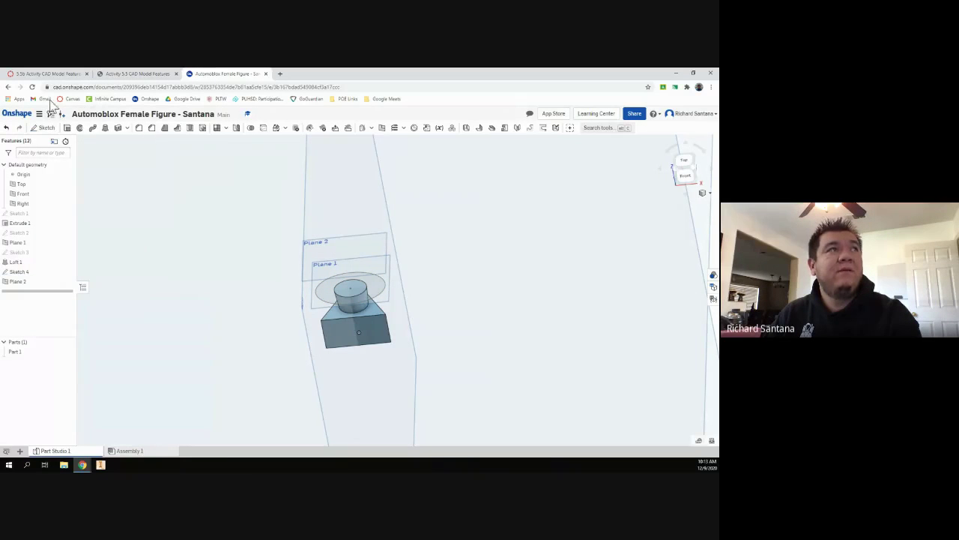
# Start Sketch 5 on Plane 2 and draw a trial ellipse at the origin
pyautogui.click(43, 127)
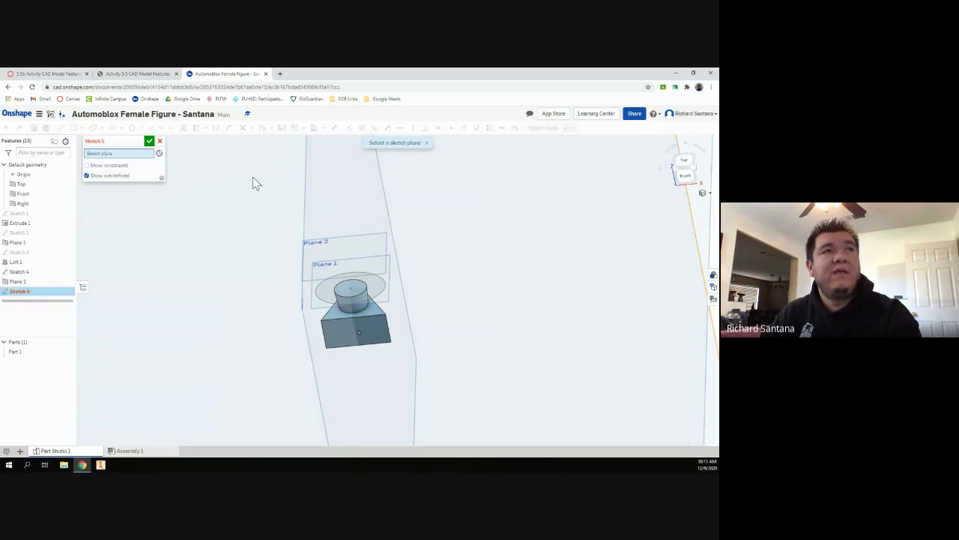
pyautogui.click(388, 240)
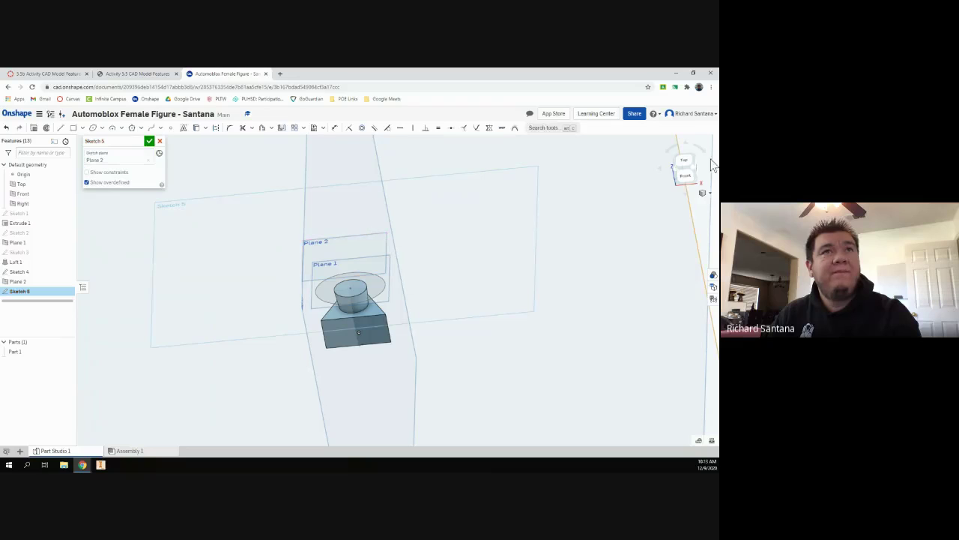
pyautogui.click(684, 161)
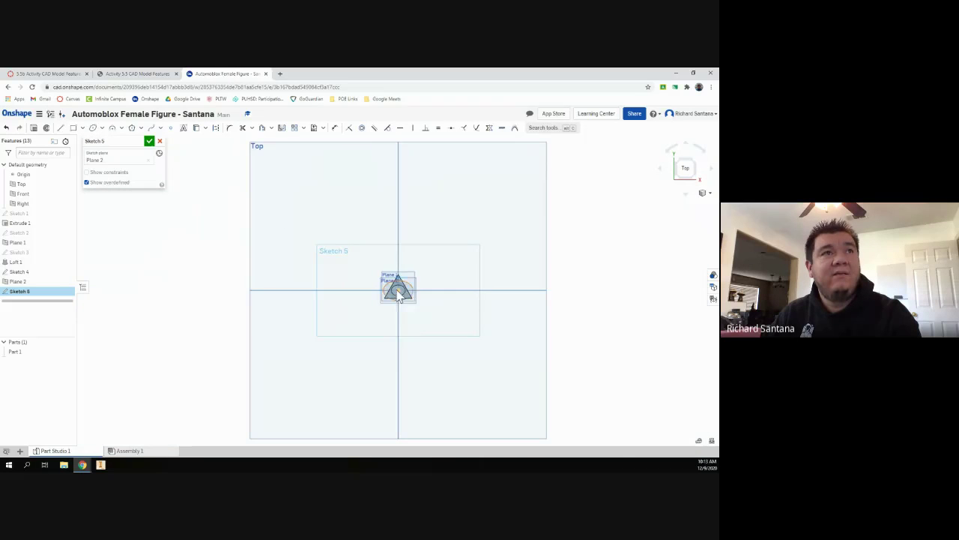
pyautogui.scroll(10, 399, 292)
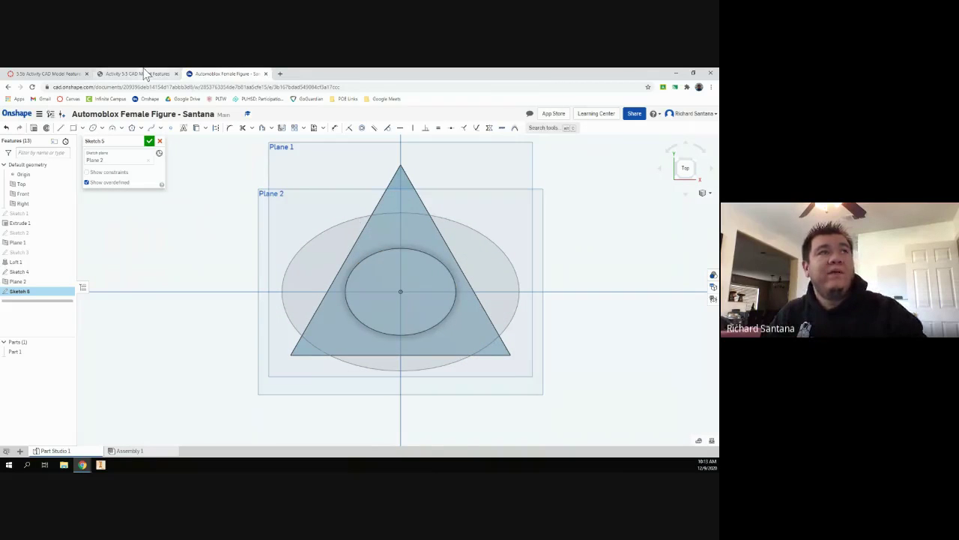
pyautogui.click(142, 73)
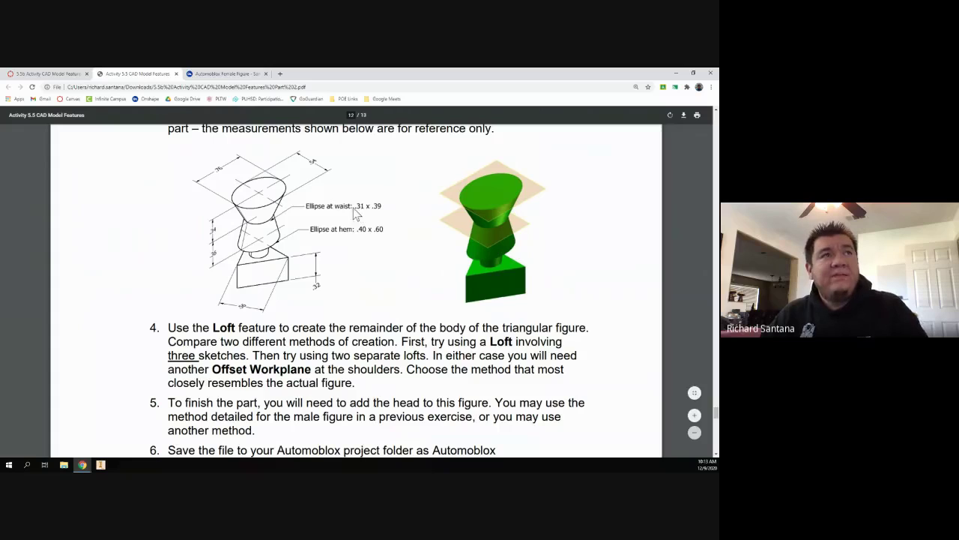
pyautogui.click(236, 74)
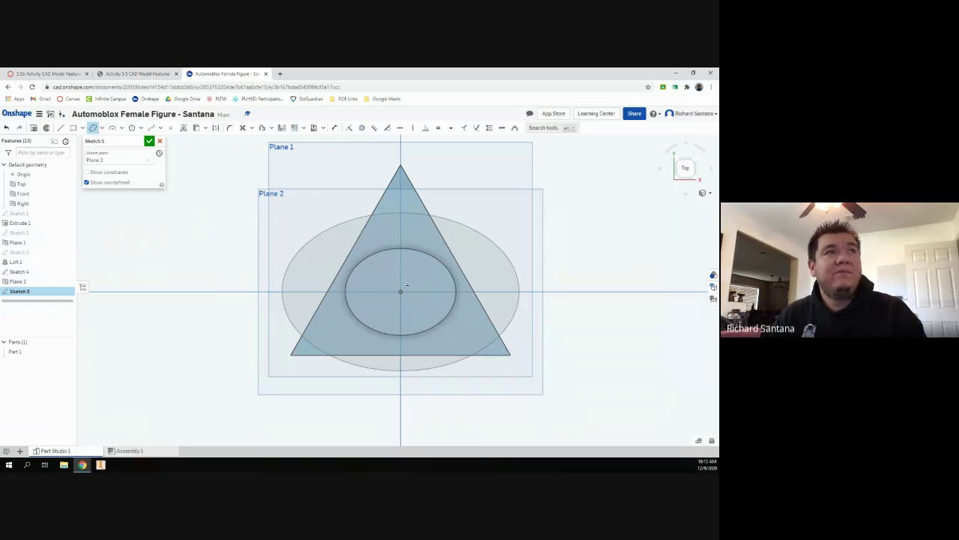
pyautogui.click(400, 291)
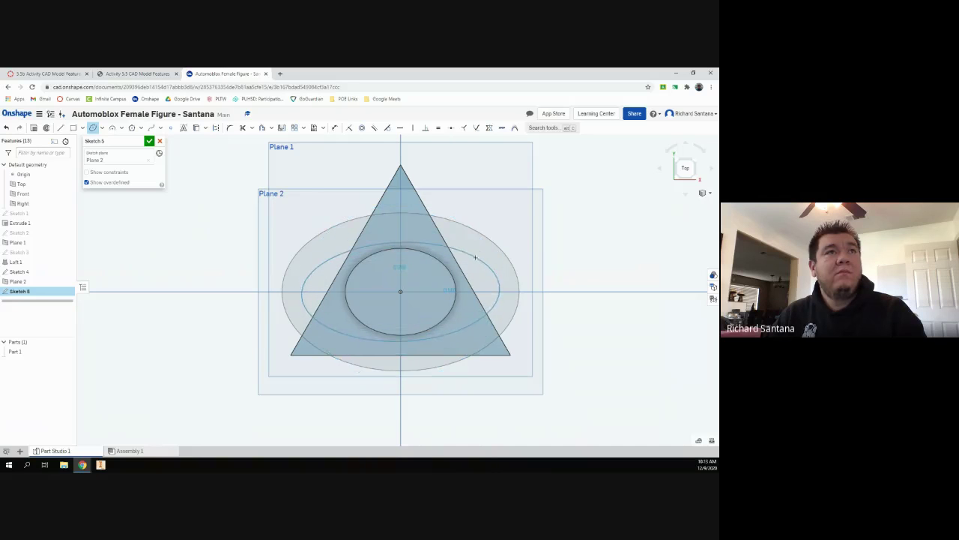
pyautogui.click(353, 248)
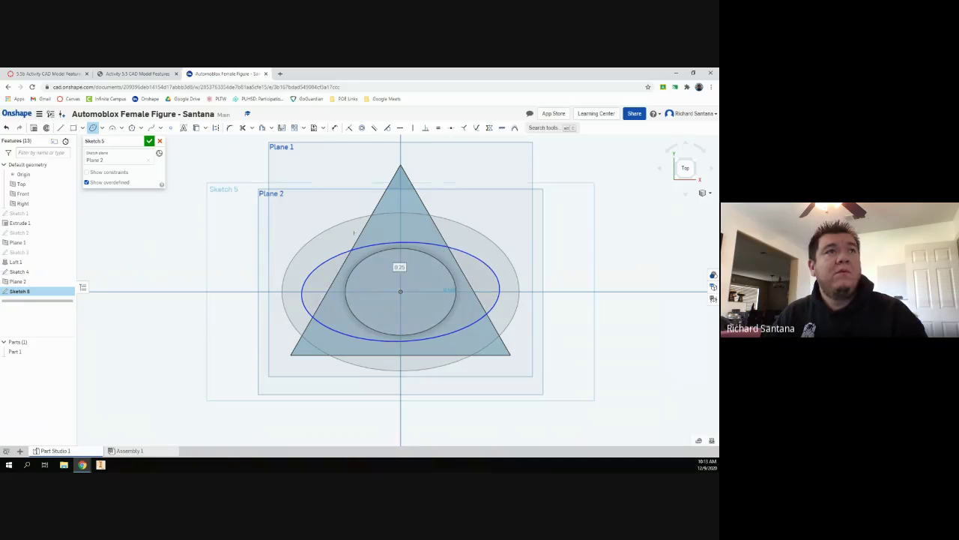
# Delete the trial ellipse and redraw a new origin-centred ellipse
pyautogui.click(335, 128)
pyautogui.click(465, 252)
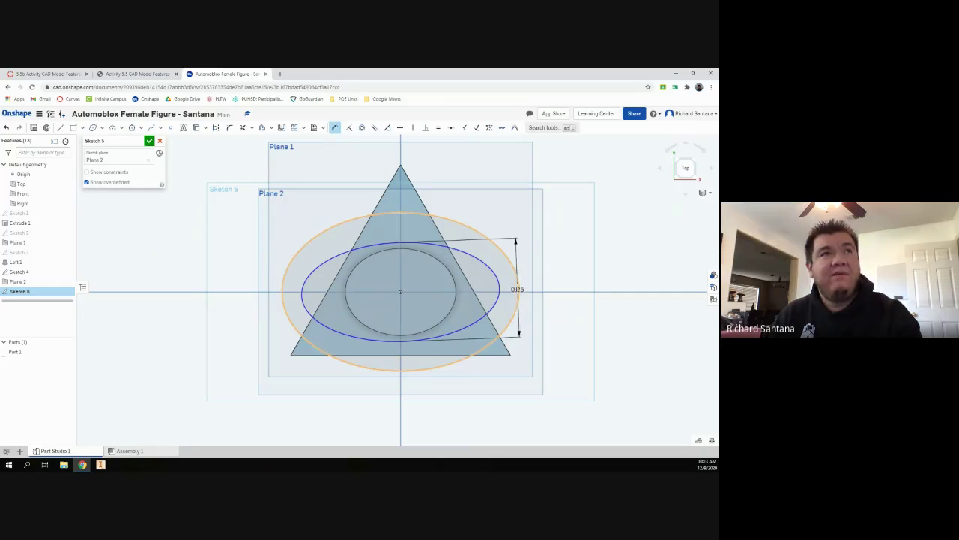
pyautogui.press('Escape')
pyautogui.click(456, 254)
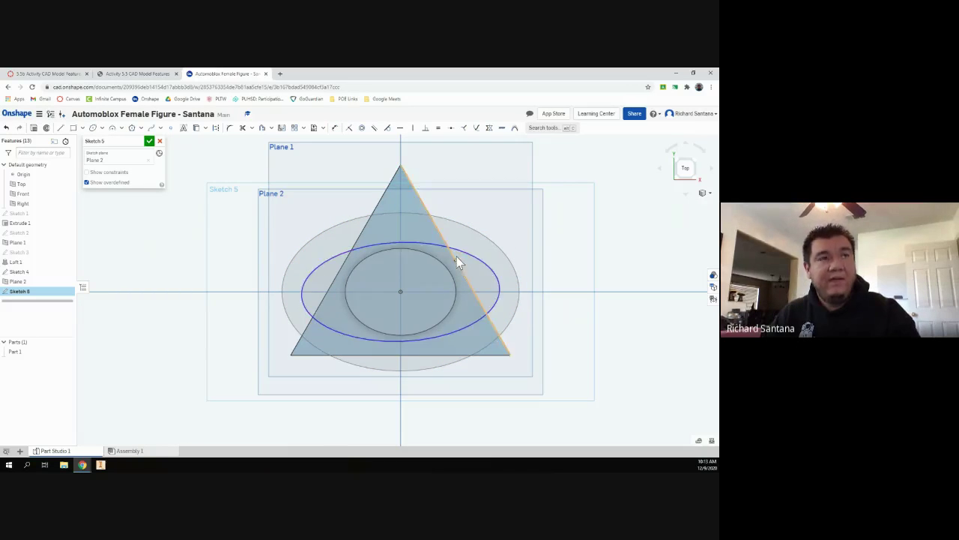
pyautogui.press('Delete')
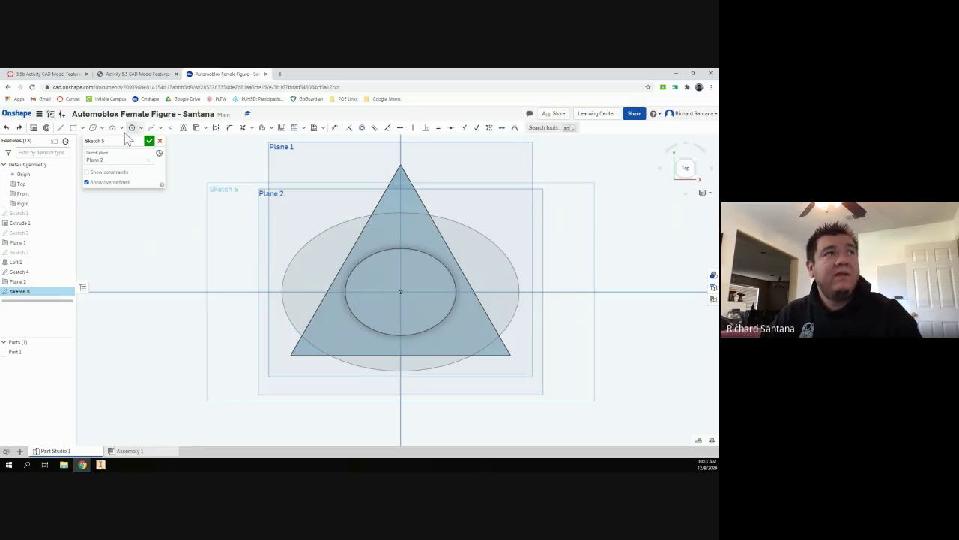
pyautogui.click(92, 127)
pyautogui.click(401, 291)
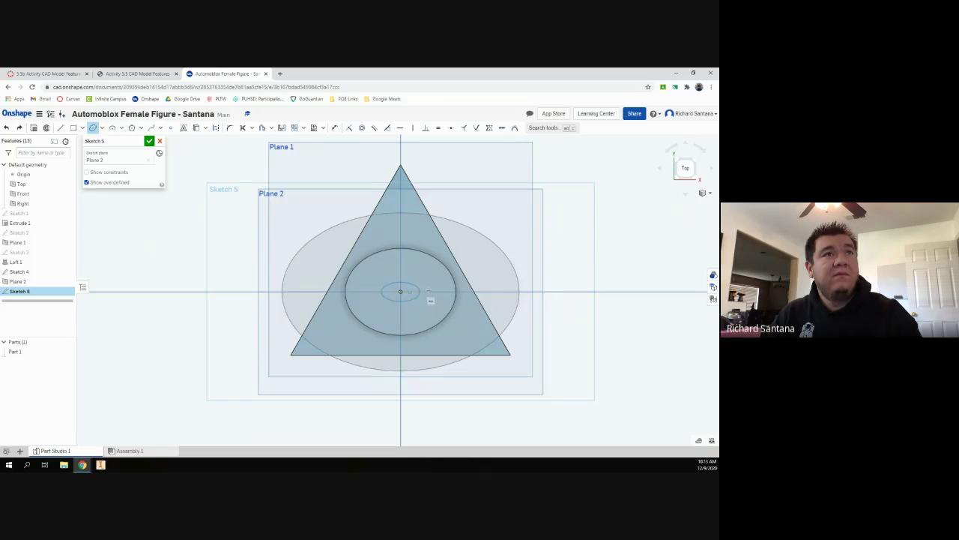
pyautogui.click(494, 291)
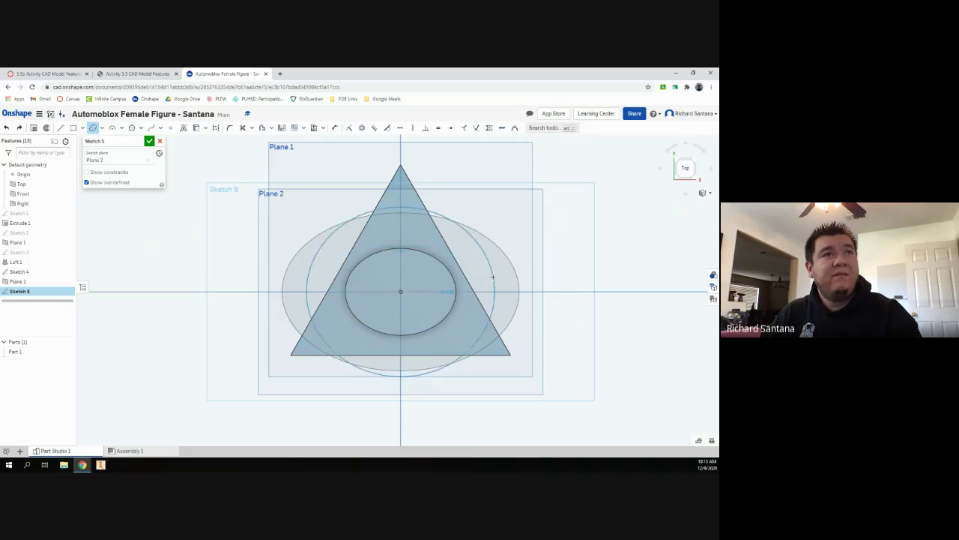
pyautogui.click(491, 278)
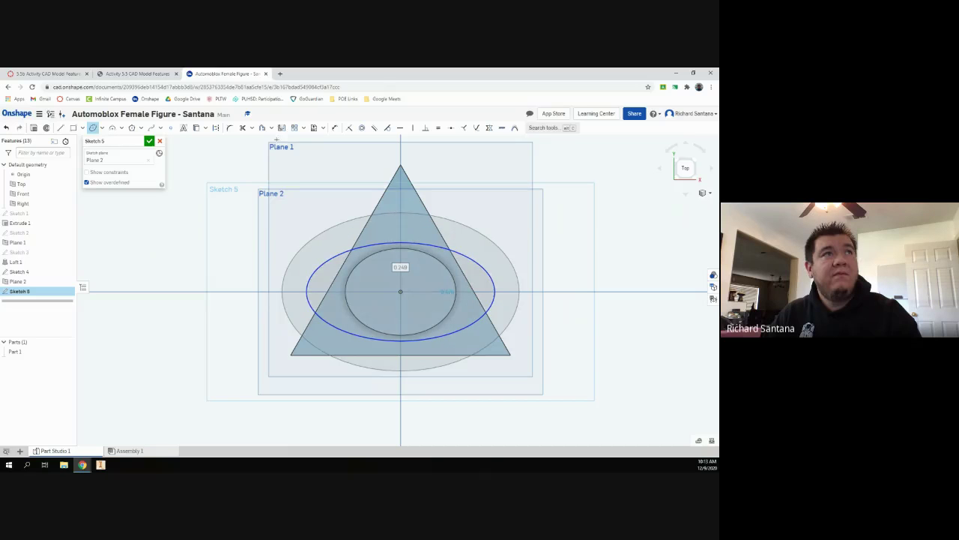
# Dimension the ellipse 0.31 tall and 0.39 wide
pyautogui.click(334, 127)
pyautogui.click(465, 256)
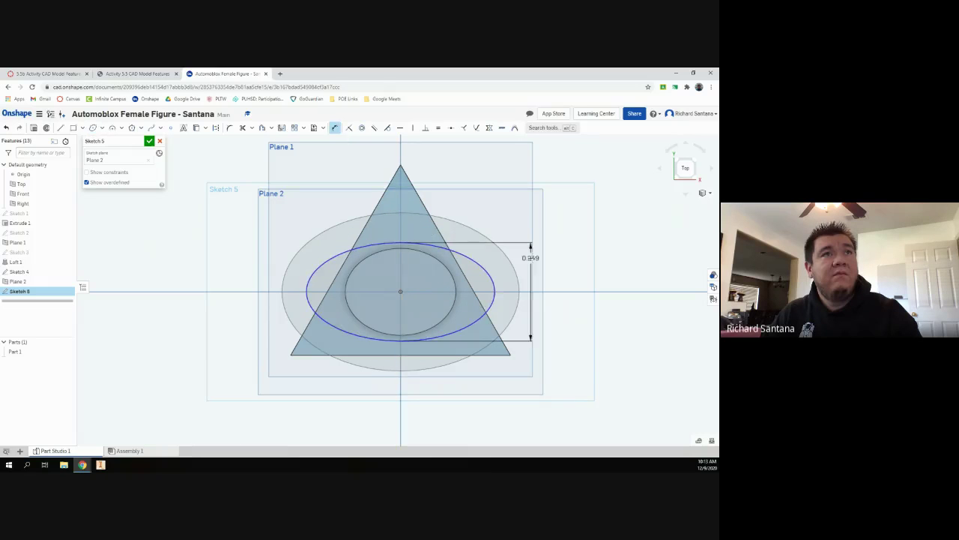
pyautogui.click(558, 277)
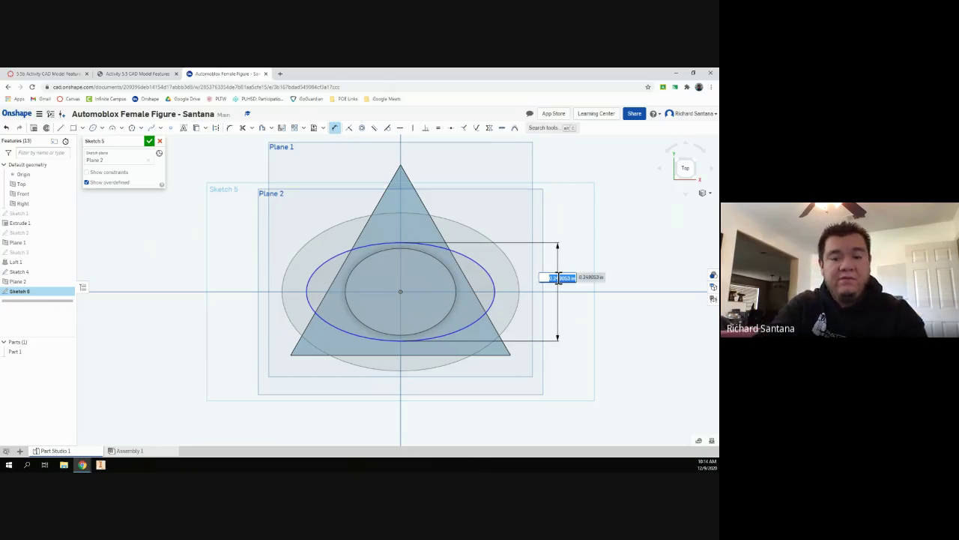
pyautogui.press('BackSpace')
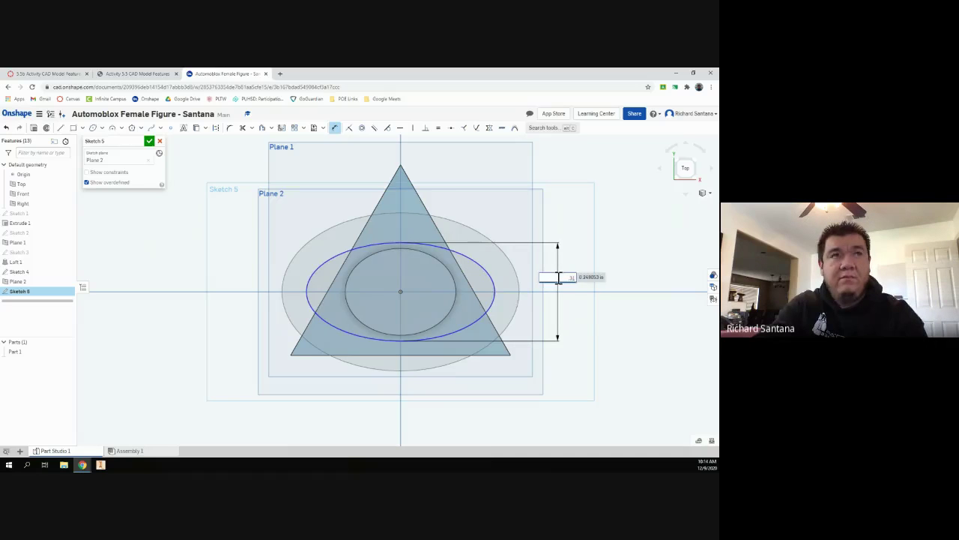
pyautogui.write('.31')
pyautogui.press('Return')
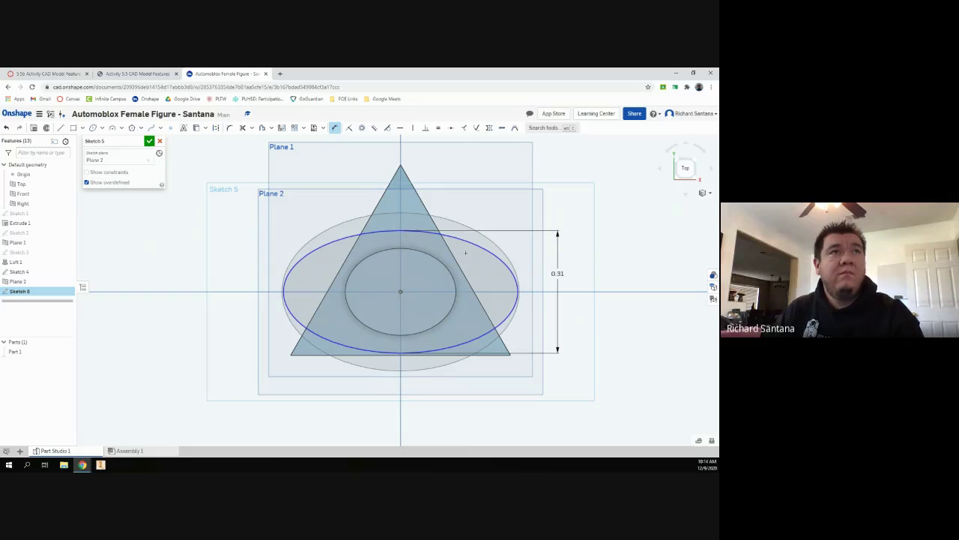
pyautogui.click(445, 234)
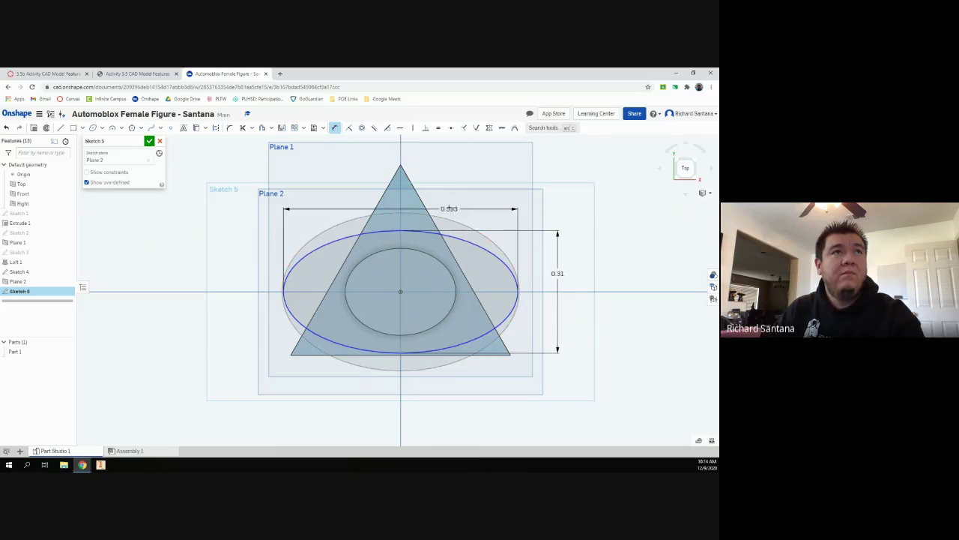
pyautogui.click(450, 205)
pyautogui.press('BackSpace')
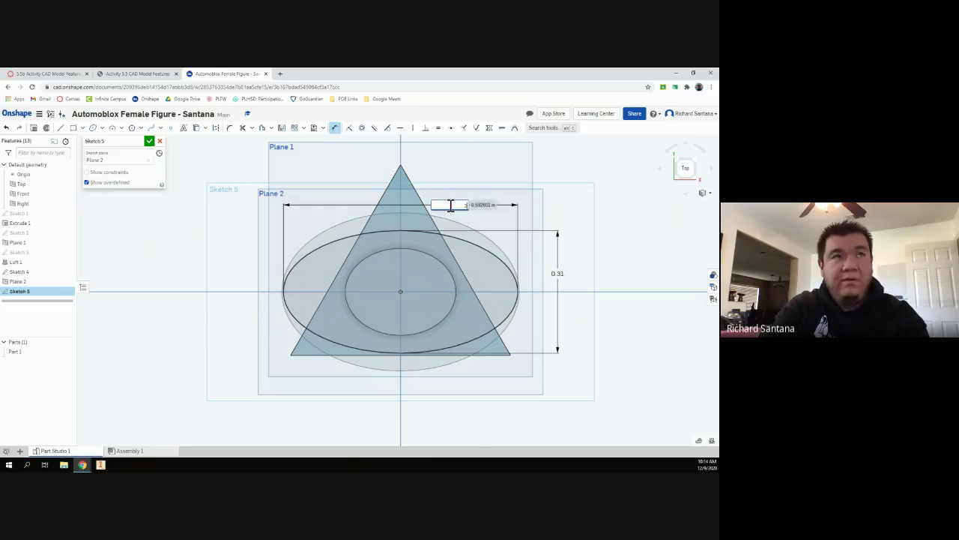
pyautogui.write('.39')
pyautogui.press('Return')
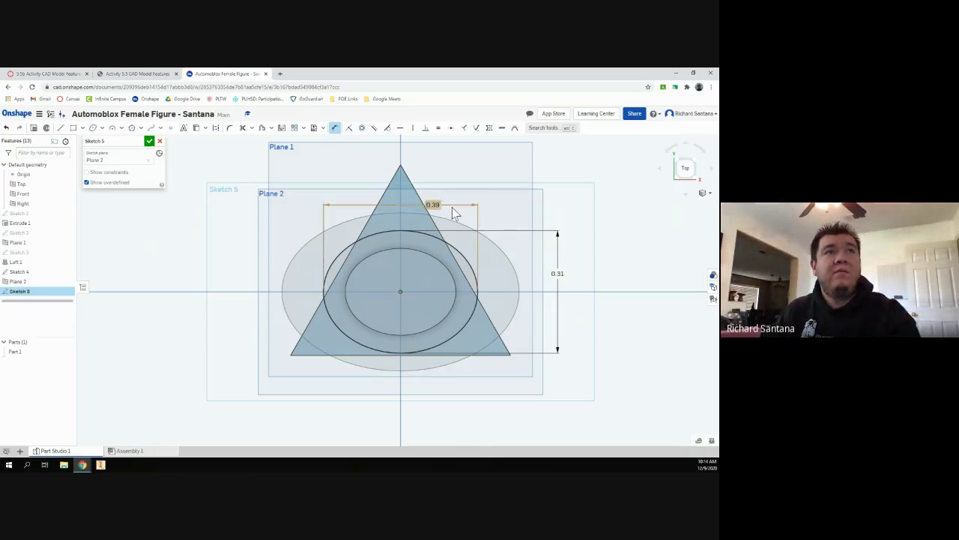
pyautogui.hotkey('shift', '7')
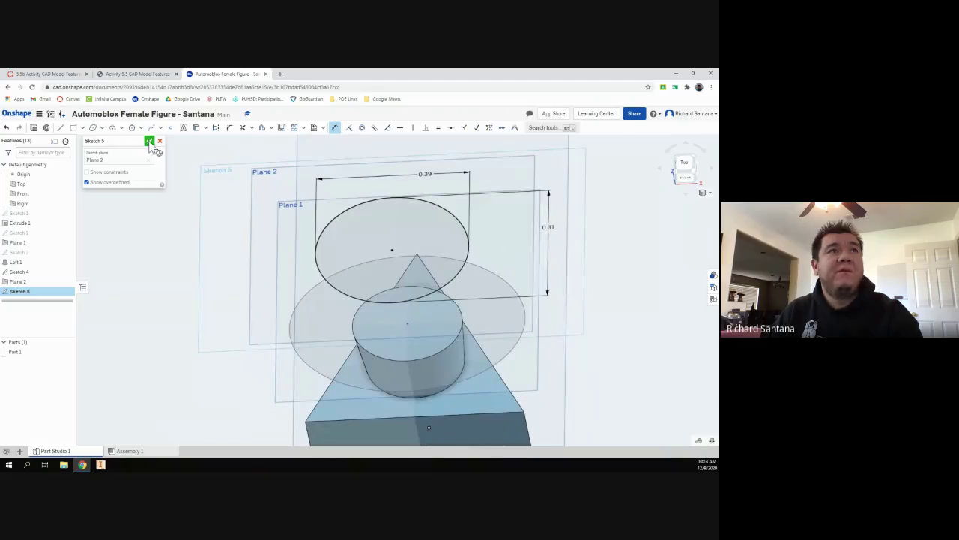
# Accept Sketch 5, then try a loft between the waist and skirt ellipses and cancel it
pyautogui.click(149, 141)
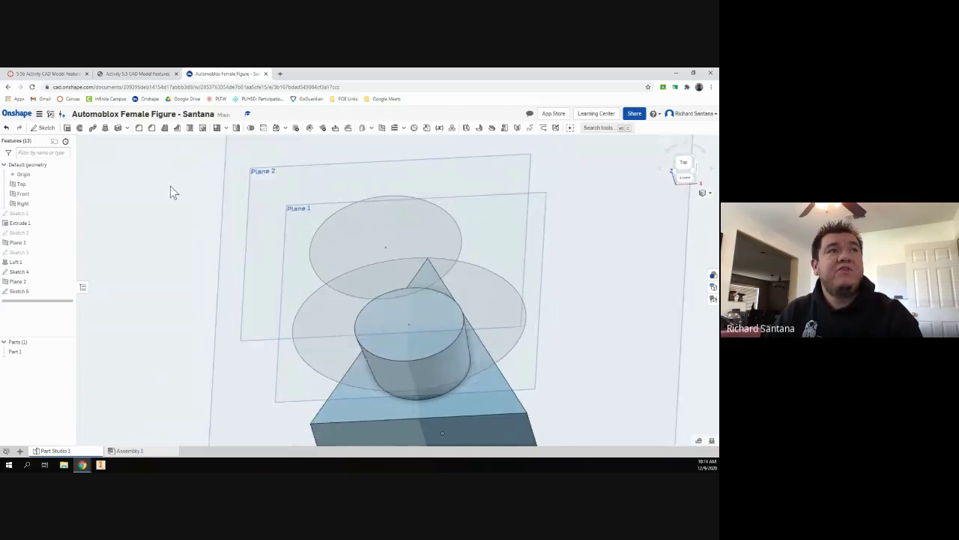
pyautogui.click(103, 129)
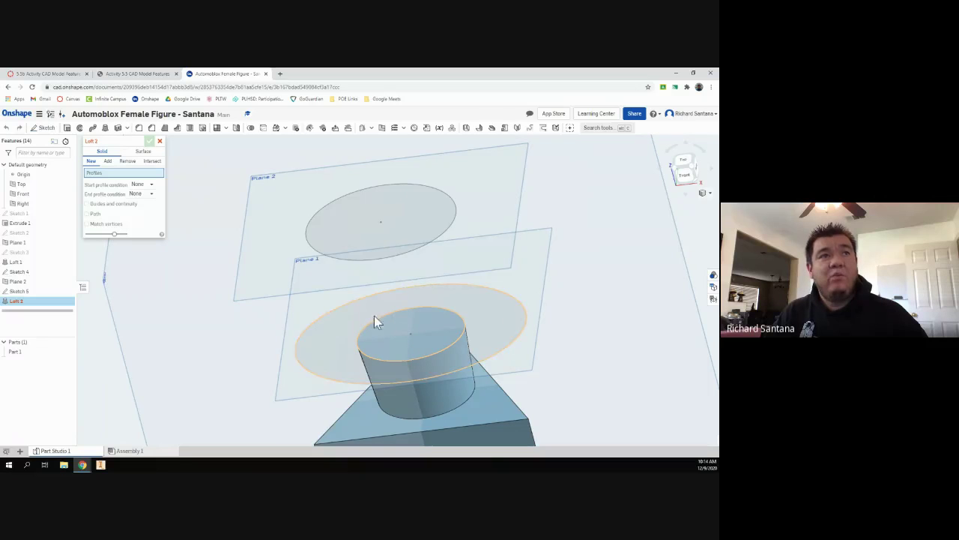
pyautogui.click(310, 242)
pyautogui.click(305, 371)
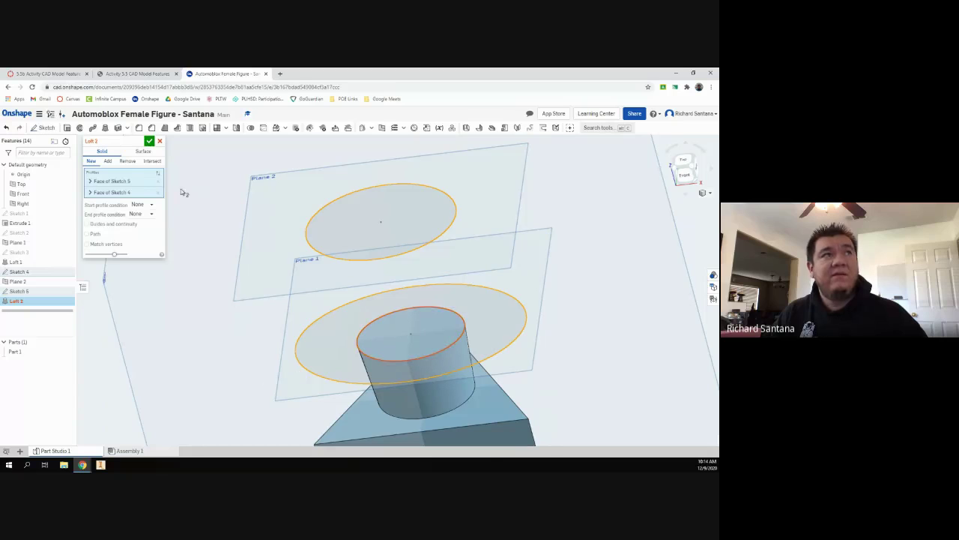
pyautogui.click(160, 141)
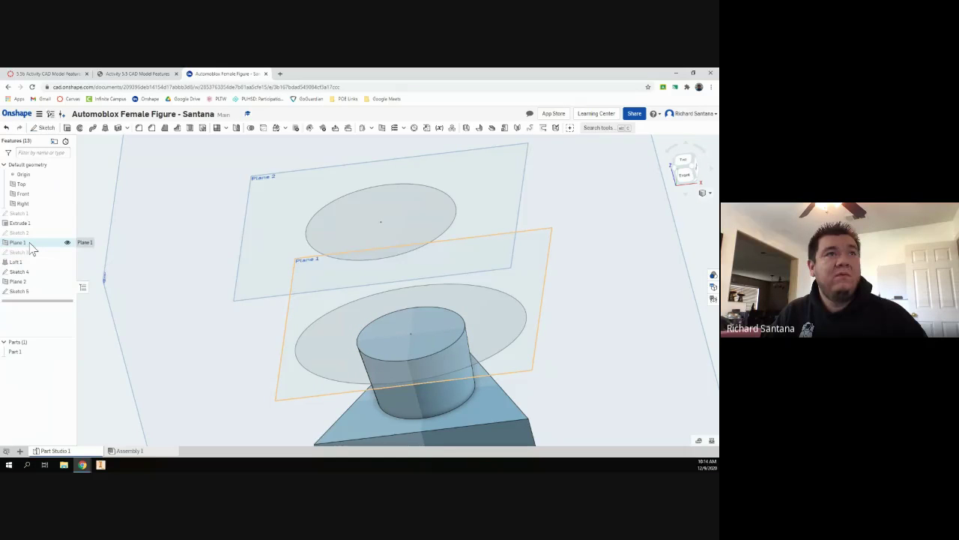
# Delete Plane 2 together with its Sketch 5 waist ellipse
pyautogui.click(68, 203)
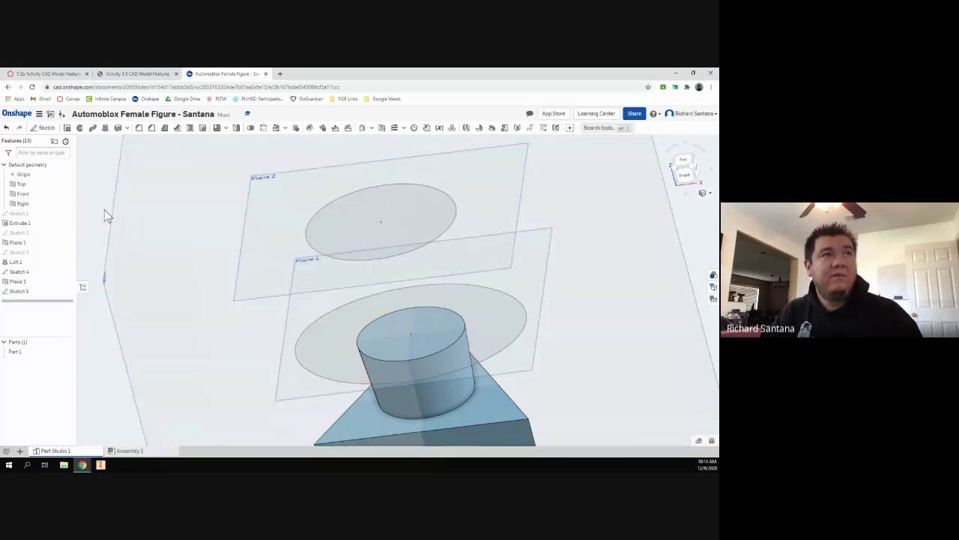
pyautogui.click(104, 209)
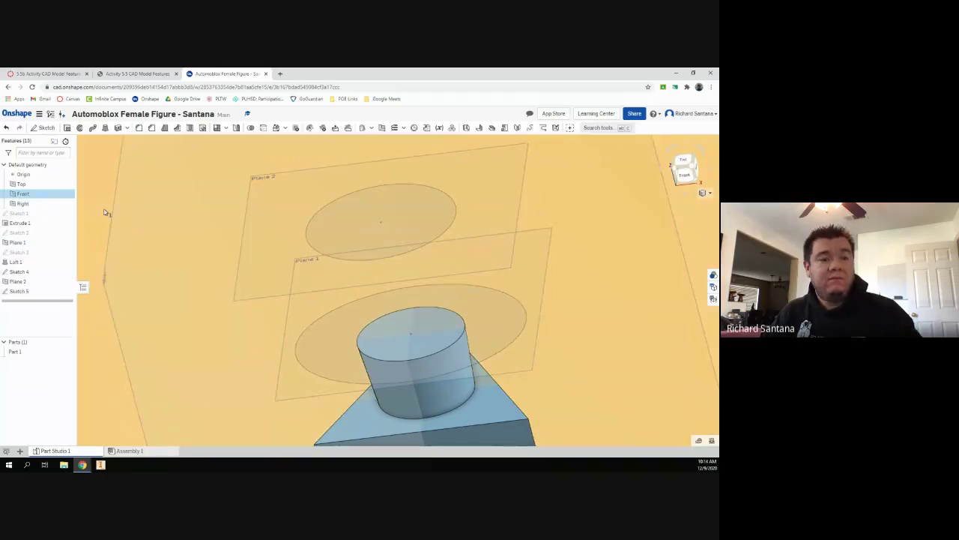
pyautogui.click(147, 206)
pyautogui.hotkey('ctrl', 'z')
pyautogui.hotkey('ctrl', 'z')
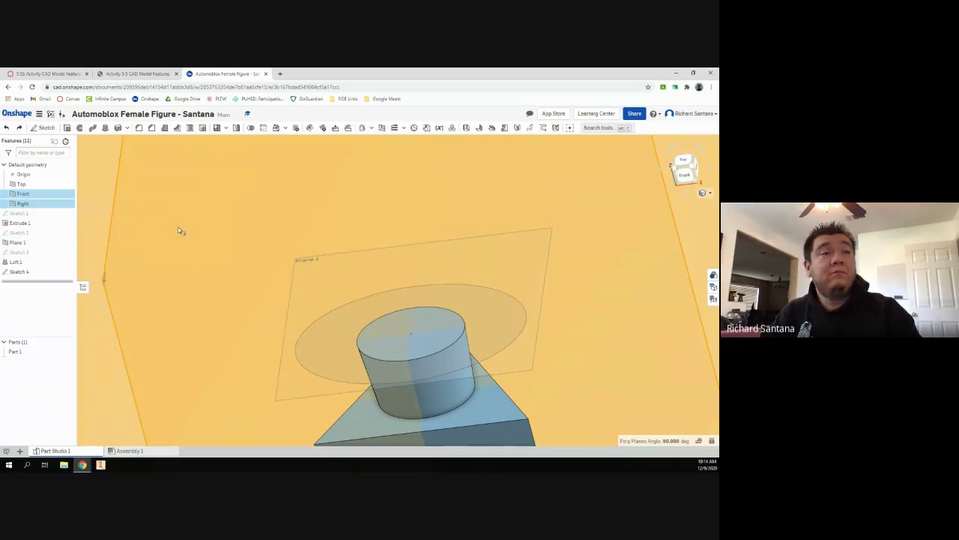
# Delete the lower Sketch 4 ellipse, then undo to bring it back
pyautogui.moveTo(279, 237); pyautogui.dragTo(460, 247, button='right')
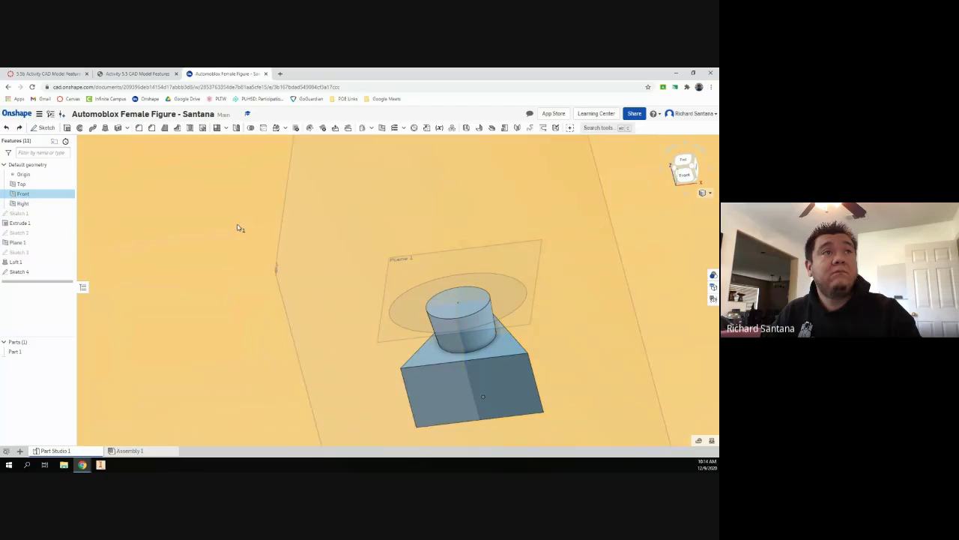
pyautogui.press('Escape')
pyautogui.moveTo(366, 243); pyautogui.dragTo(478, 248, button='right')
pyautogui.scroll(2, 480, 248)
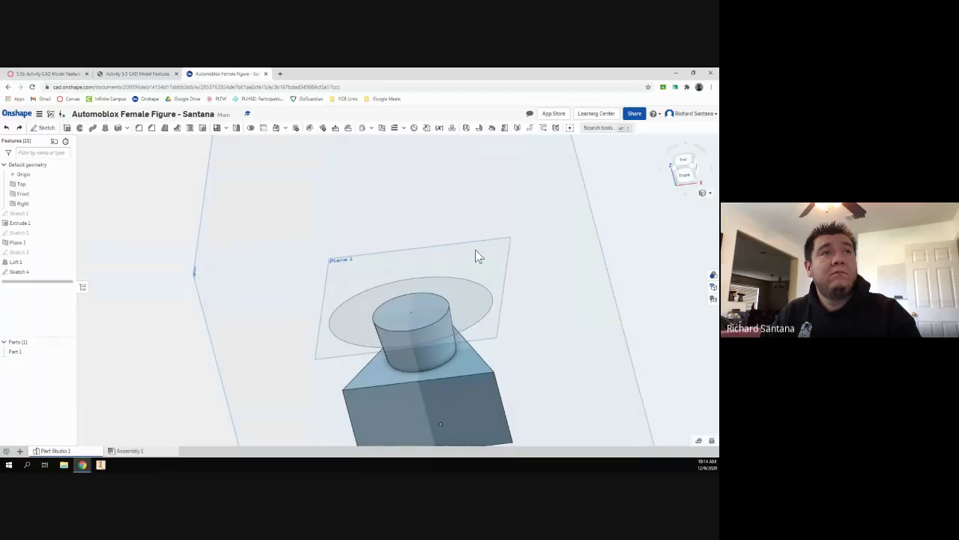
pyautogui.hotkey('ctrl', 'z')
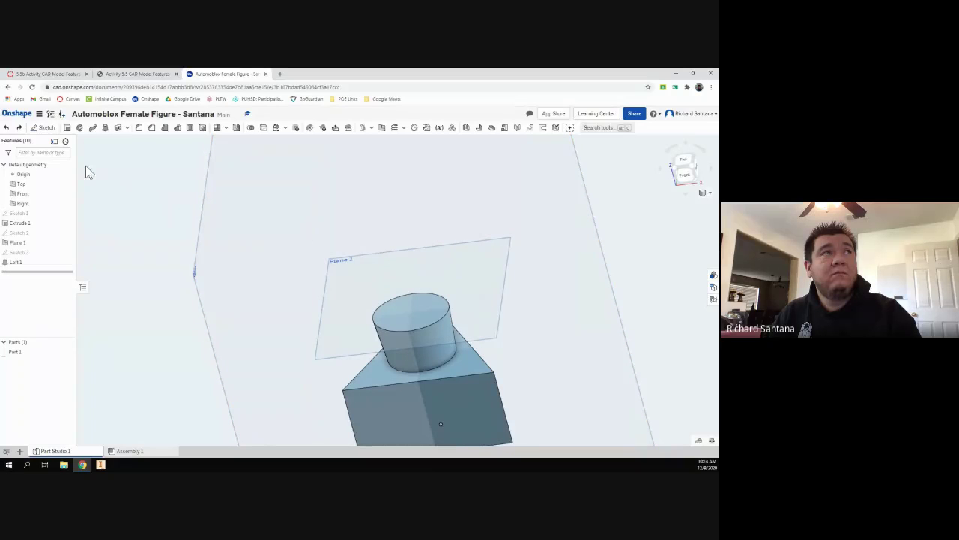
pyautogui.click(19, 128)
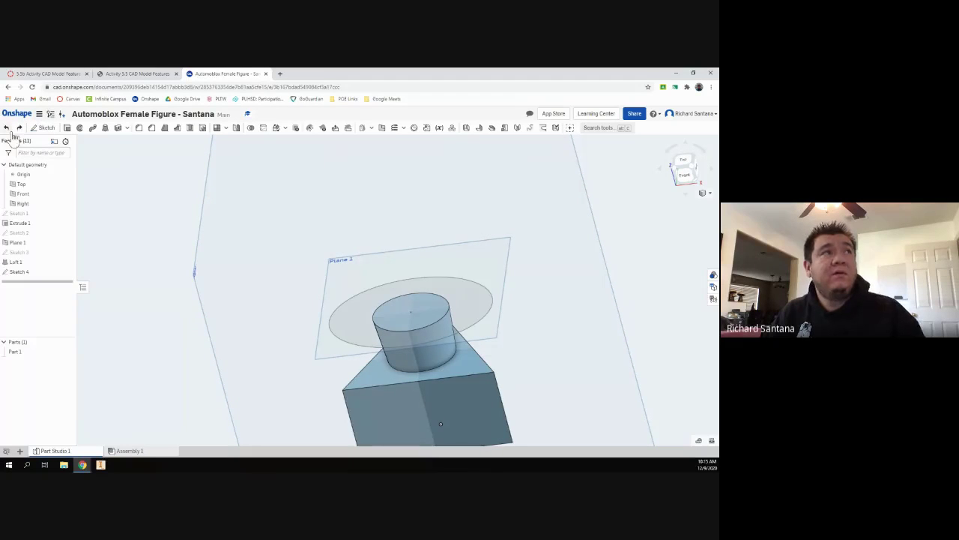
# Create a new Plane 2 based on Plane 1 with a 0.36 in offset, checking the PDF instructions
pyautogui.click(381, 129)
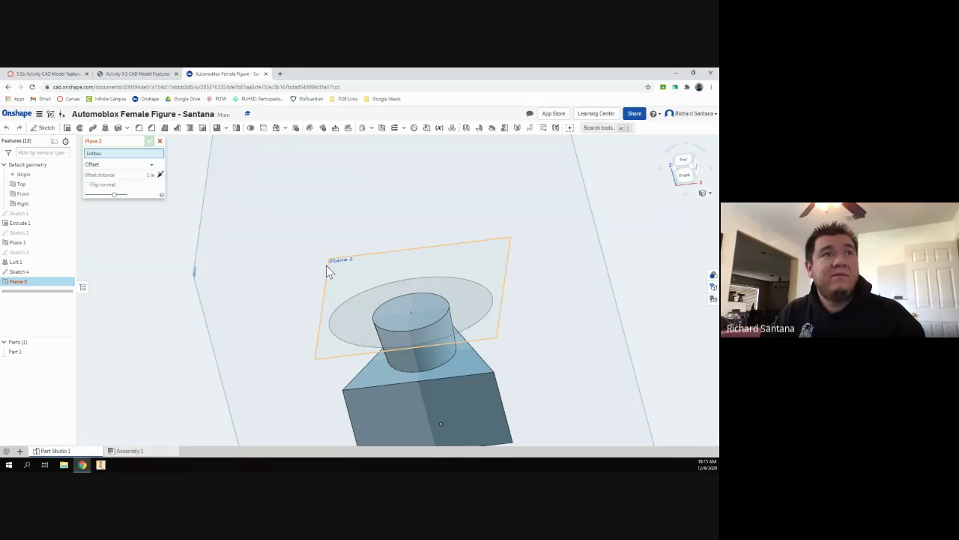
pyautogui.click(326, 265)
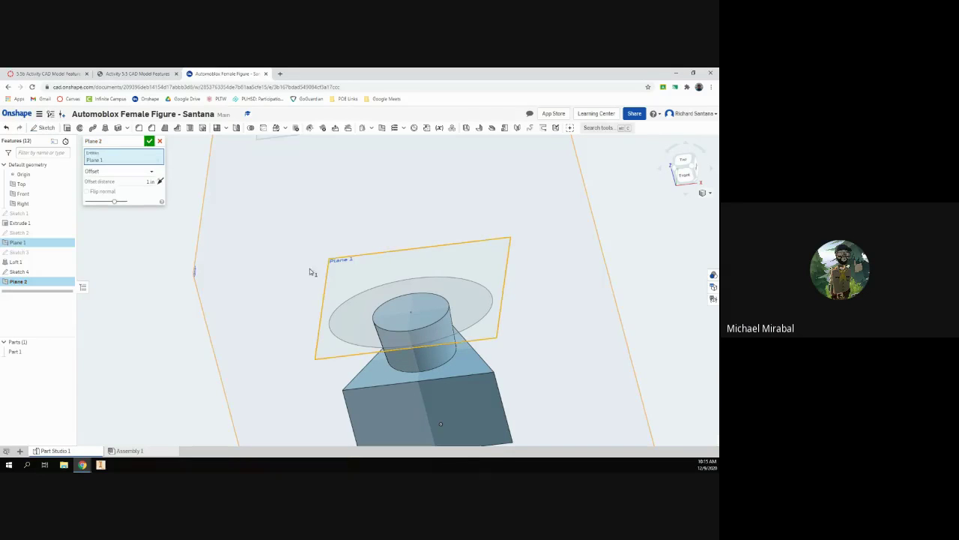
pyautogui.scroll(-4, 334, 274)
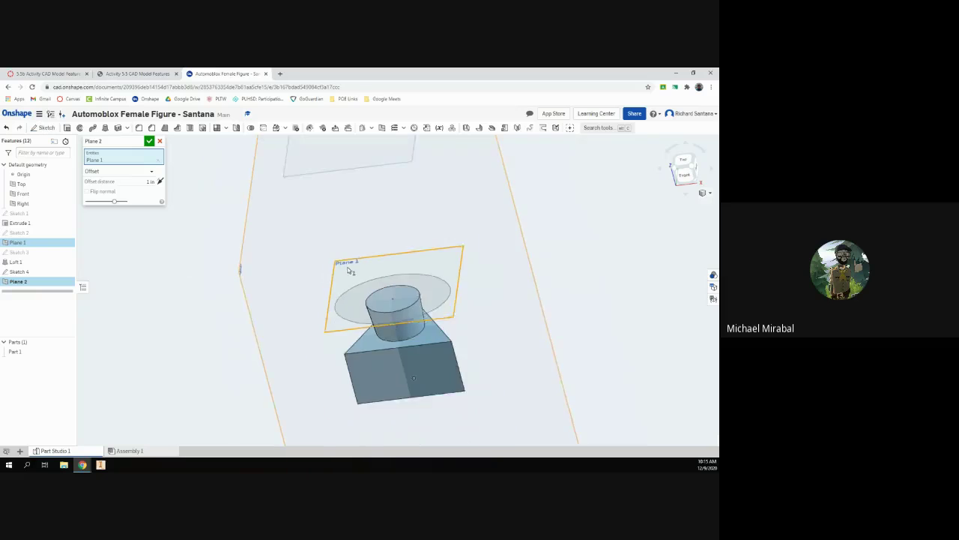
pyautogui.click(137, 73)
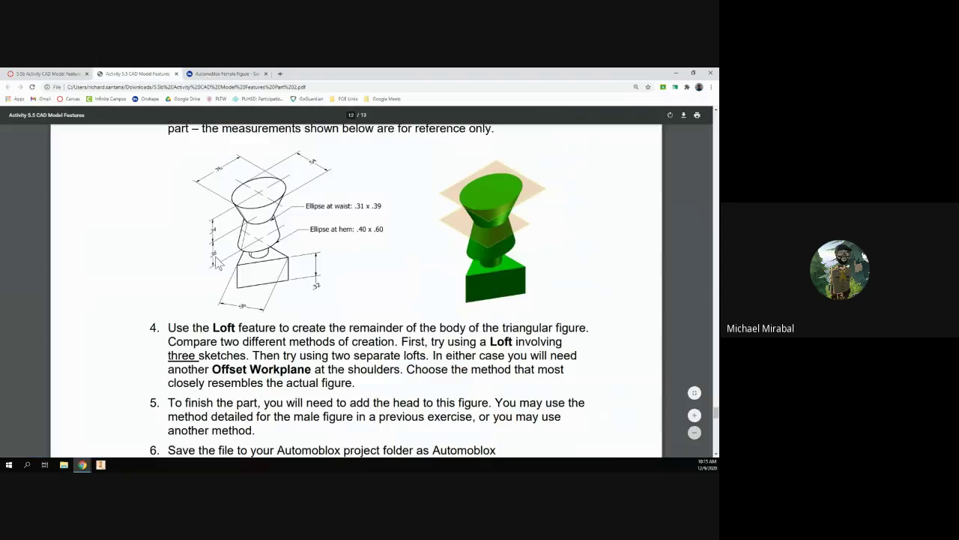
pyautogui.click(230, 75)
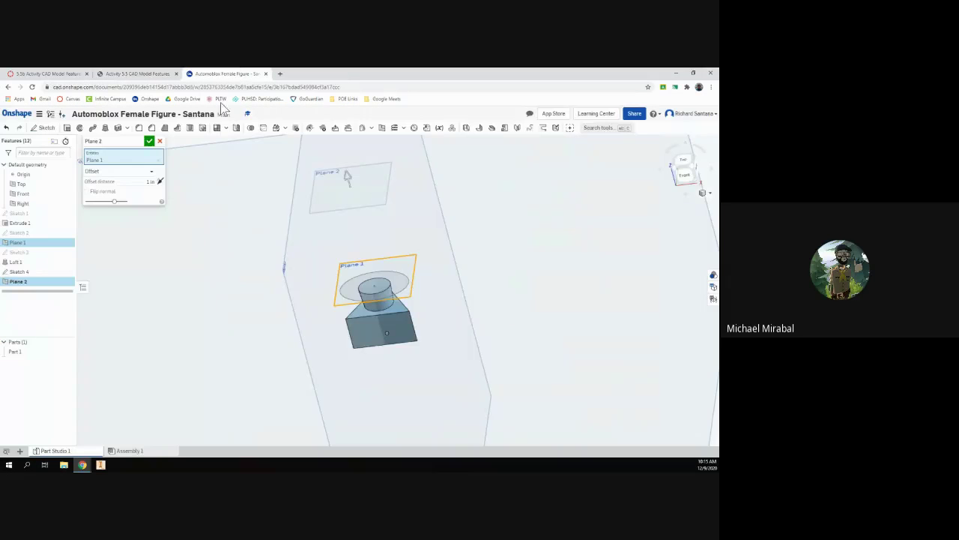
pyautogui.click(146, 185)
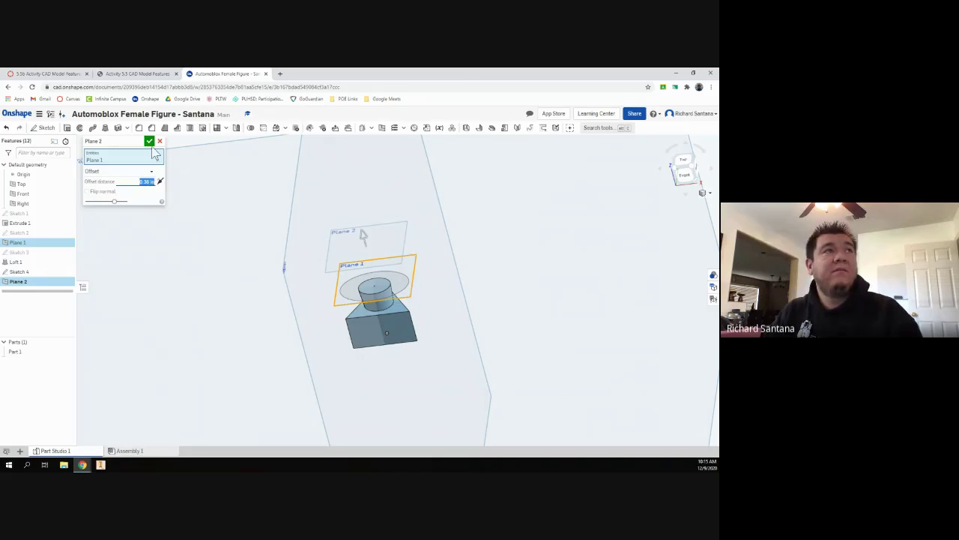
pyautogui.press('Return')
pyautogui.scroll(2, 224, 194)
pyautogui.scroll(4, 540, 335)
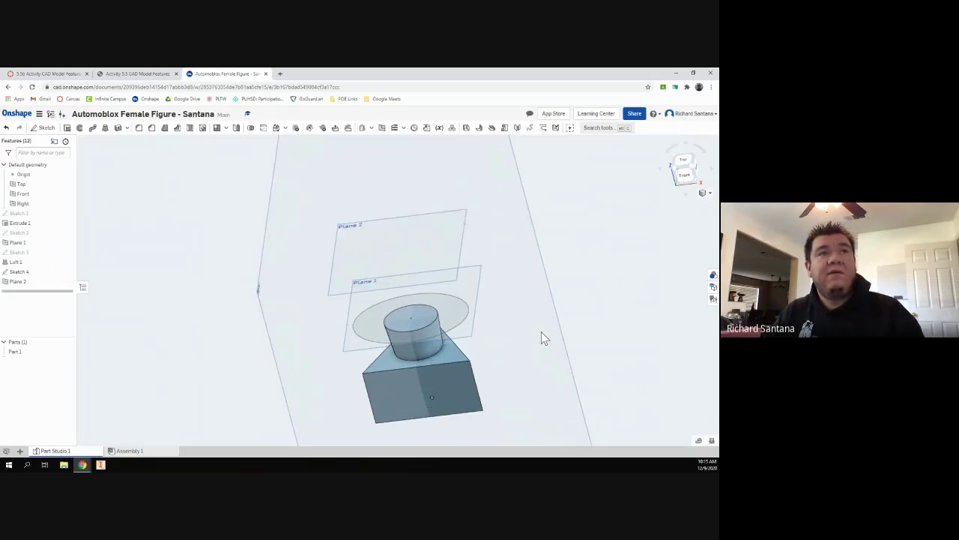
# Start Sketch 5 on Plane 2 and view it from the top
pyautogui.click(42, 127)
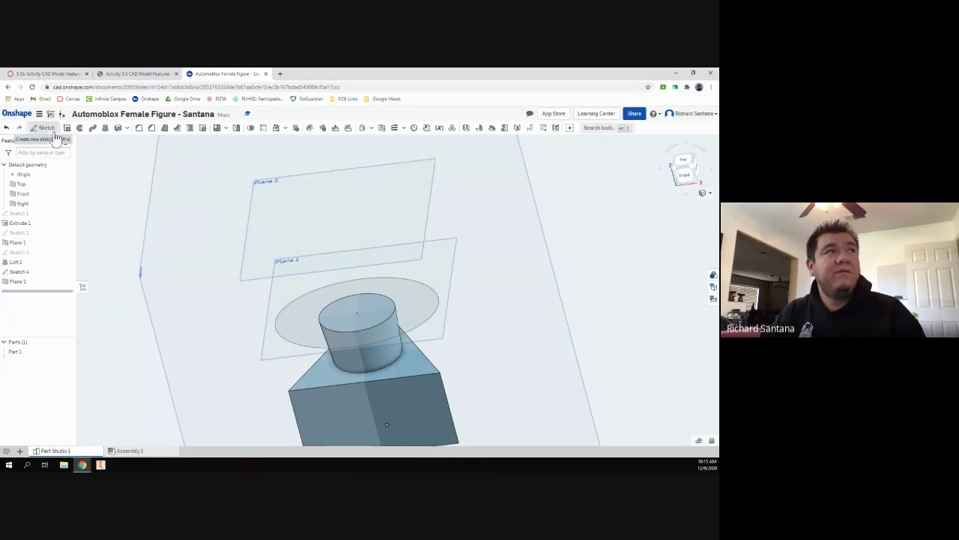
pyautogui.click(250, 200)
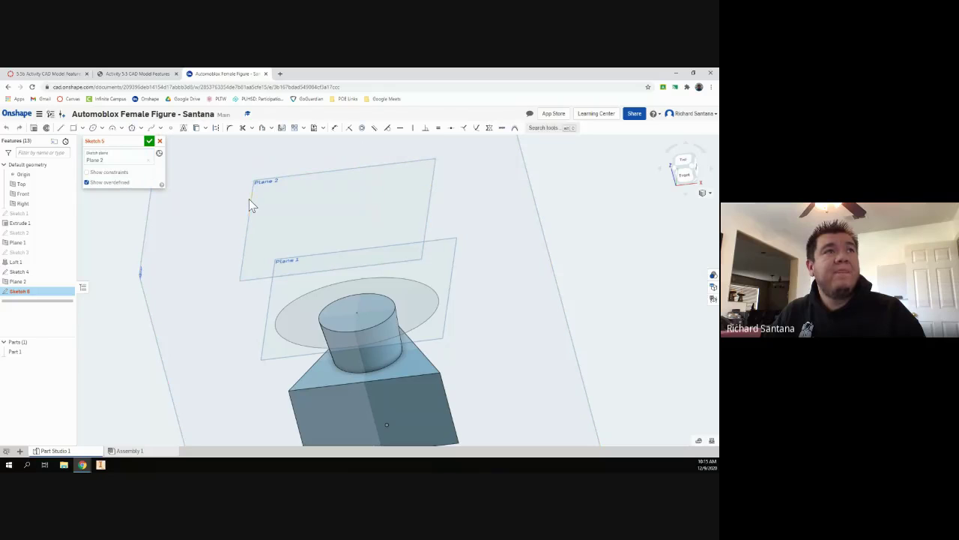
pyautogui.click(149, 74)
pyautogui.click(220, 73)
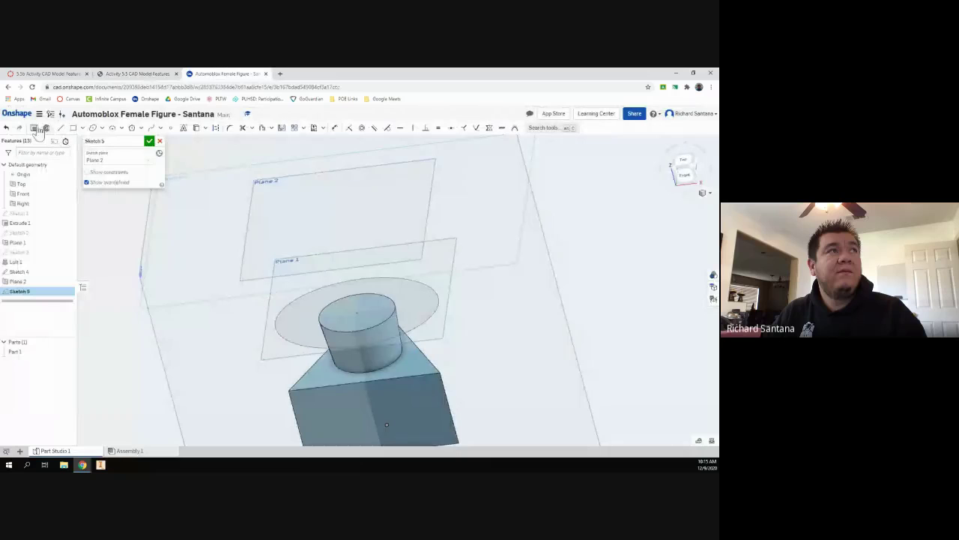
pyautogui.click(685, 168)
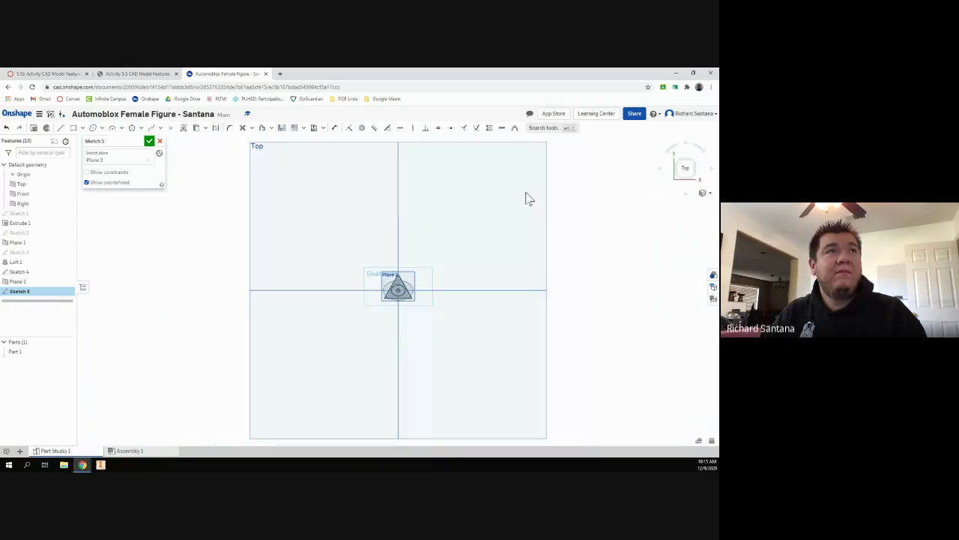
pyautogui.scroll(4, 396, 291)
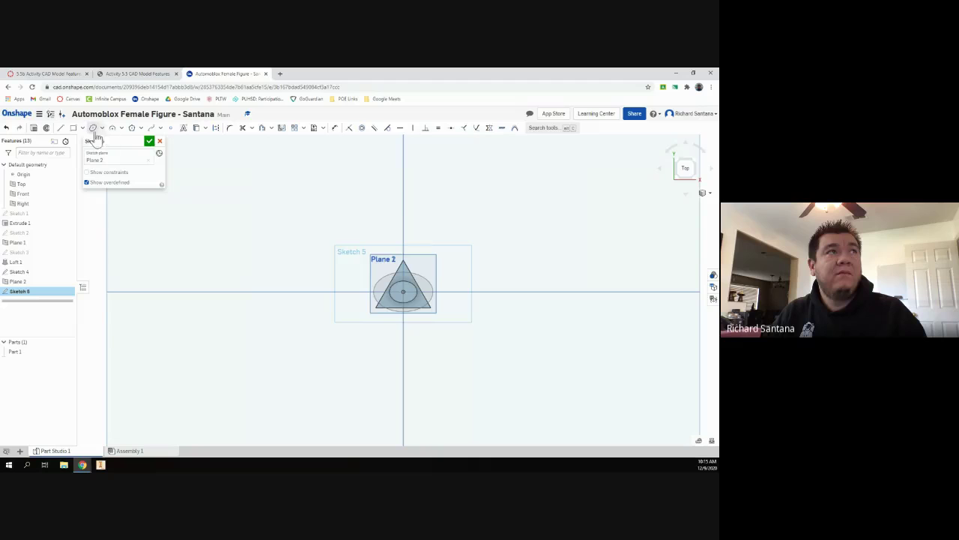
# Draw an ellipse centred on the origin
pyautogui.click(93, 129)
pyautogui.scroll(3, 397, 286)
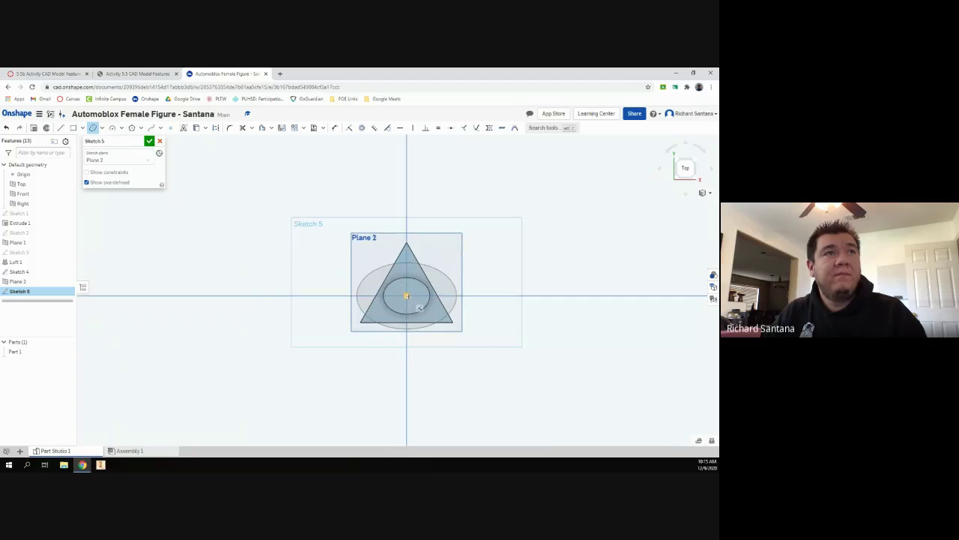
pyautogui.click(407, 296)
pyautogui.click(442, 289)
# Dimension the ellipse to 0.31 tall and 0.39 wide
pyautogui.click(335, 128)
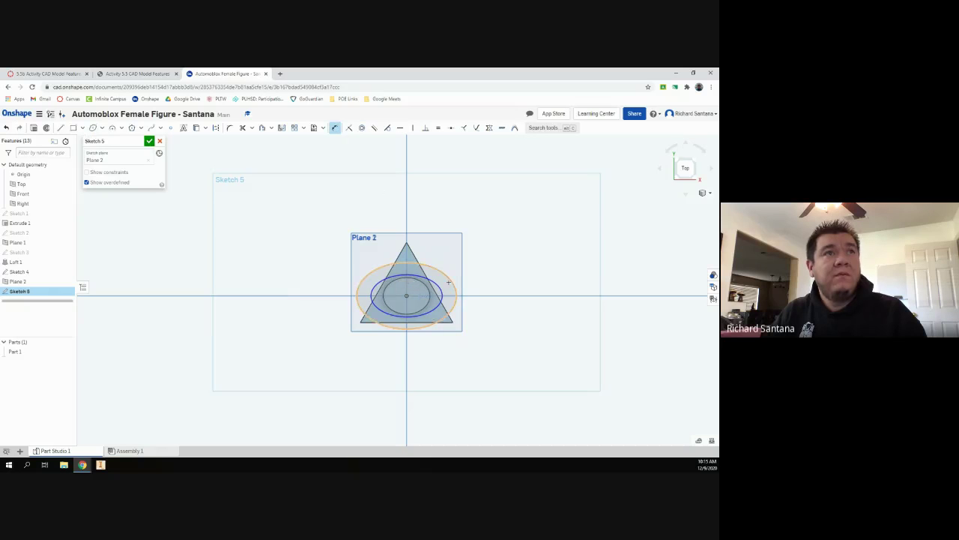
pyautogui.click(373, 310)
pyautogui.click(479, 282)
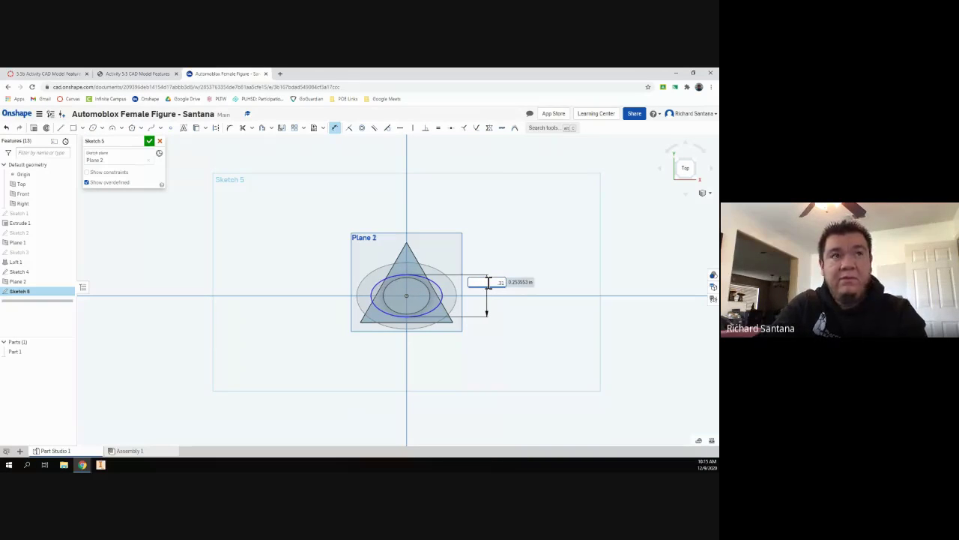
pyautogui.write('.31')
pyautogui.press('Return')
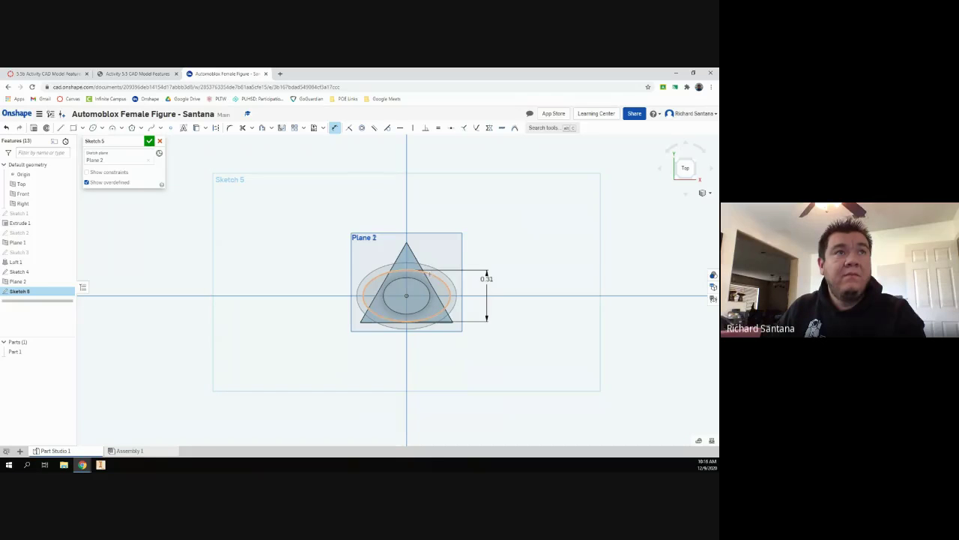
pyautogui.click(429, 275)
pyautogui.click(417, 245)
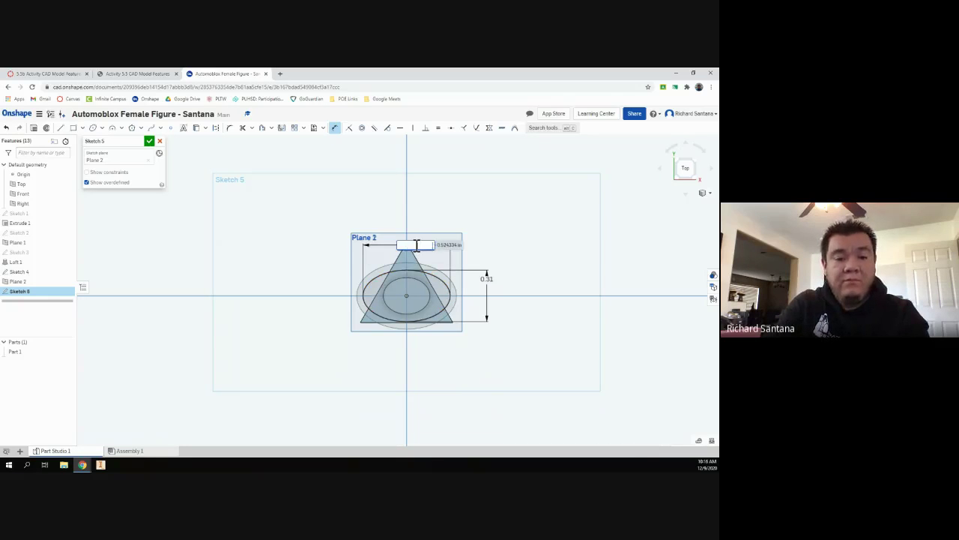
pyautogui.write('.39')
pyautogui.press('Return')
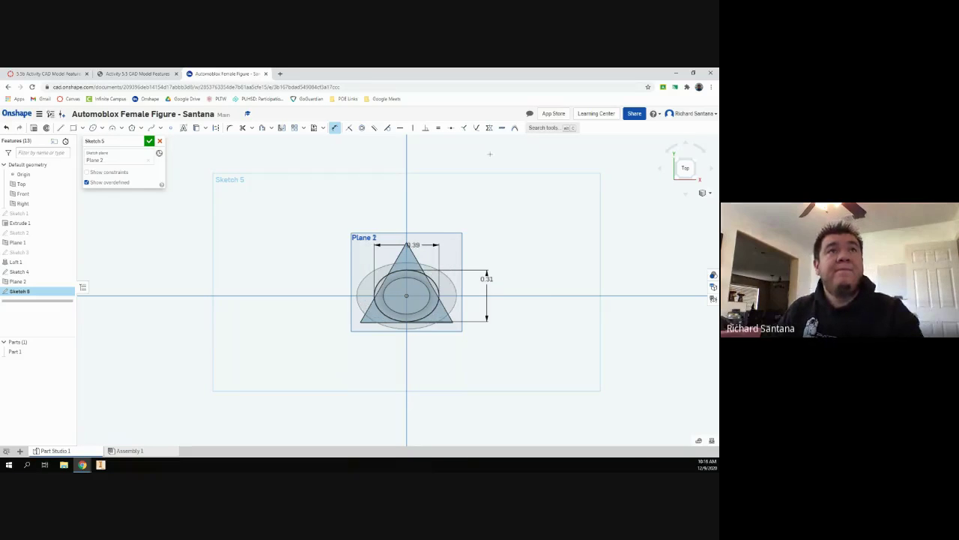
# Finish Sketch 5 and loft from the Sketch 4 ellipse to the Sketch 5 waist ellipse, added to Part 1
pyautogui.click(149, 142)
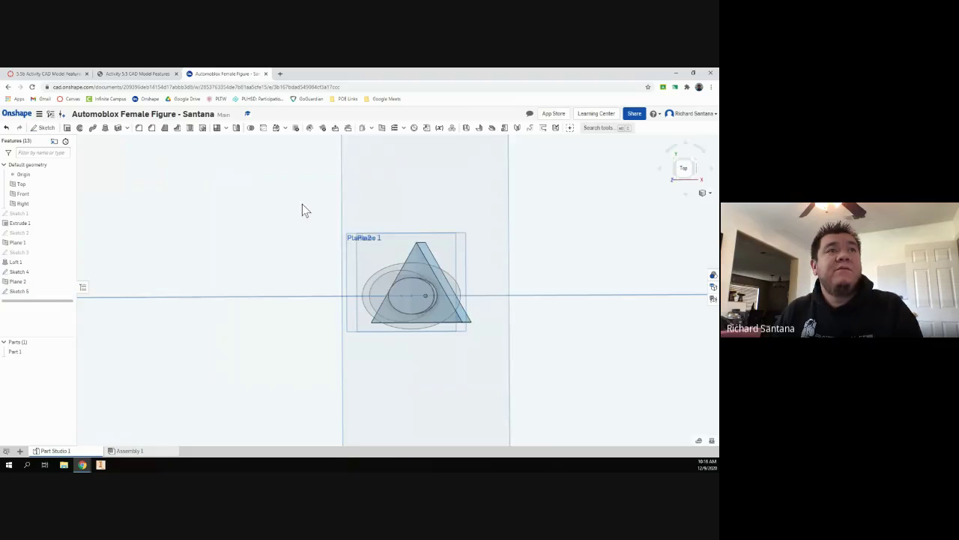
pyautogui.moveTo(302, 208); pyautogui.dragTo(236, 188, button='right')
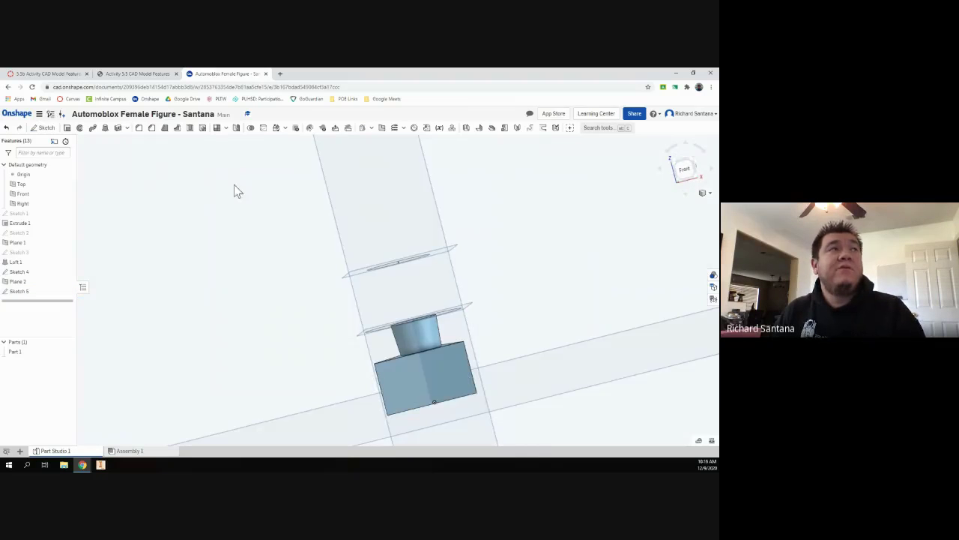
pyautogui.click(105, 128)
pyautogui.moveTo(622, 229); pyautogui.dragTo(450, 305, button='right')
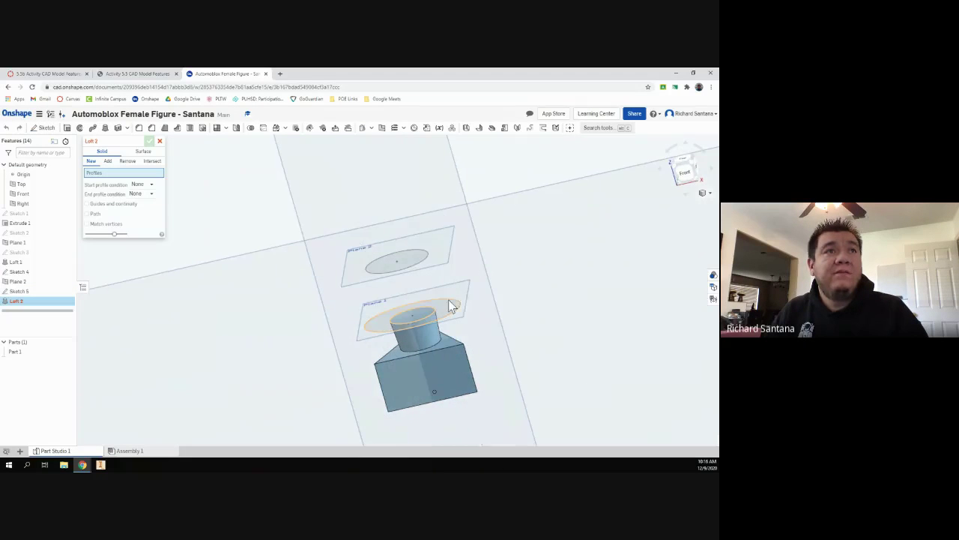
pyautogui.scroll(-2, 458, 302)
pyautogui.scroll(5, 458, 301)
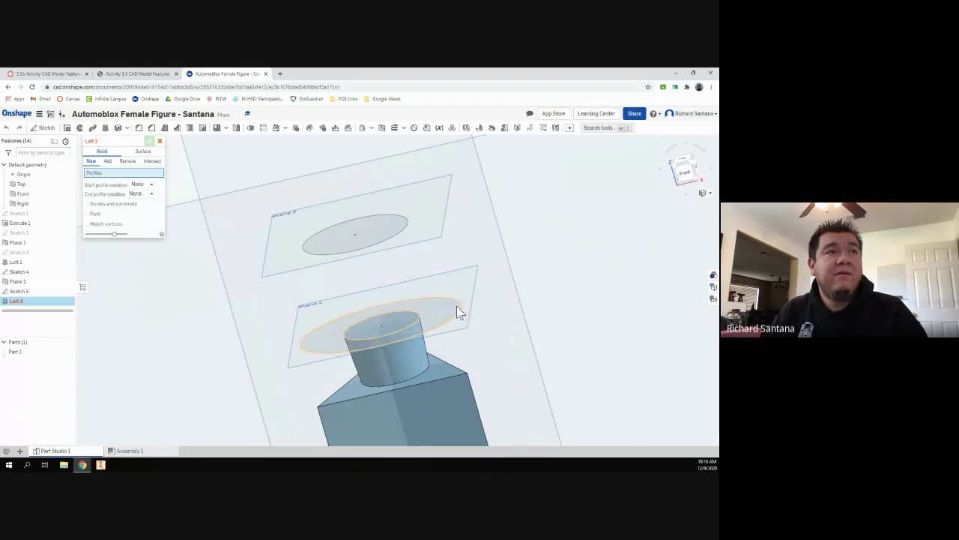
pyautogui.click(17, 273)
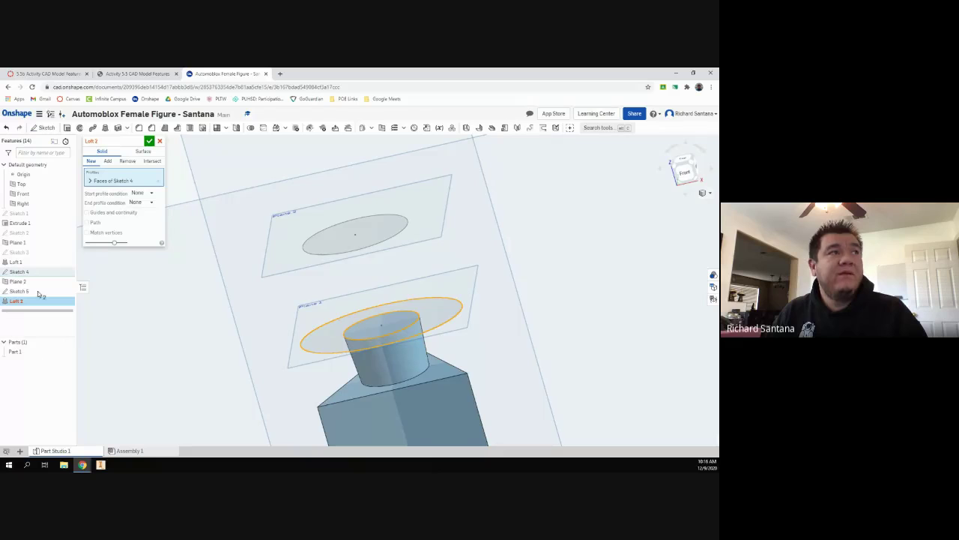
pyautogui.click(304, 246)
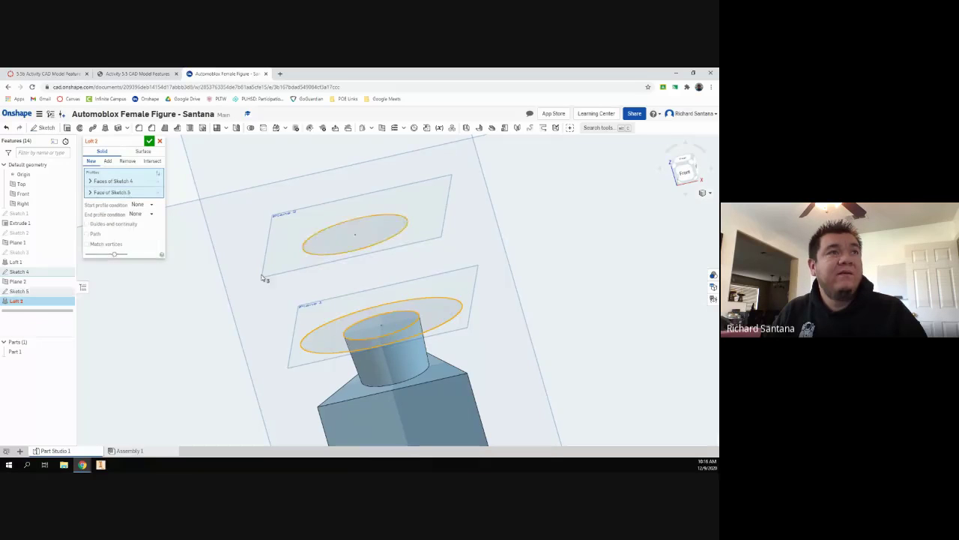
pyautogui.moveTo(236, 282); pyautogui.dragTo(300, 292, button='right')
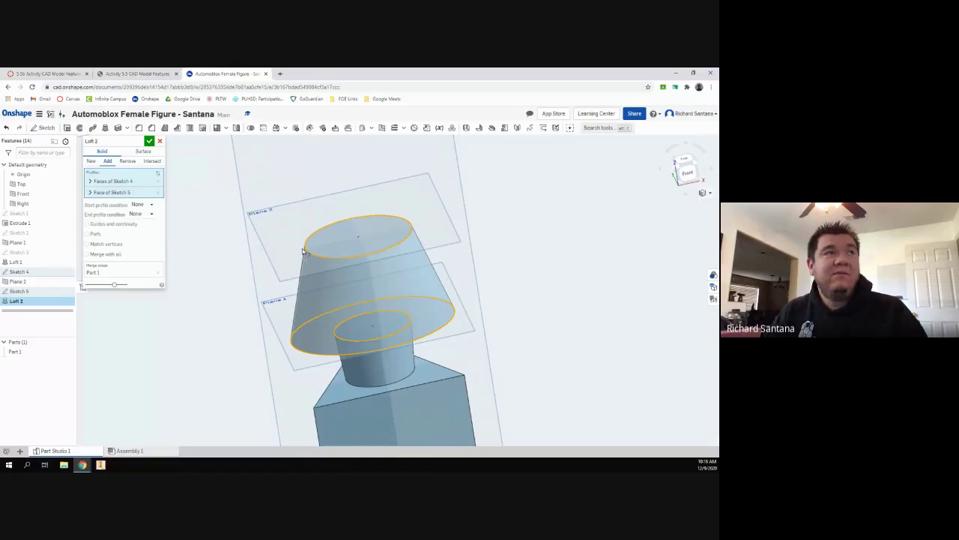
pyautogui.click(150, 142)
# Orbit and zoom around the part to inspect the new lofted skirt
pyautogui.moveTo(207, 223)
pyautogui.mouseDown(button='right')
pyautogui.moveTo(220, 232)
pyautogui.moveTo(207, 245)
pyautogui.moveTo(220, 250)
pyautogui.mouseUp(button='right')
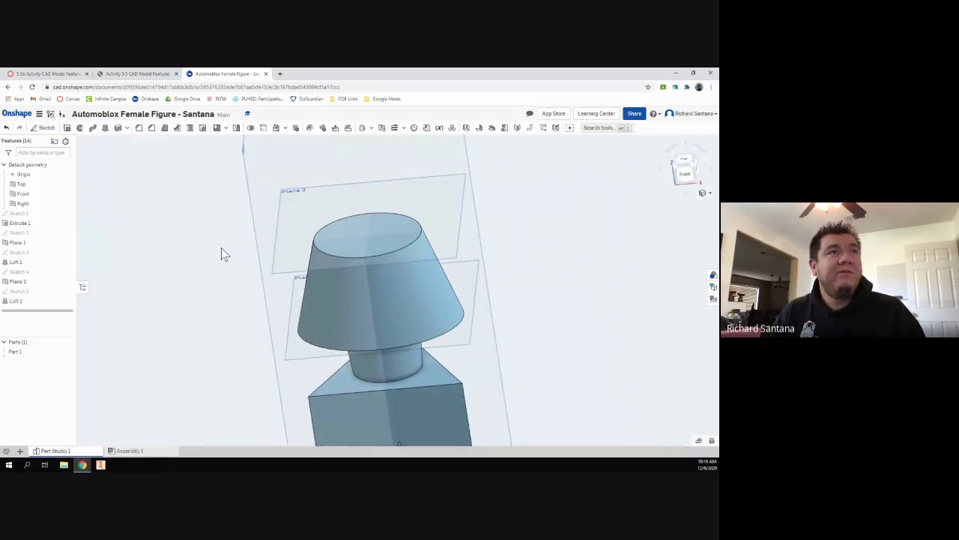
pyautogui.scroll(-3, 218, 252)
pyautogui.scroll(3, 213, 255)
pyautogui.scroll(-3, 592, 171)
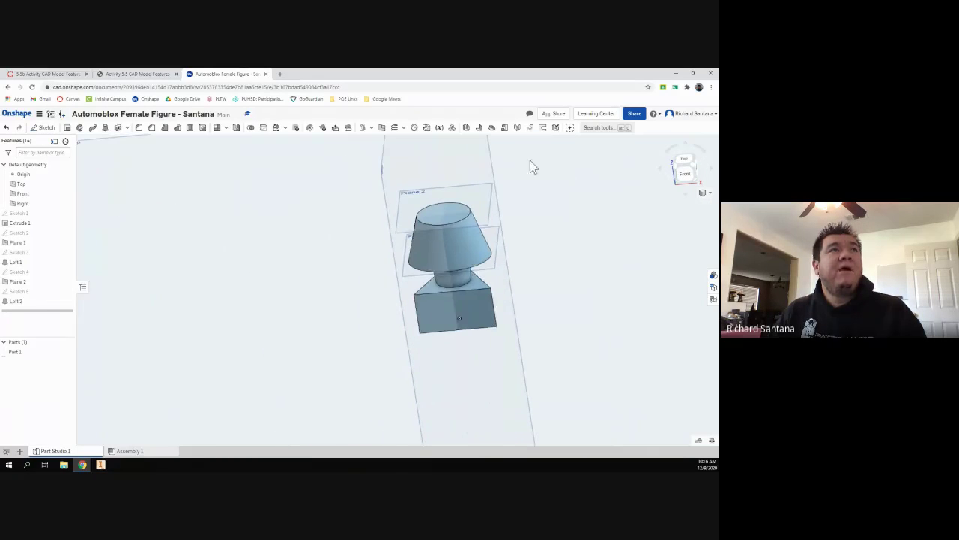
pyautogui.scroll(5, 535, 151)
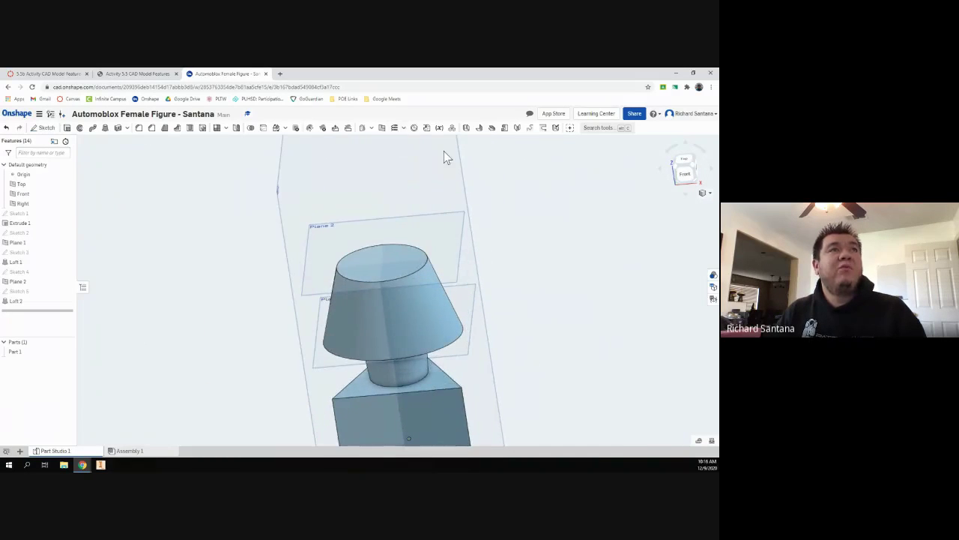
pyautogui.scroll(-1, 443, 151)
pyautogui.moveTo(443, 151); pyautogui.dragTo(420, 212, button='right')
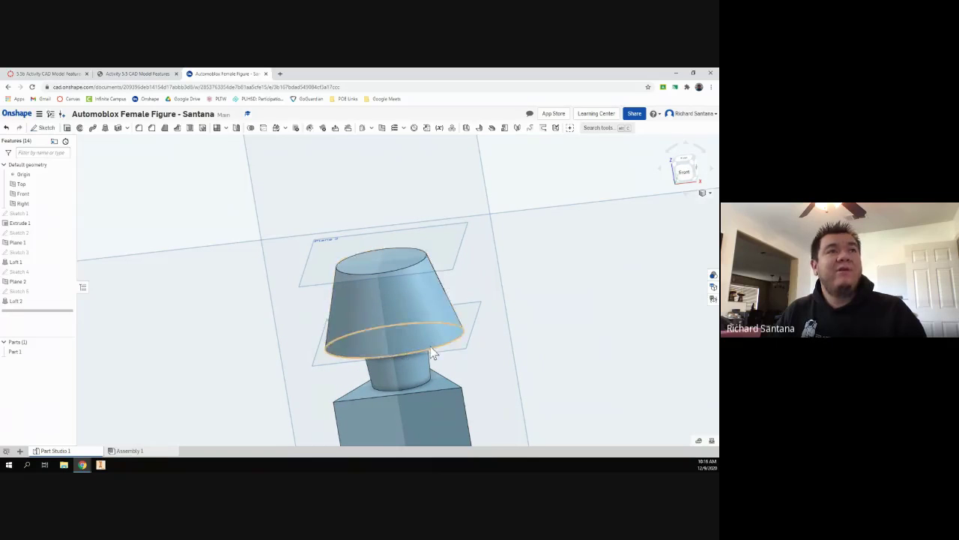
# Create Plane 3 offset 0.34 in from Loft 2's top face
pyautogui.click(382, 127)
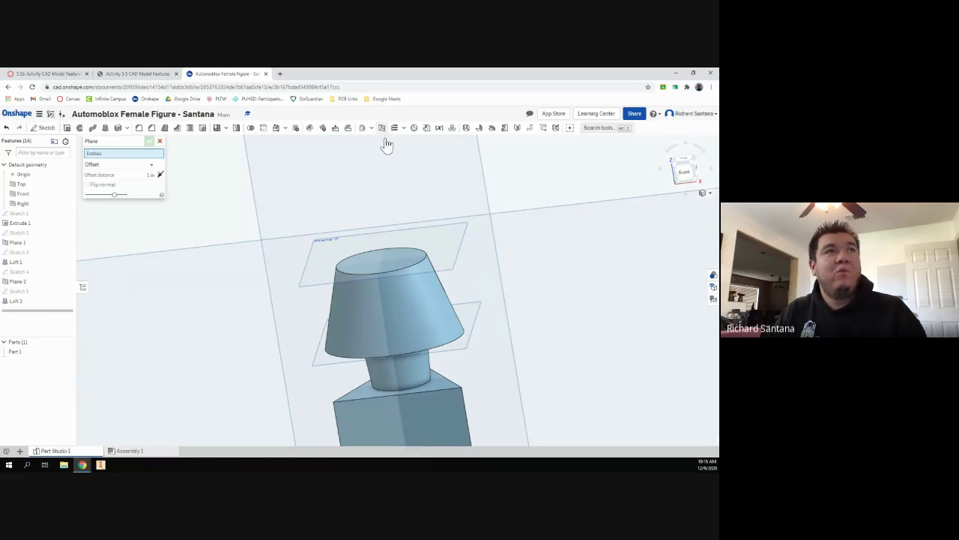
pyautogui.click(353, 268)
pyautogui.scroll(-5, 346, 252)
pyautogui.scroll(5, 323, 147)
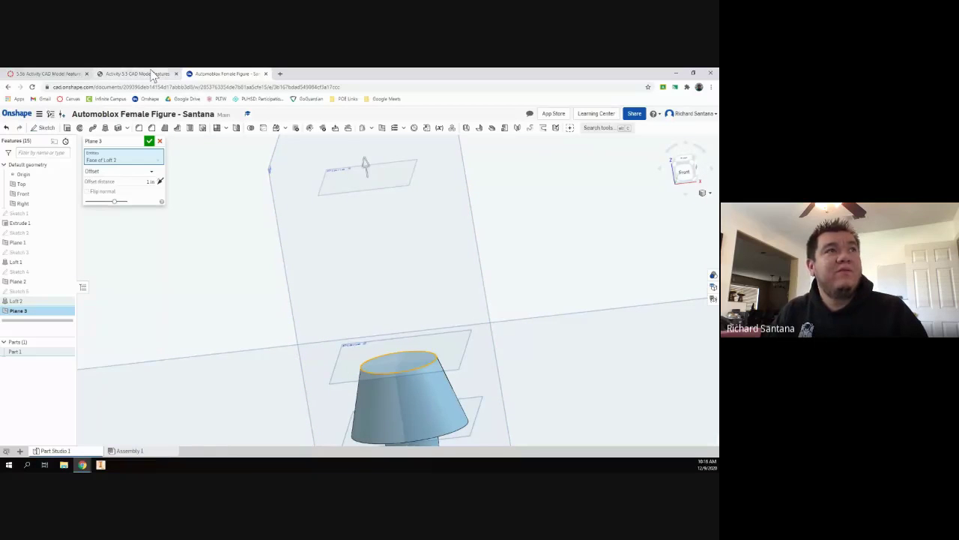
pyautogui.click(152, 73)
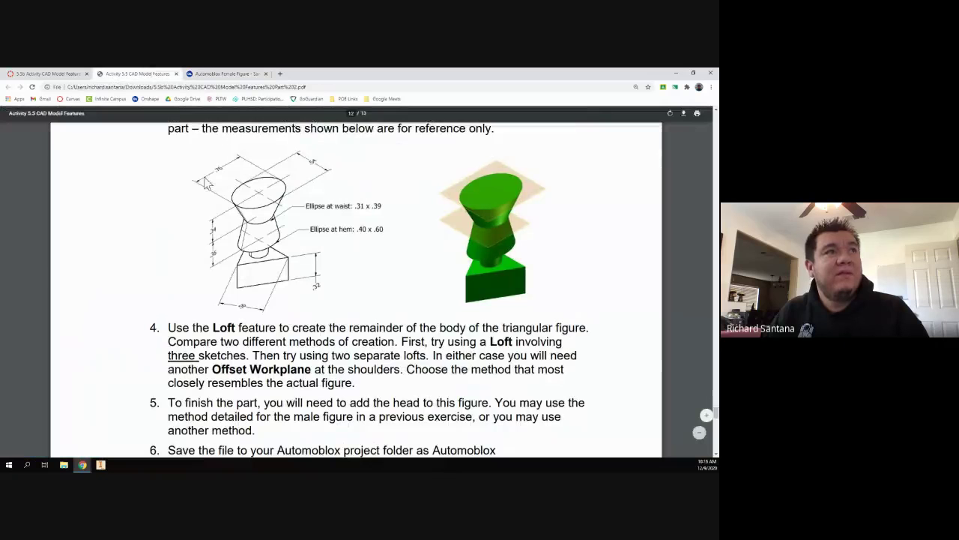
pyautogui.click(228, 73)
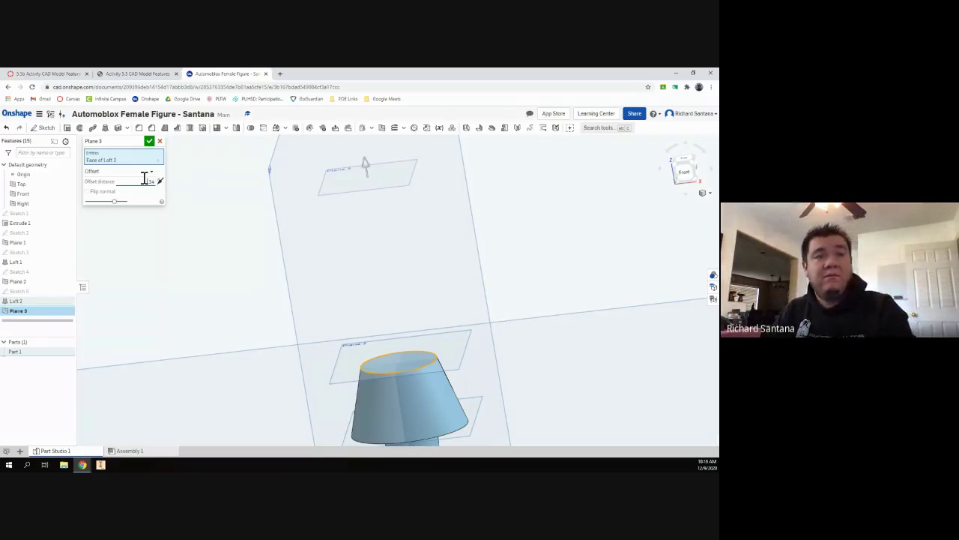
pyautogui.press('Return')
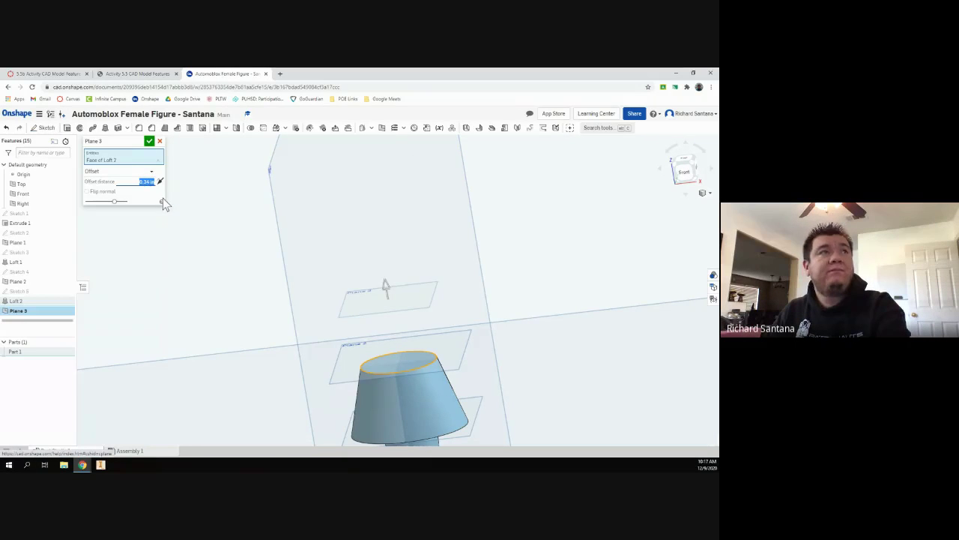
pyautogui.click(149, 141)
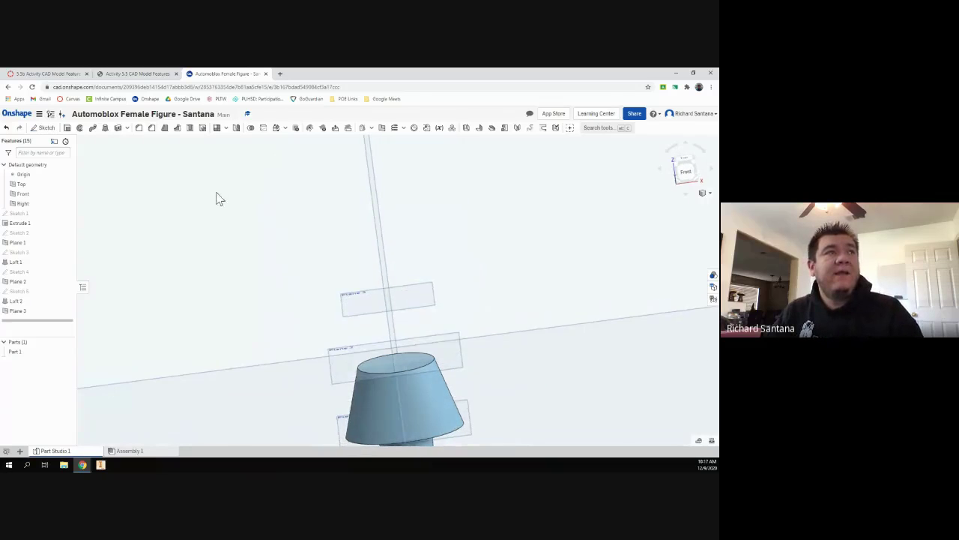
# Start Sketch 6 on Plane 3, discarding earlier sketch attempts on the wrong plane
pyautogui.click(45, 129)
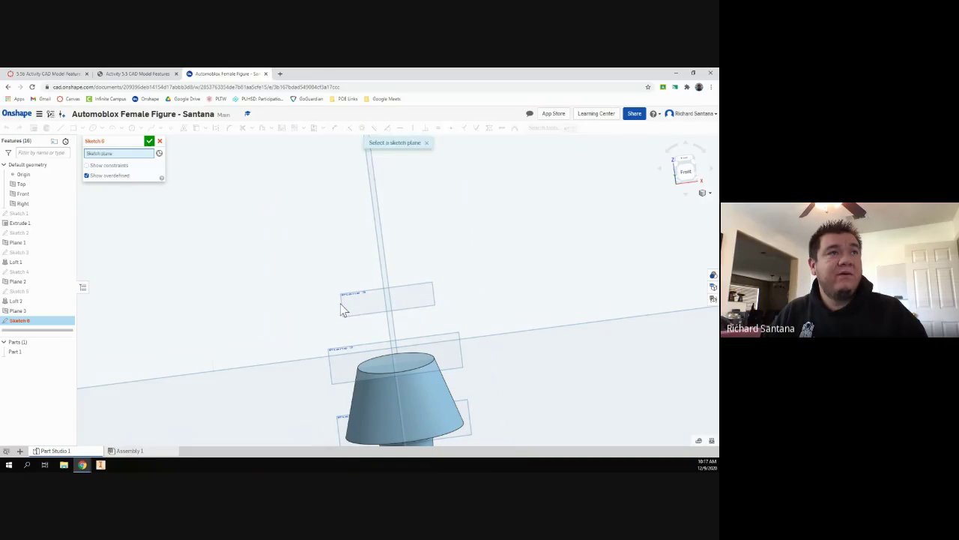
pyautogui.click(341, 304)
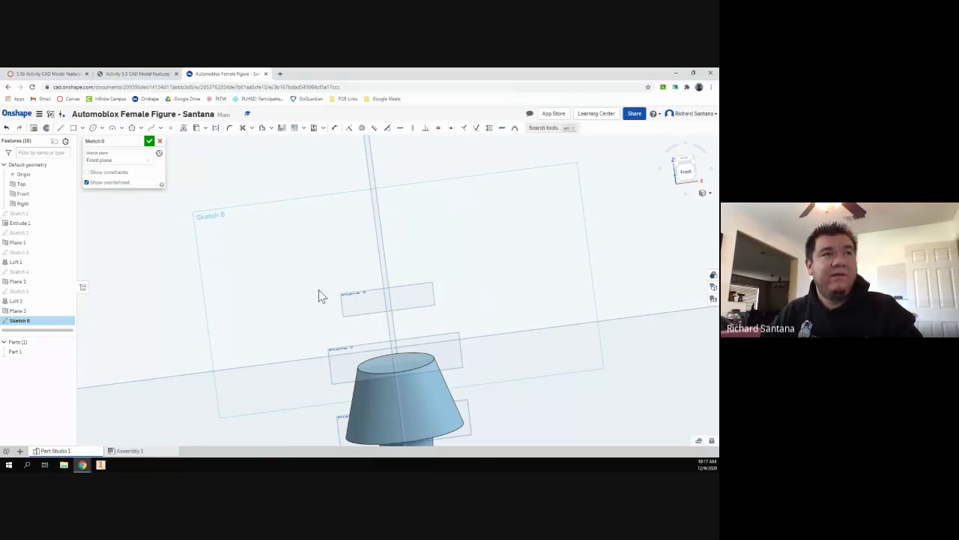
pyautogui.click(159, 141)
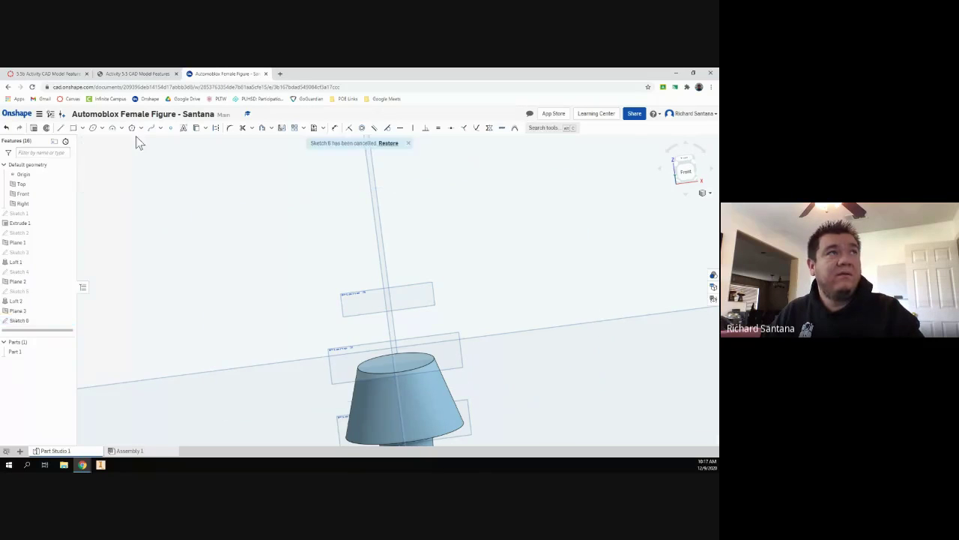
pyautogui.click(47, 128)
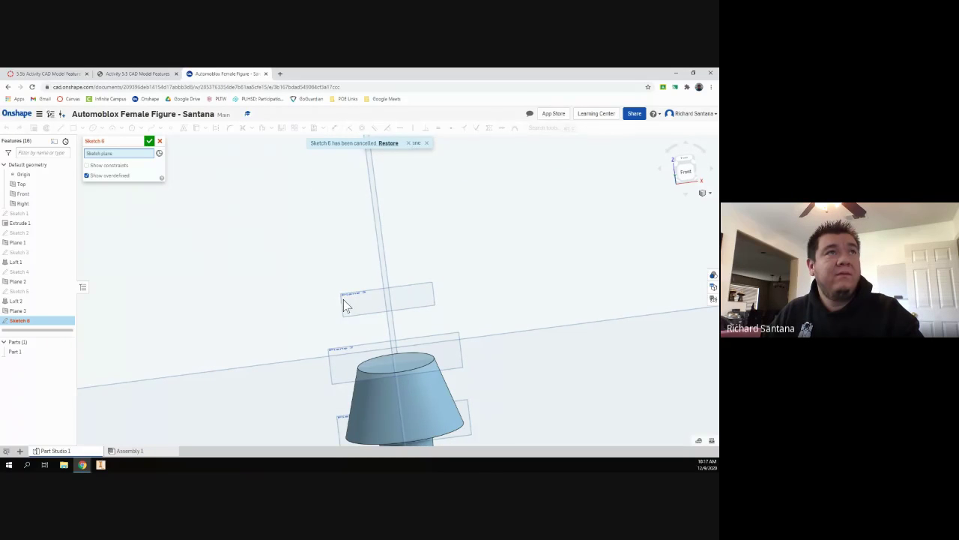
pyautogui.click(408, 145)
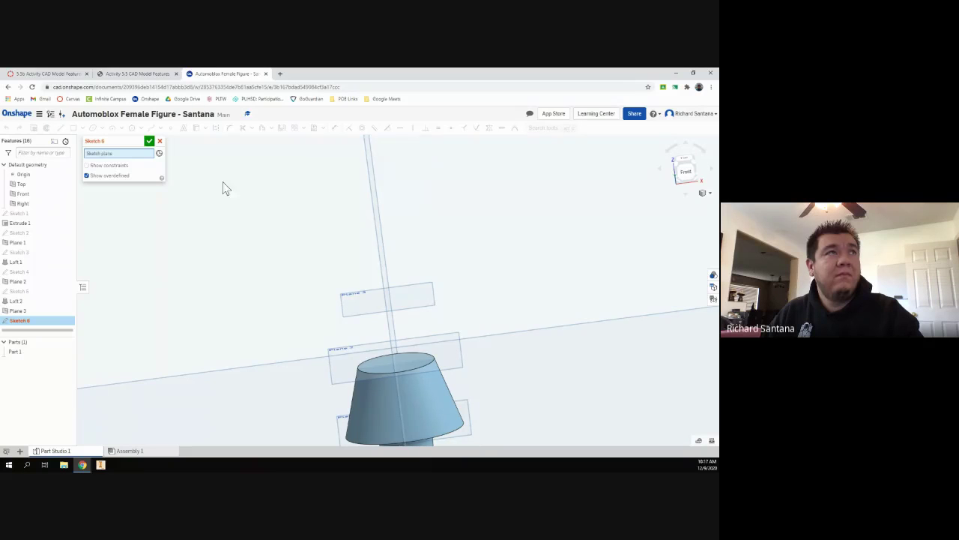
pyautogui.click(159, 141)
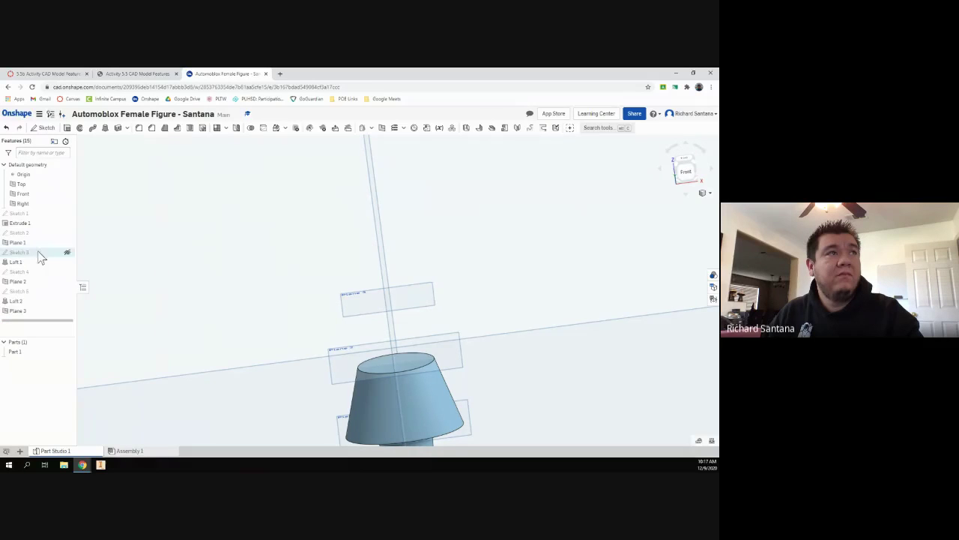
pyautogui.click(45, 128)
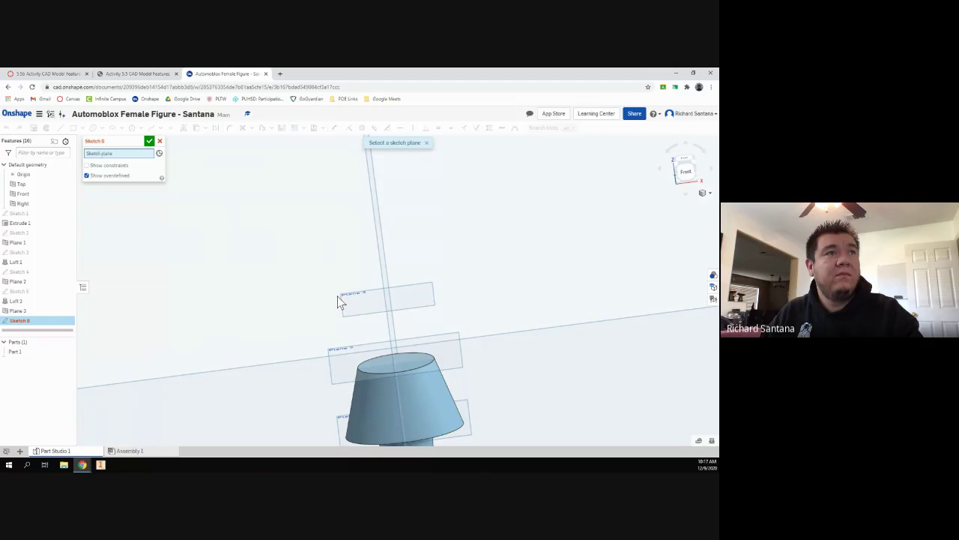
pyautogui.click(342, 302)
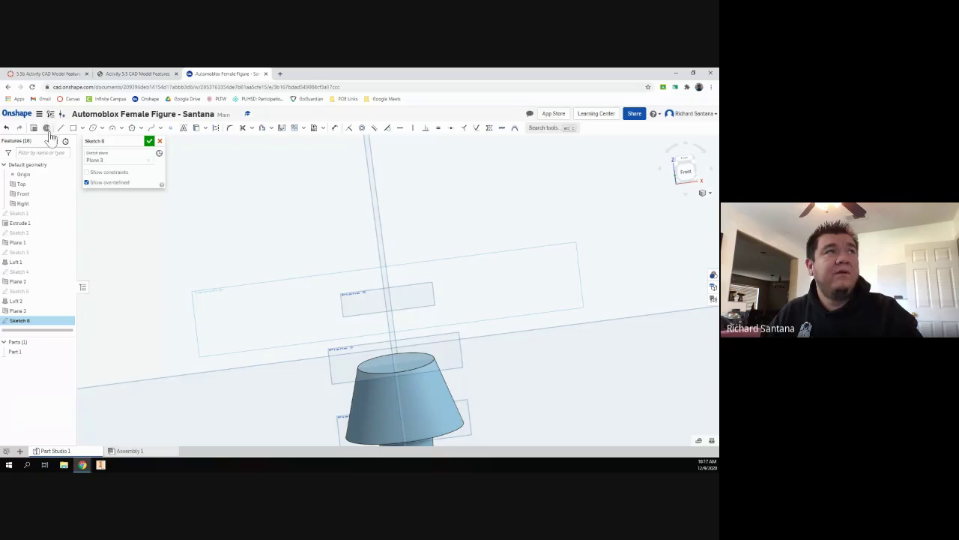
pyautogui.click(92, 129)
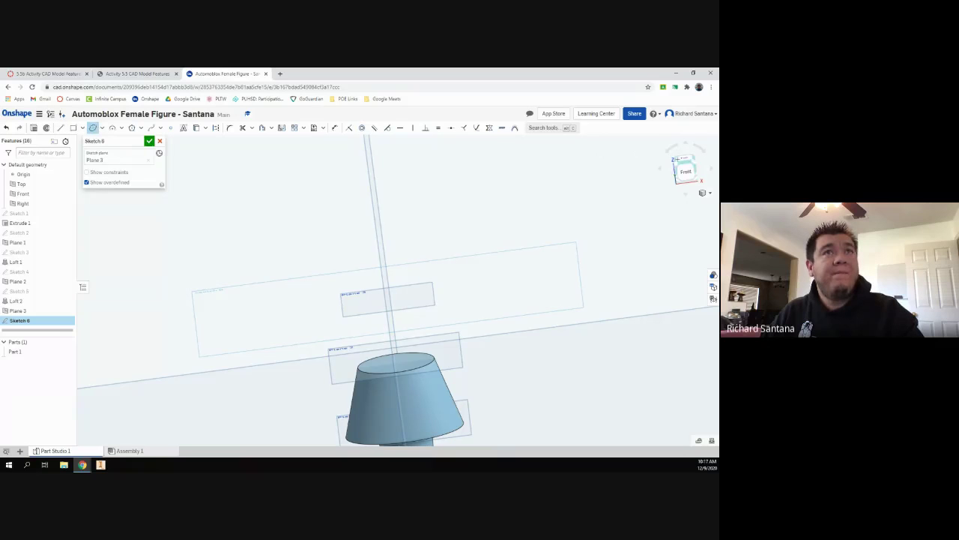
# Draw an ellipse centred on the origin in the top view of Plane 3
pyautogui.press('n')
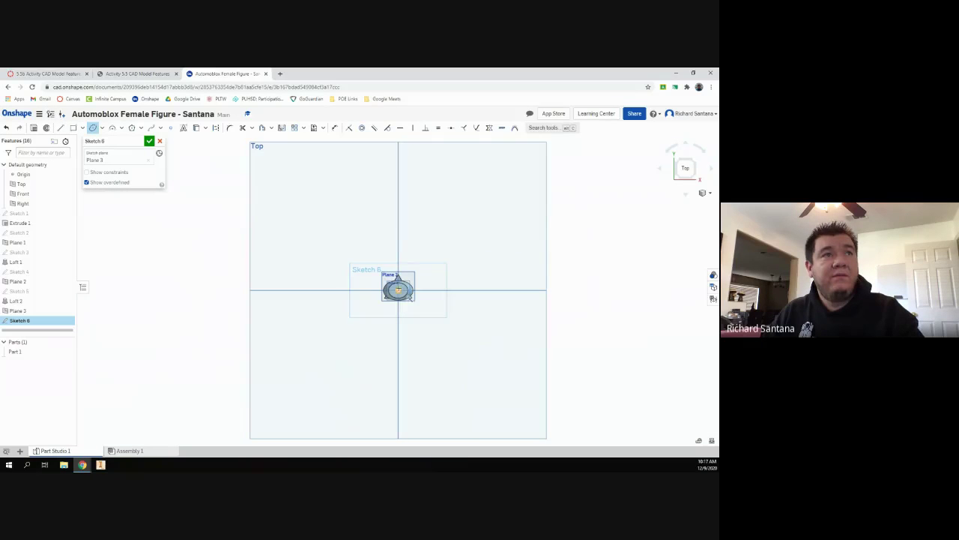
pyautogui.scroll(3, 410, 300)
pyautogui.click(398, 290)
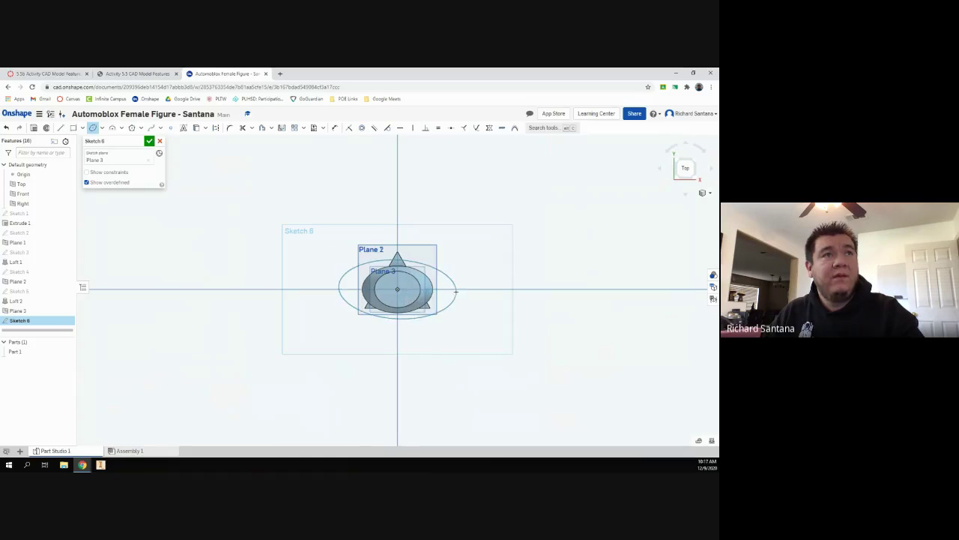
pyautogui.click(441, 276)
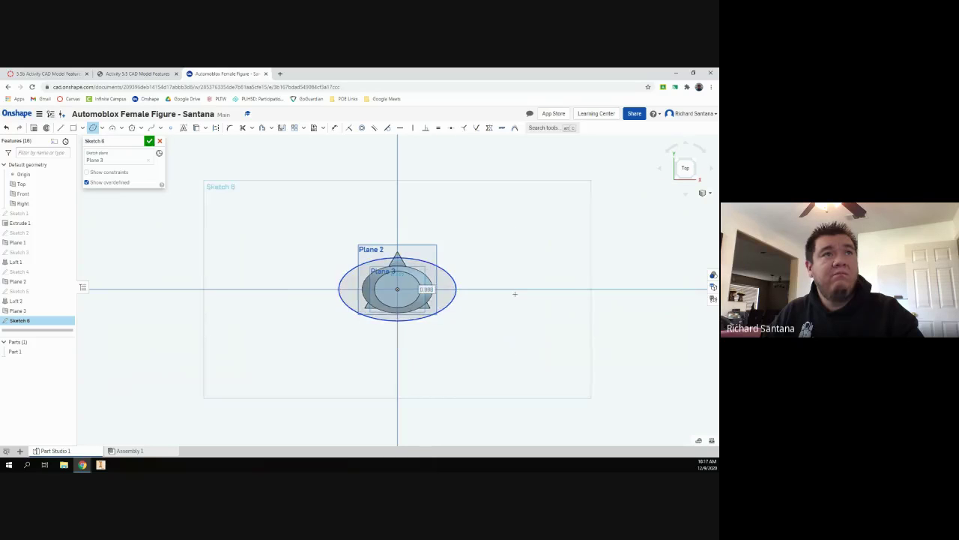
pyautogui.moveTo(514, 293); pyautogui.dragTo(374, 135, button='right')
# Dimension the ellipse width to 0.76, checking the activity PDF
pyautogui.click(334, 128)
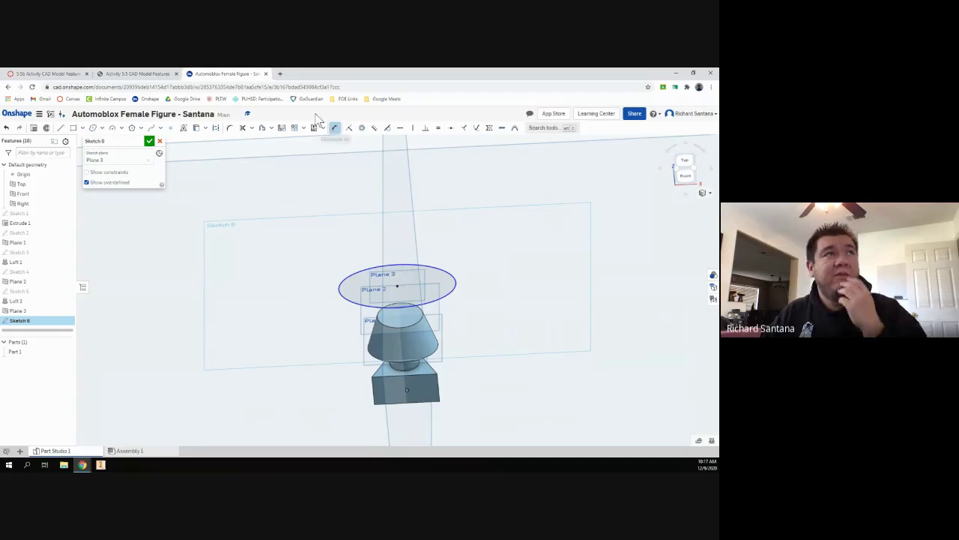
pyautogui.click(138, 74)
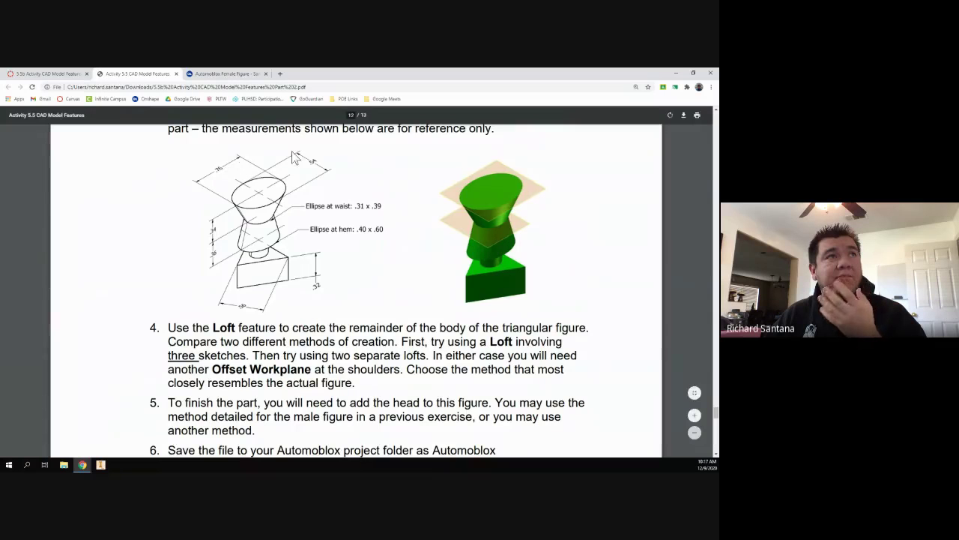
pyautogui.click(225, 73)
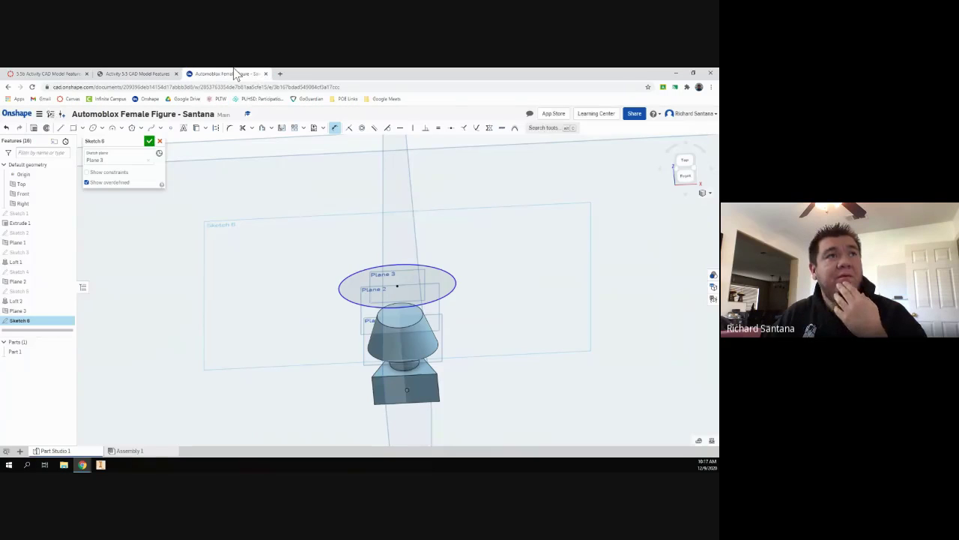
pyautogui.click(397, 266)
pyautogui.click(409, 247)
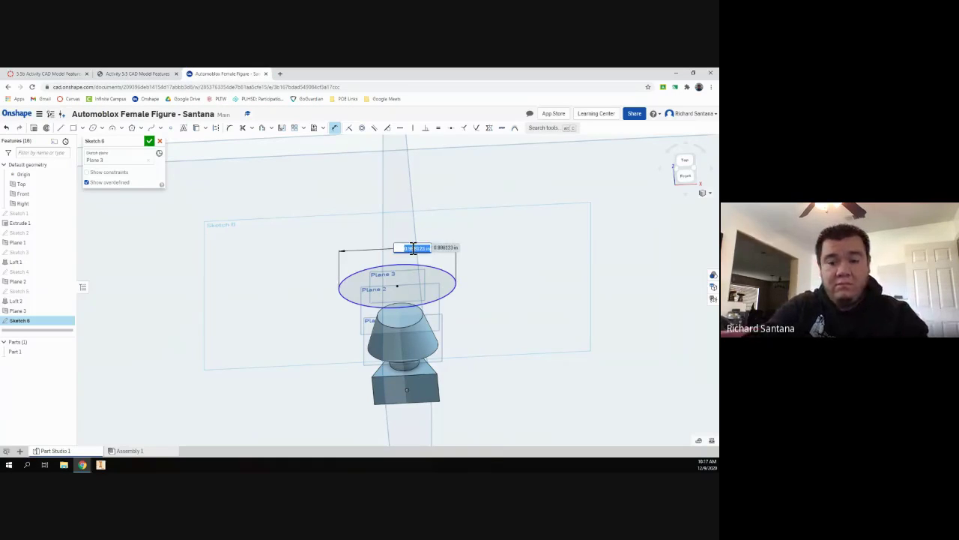
pyautogui.write('6')
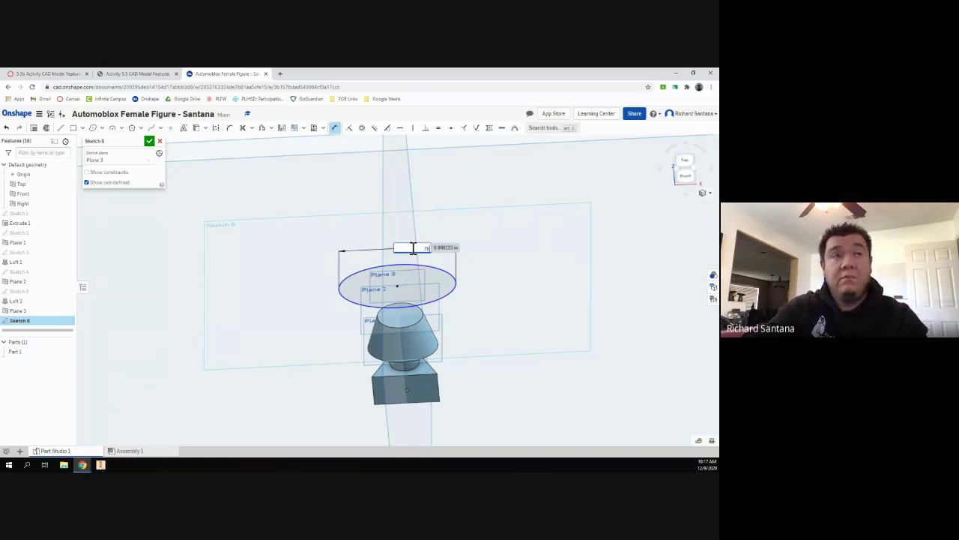
pyautogui.press('Return')
# Set the ellipse height to 0.54 and finish Sketch 6
pyautogui.click(436, 281)
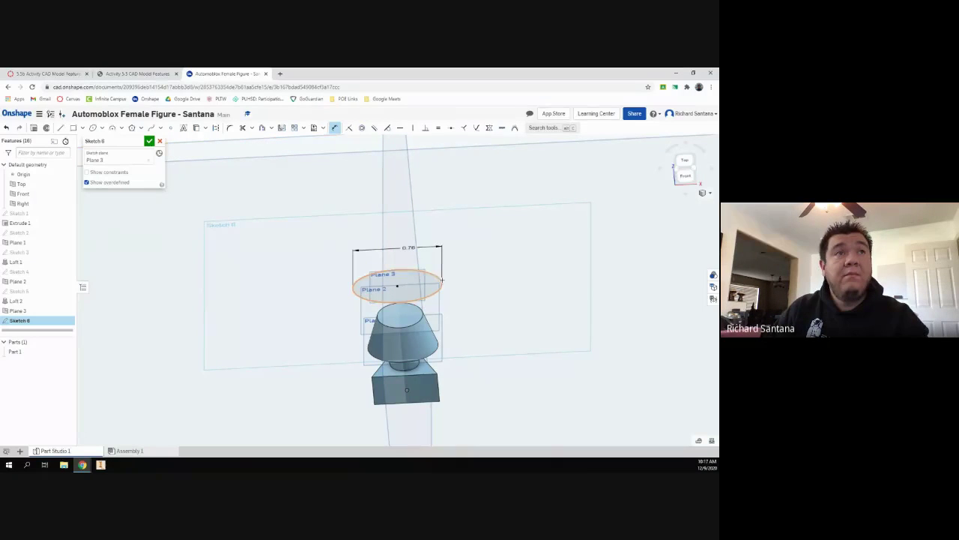
pyautogui.click(456, 280)
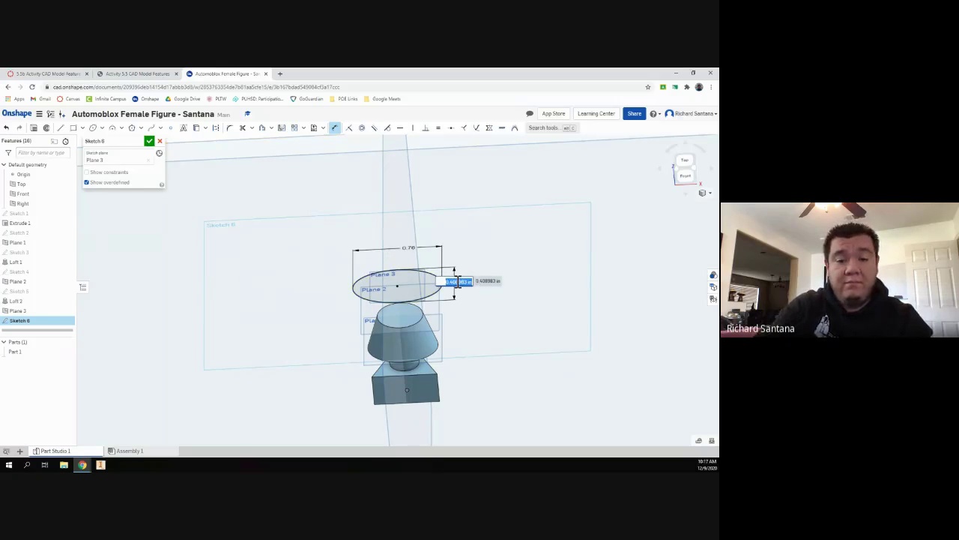
pyautogui.press('BackSpace')
pyautogui.write('0.54')
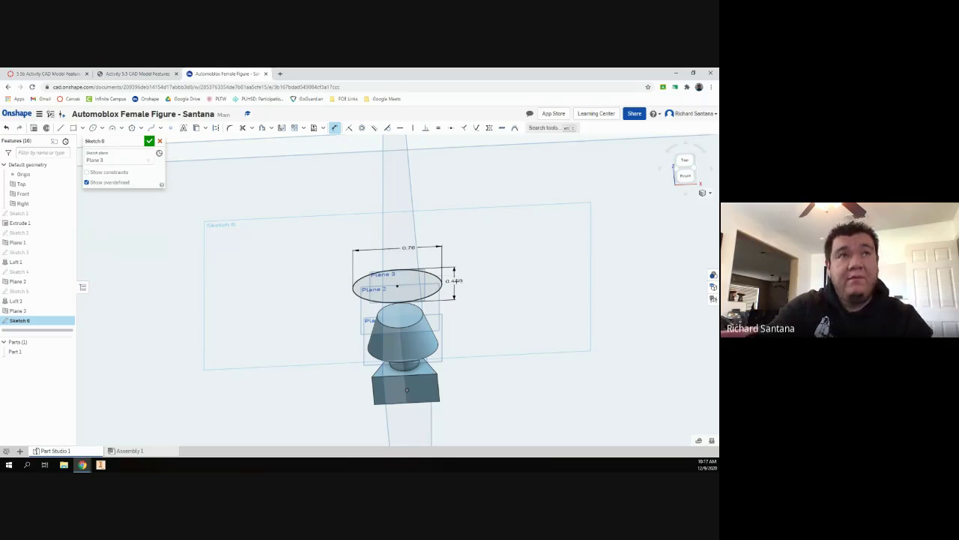
pyautogui.press('Return')
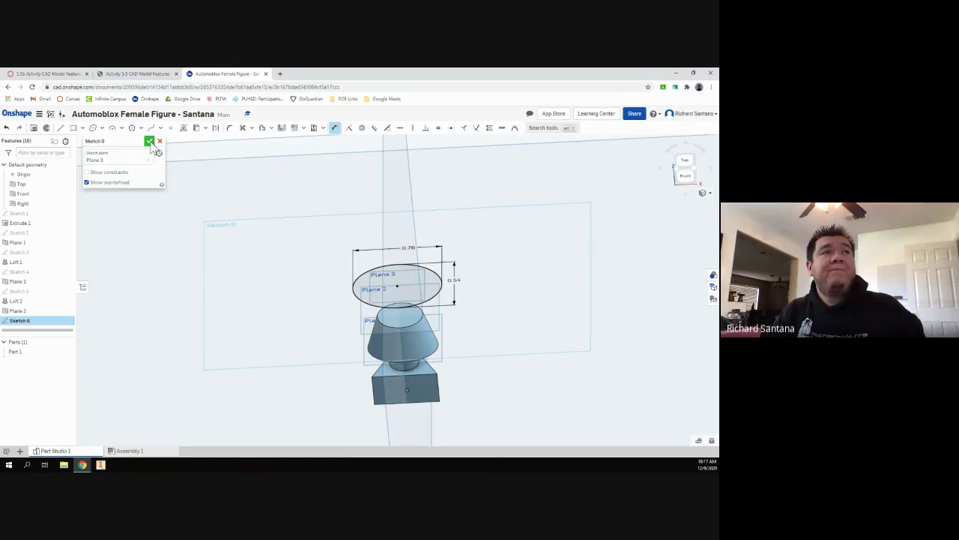
pyautogui.click(149, 141)
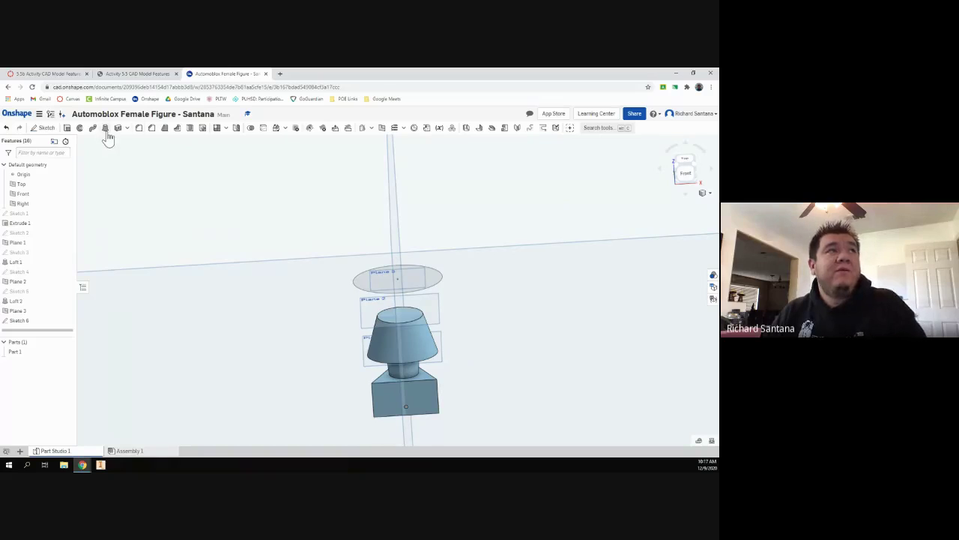
# Loft from Loft 2's top face to the Sketch 6 shoulder ellipse, merging into Part 1
pyautogui.click(105, 127)
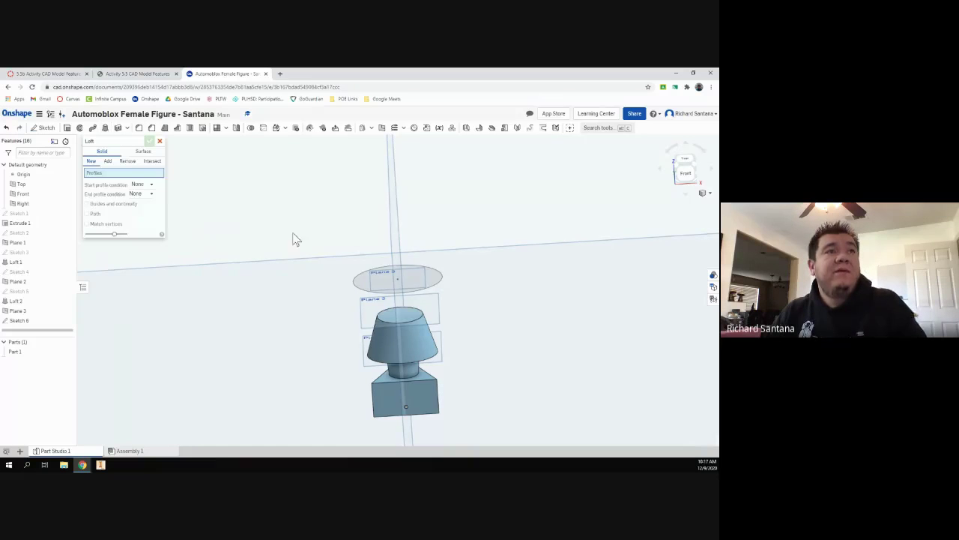
pyautogui.click(386, 321)
pyautogui.click(369, 290)
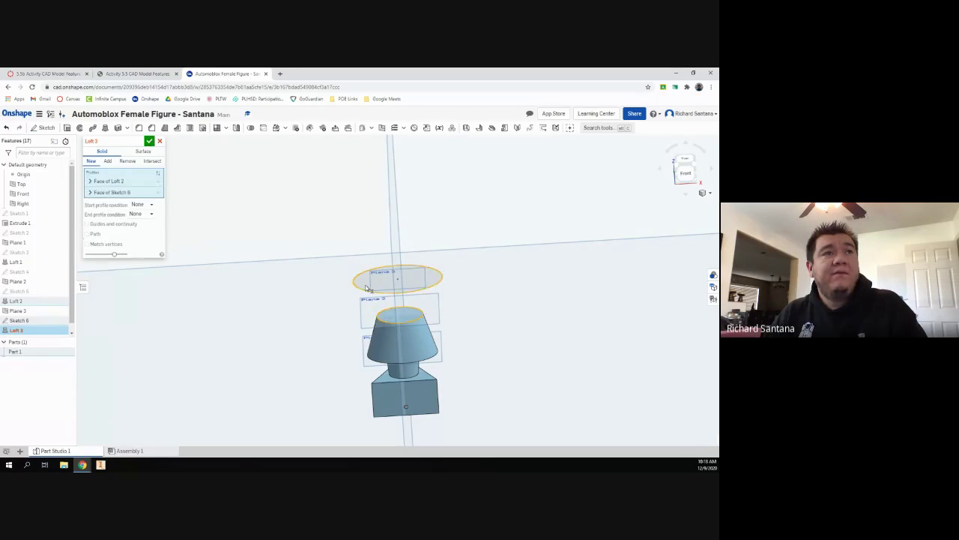
pyautogui.click(150, 142)
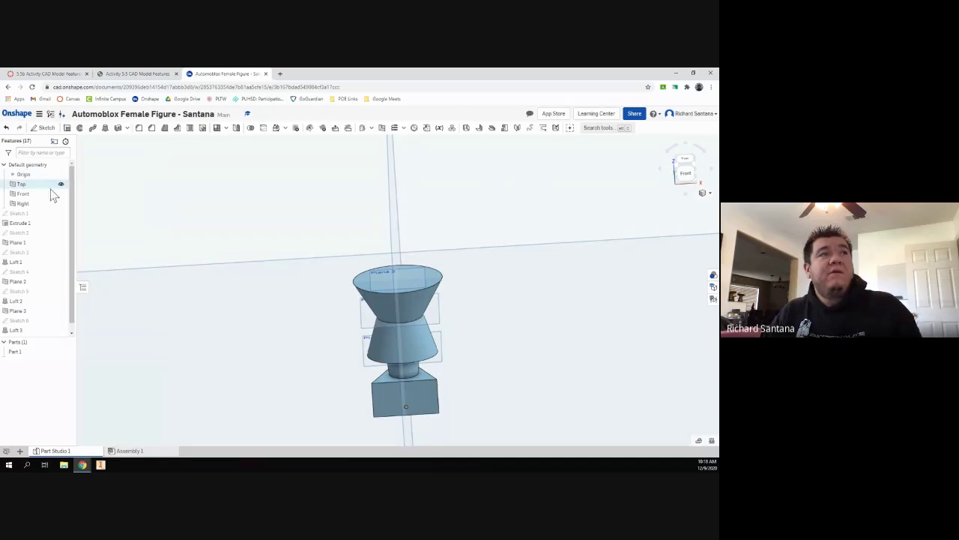
# Hide the Top, Front and Right default planes
pyautogui.click(23, 193)
pyautogui.scroll(2, 247, 251)
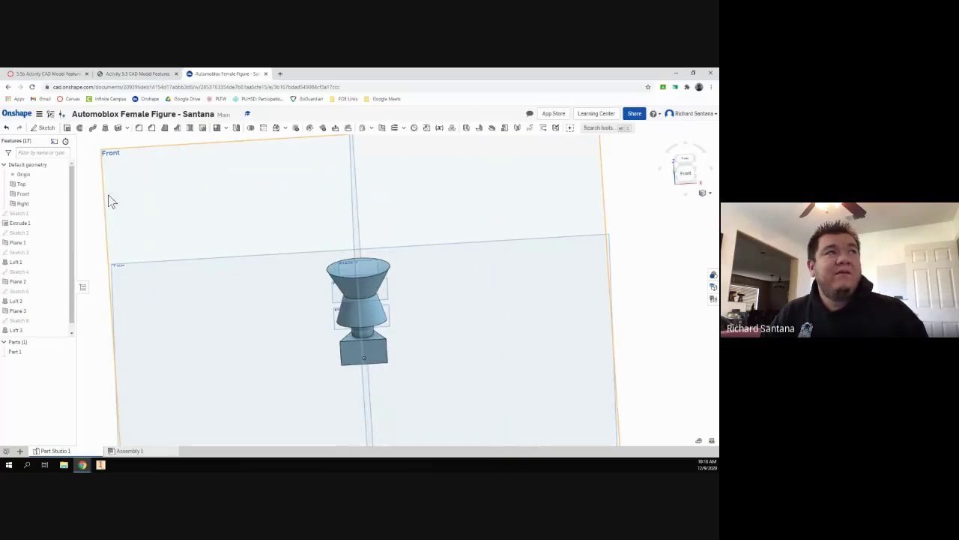
pyautogui.click(62, 185)
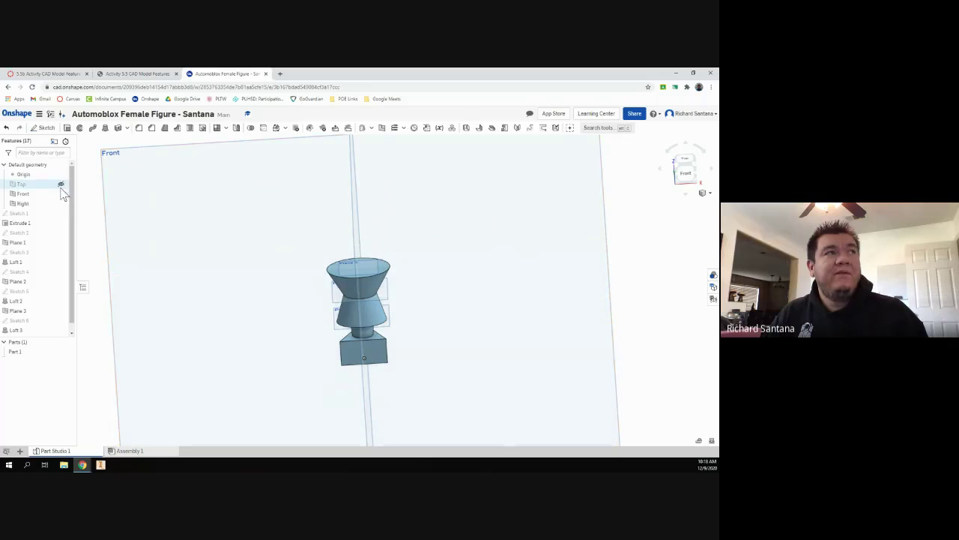
pyautogui.click(61, 203)
pyautogui.click(61, 194)
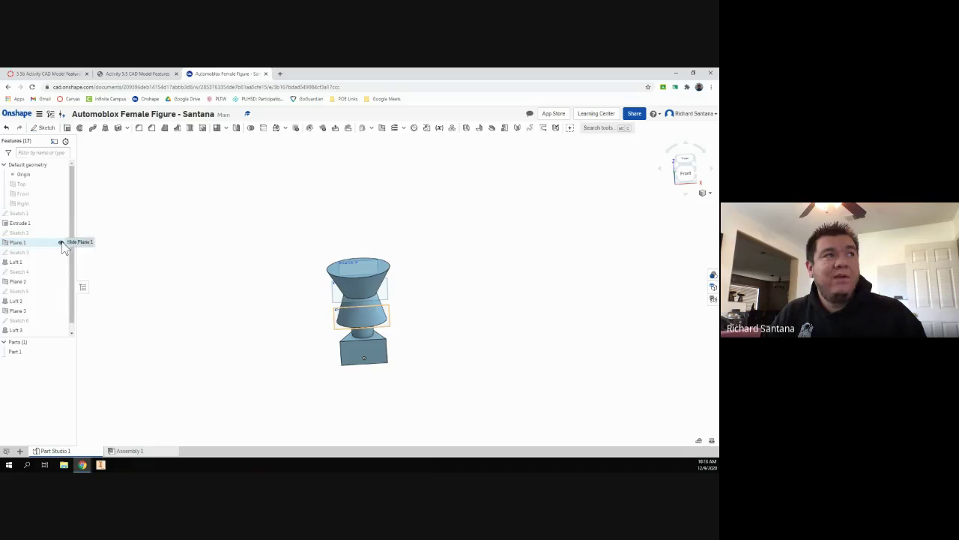
# Hide Plane 1, Plane 2, Plane 3 and the origin, then show an angled standard view
pyautogui.click(61, 242)
pyautogui.click(62, 281)
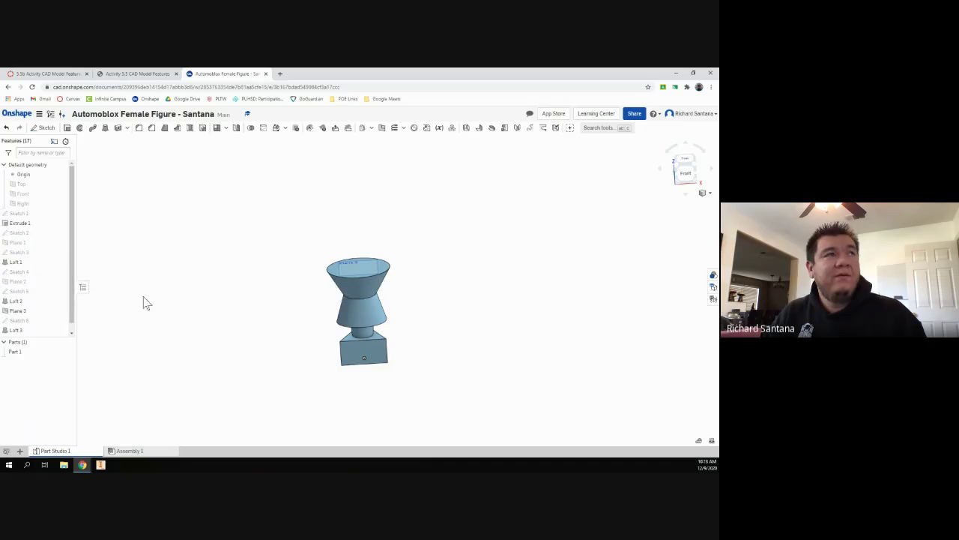
pyautogui.click(61, 174)
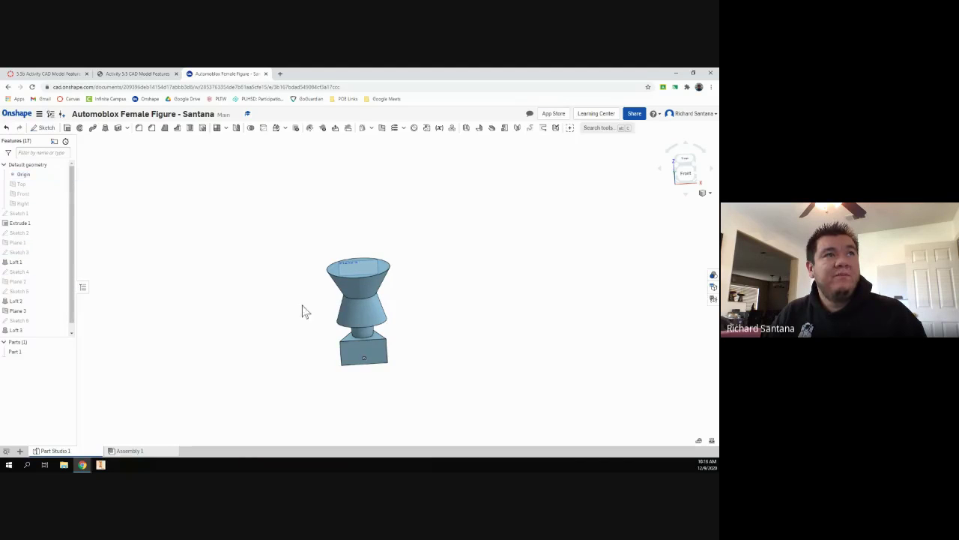
pyautogui.scroll(3, 330, 326)
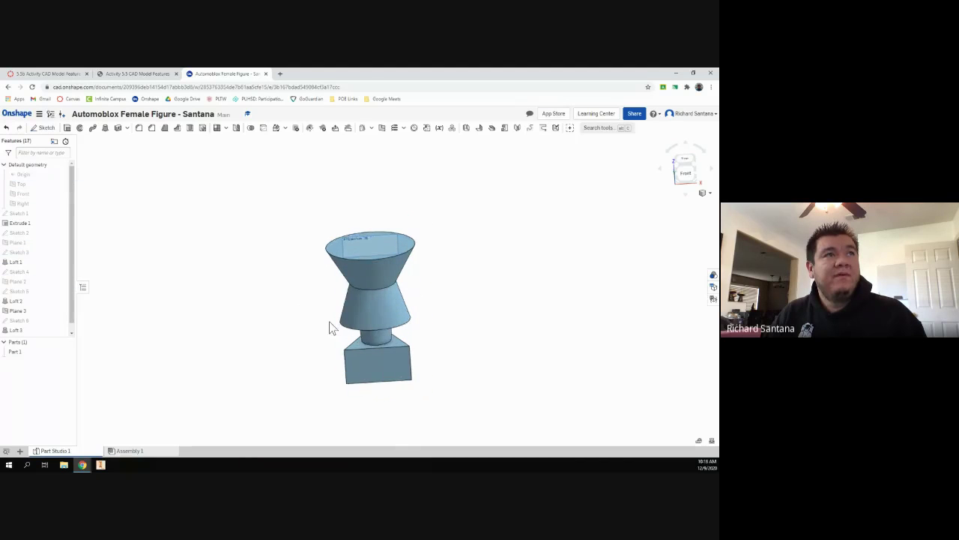
pyautogui.click(62, 310)
pyautogui.moveTo(260, 360); pyautogui.dragTo(345, 283, button='right')
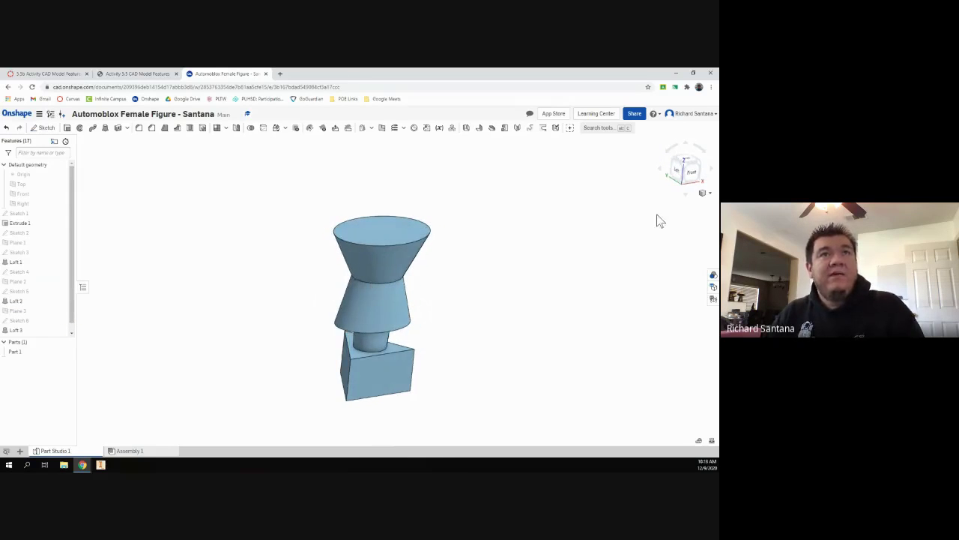
pyautogui.click(701, 167)
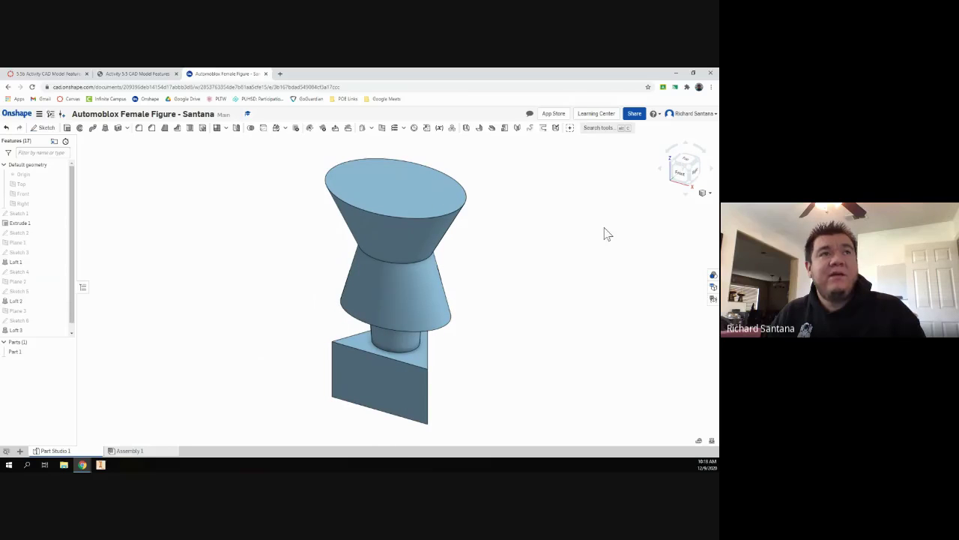